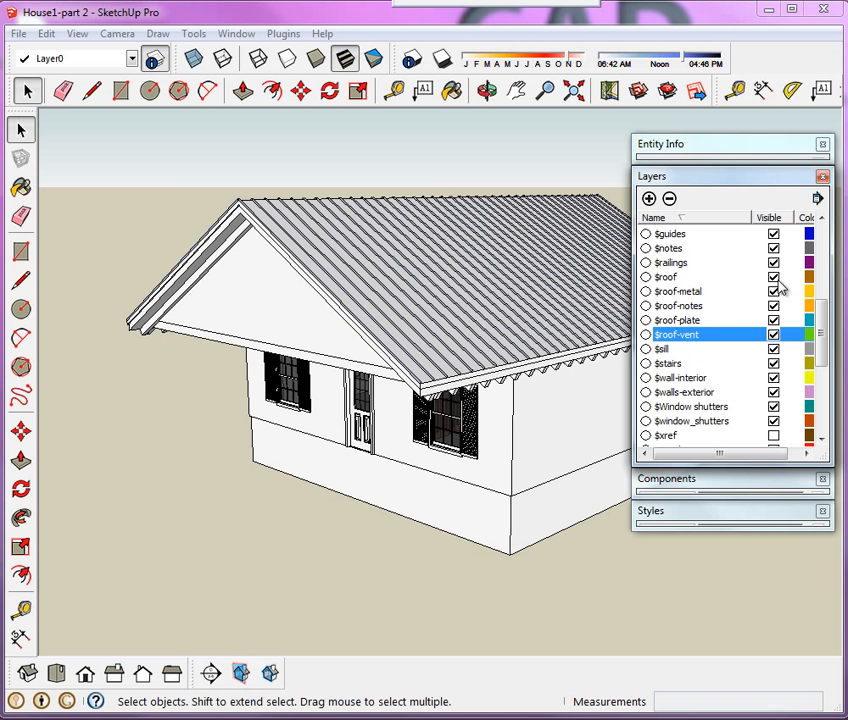
- Hide the $roof, $roof-metal, $roof-notes and $roof-plate layers to expose the house interior
left_click(773, 277)
left_click(773, 291)
left_click(773, 306)
left_click(773, 320)
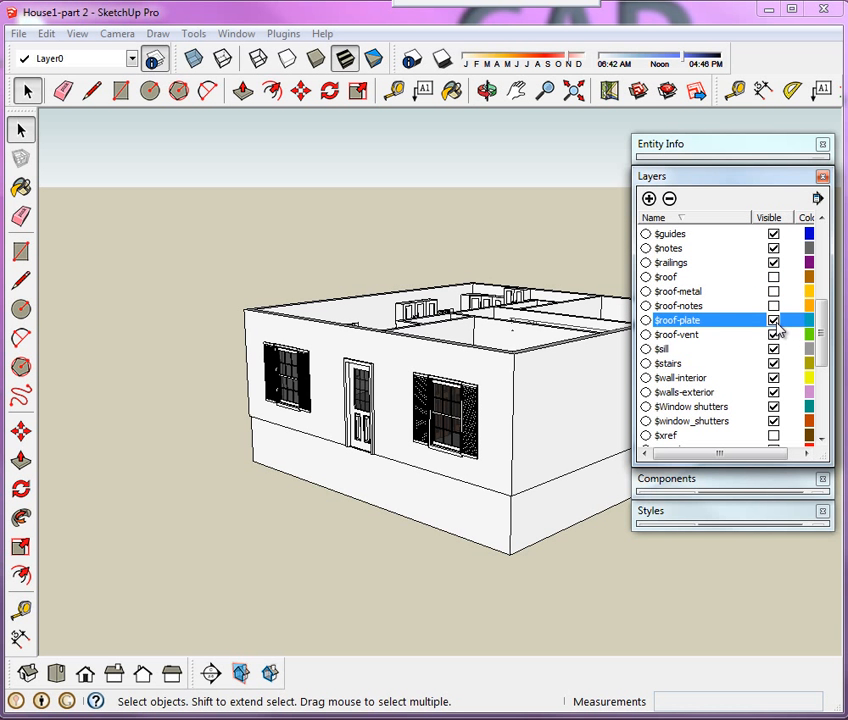
middle_click_drag(348, 384, 355, 571)
scroll(355, 574, "up", 1)
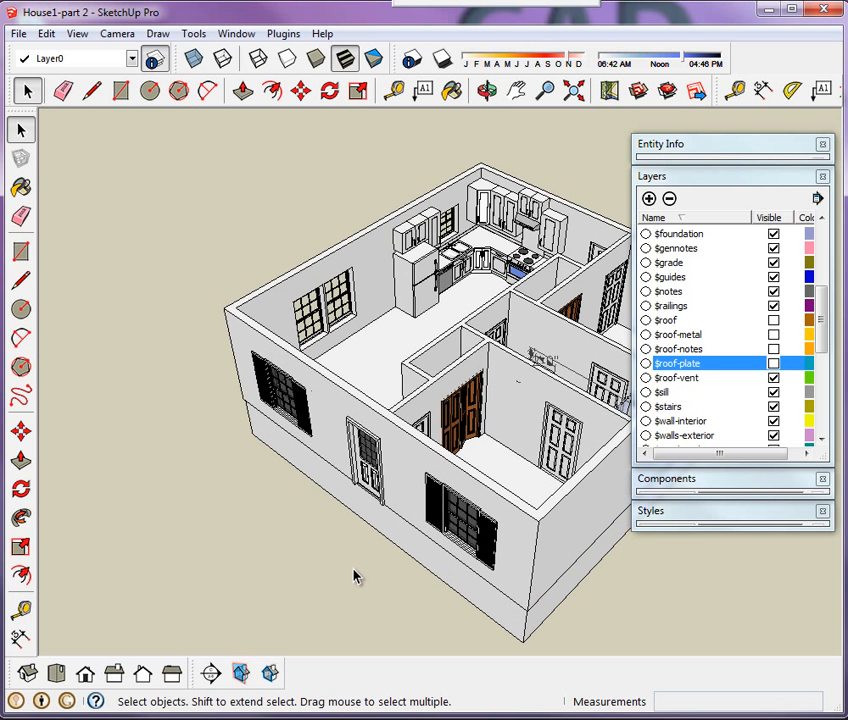
scroll(322, 275, "down", 2)
scroll(371, 551, "up", 1)
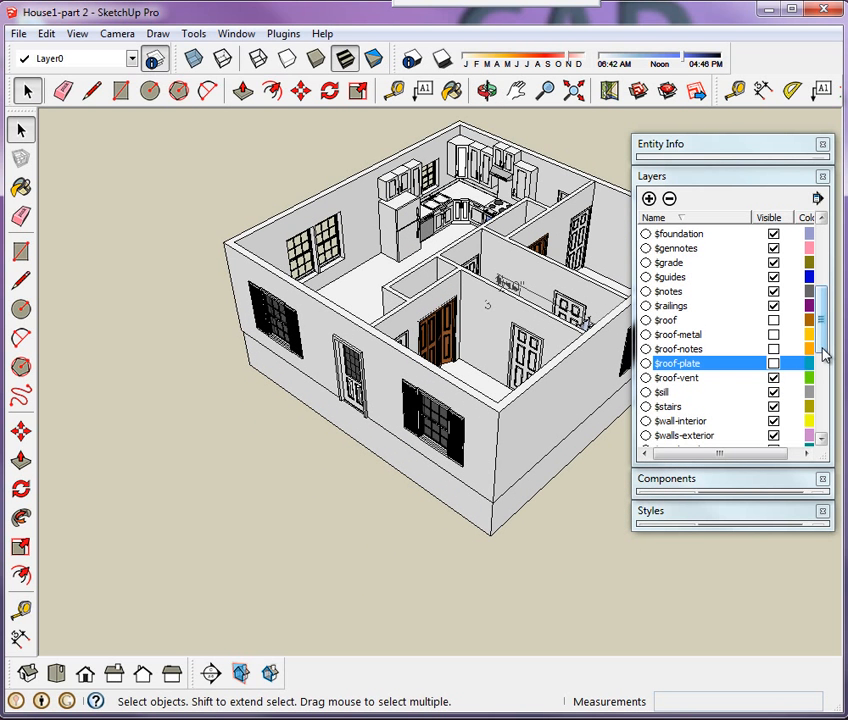
- Turn on the $xref layer to show the porch and stair outlines in front of the house
left_click_drag(820, 352, 826, 398)
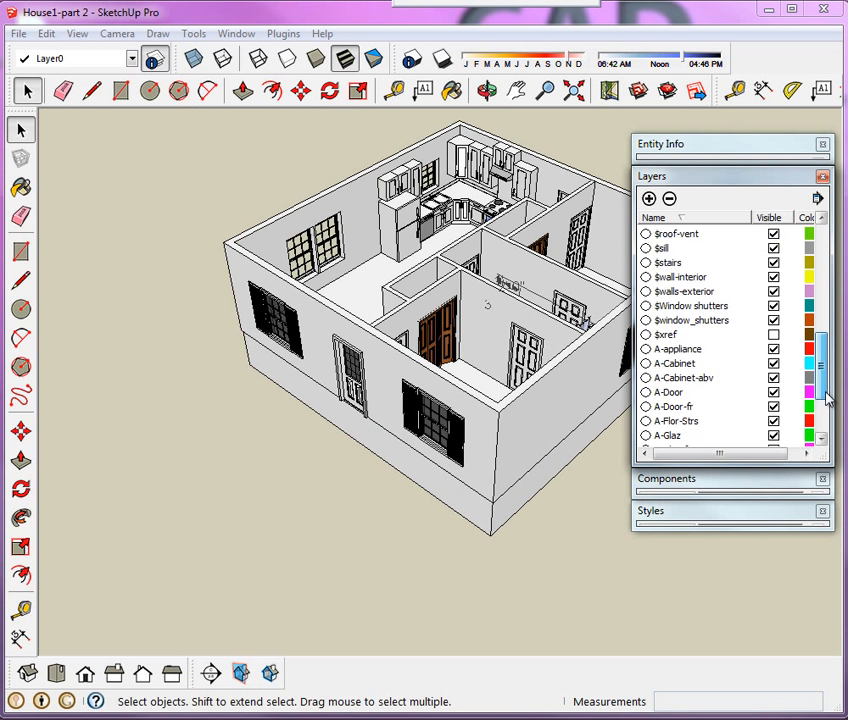
left_click(773, 334)
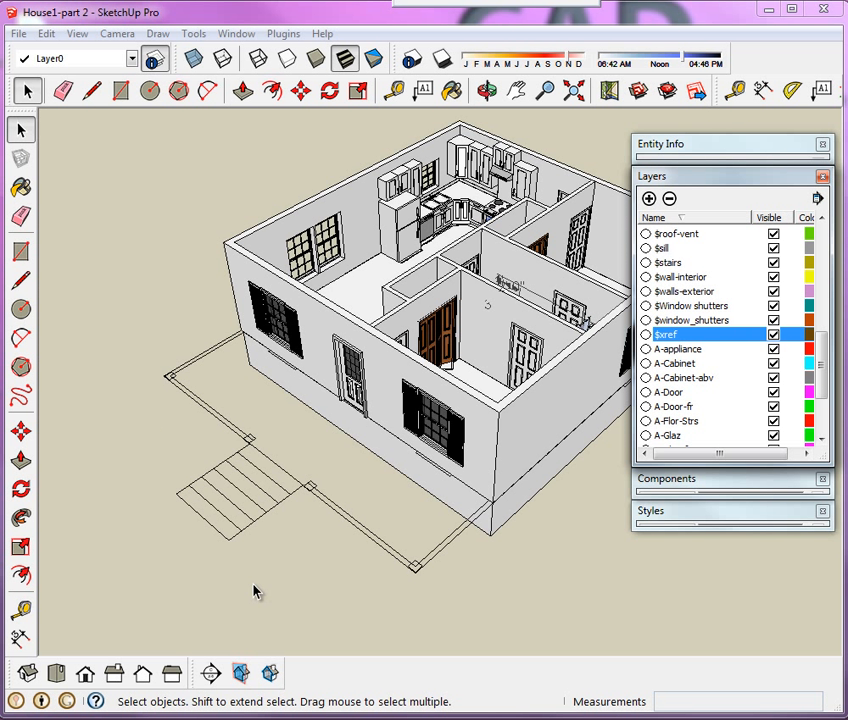
scroll(358, 582, "up", 2)
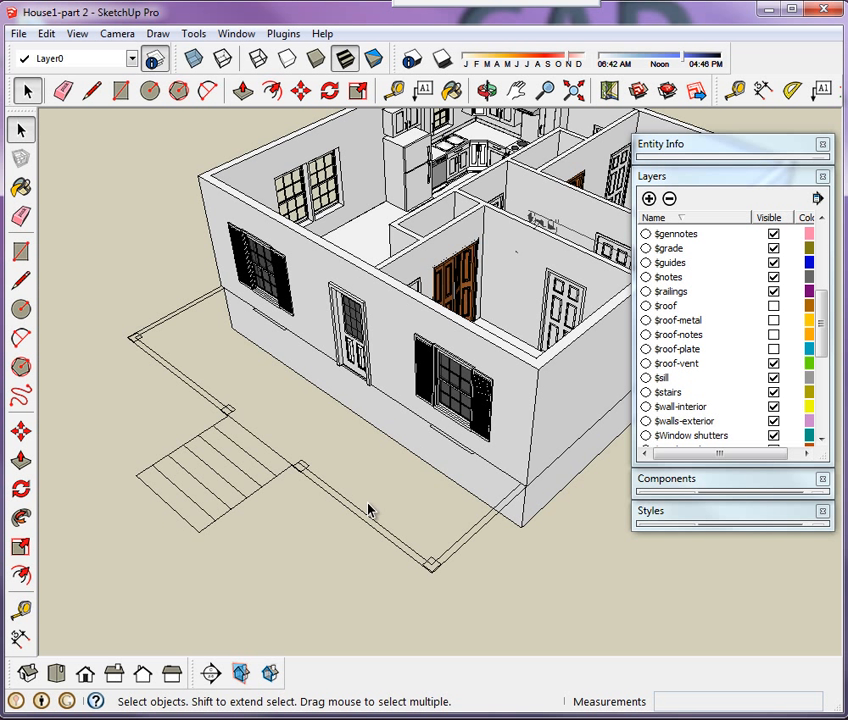
- Collapse the layer list and look through the Cottage_components collection for the available house components
left_click(690, 180)
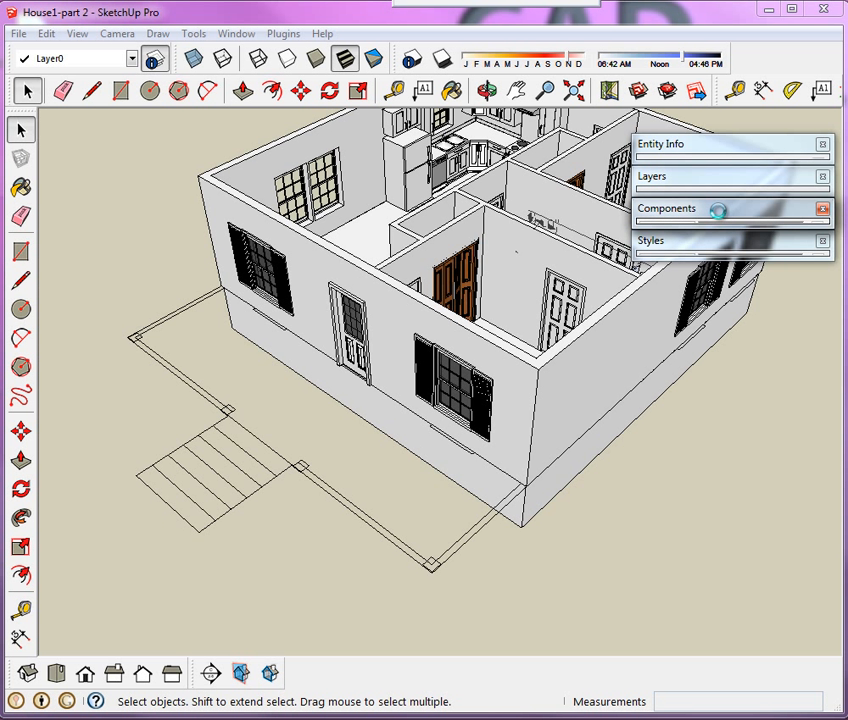
left_click(666, 210)
left_click_drag(823, 350, 825, 360)
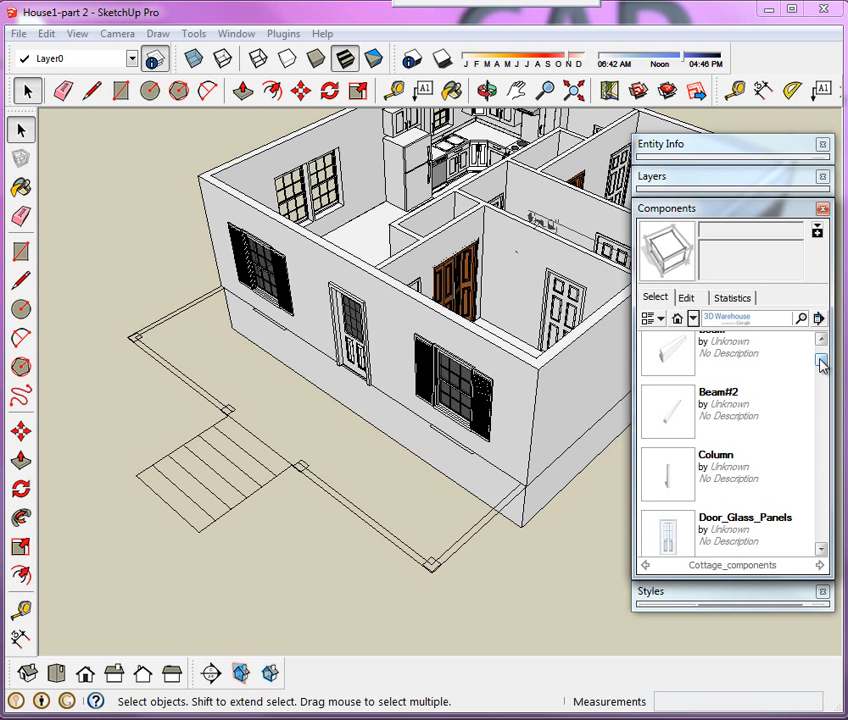
left_click_drag(822, 361, 825, 418)
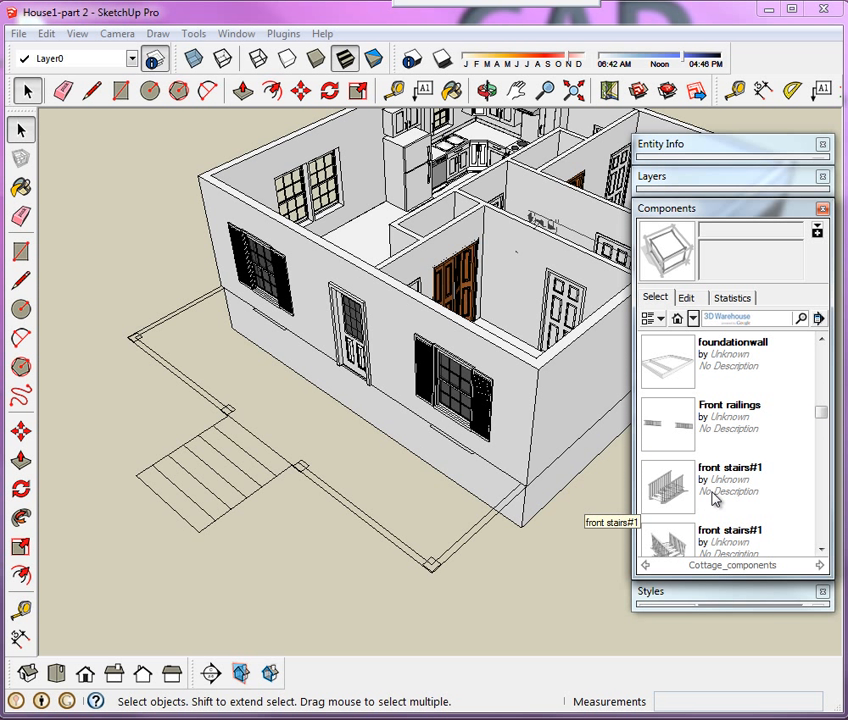
left_click_drag(820, 418, 830, 463)
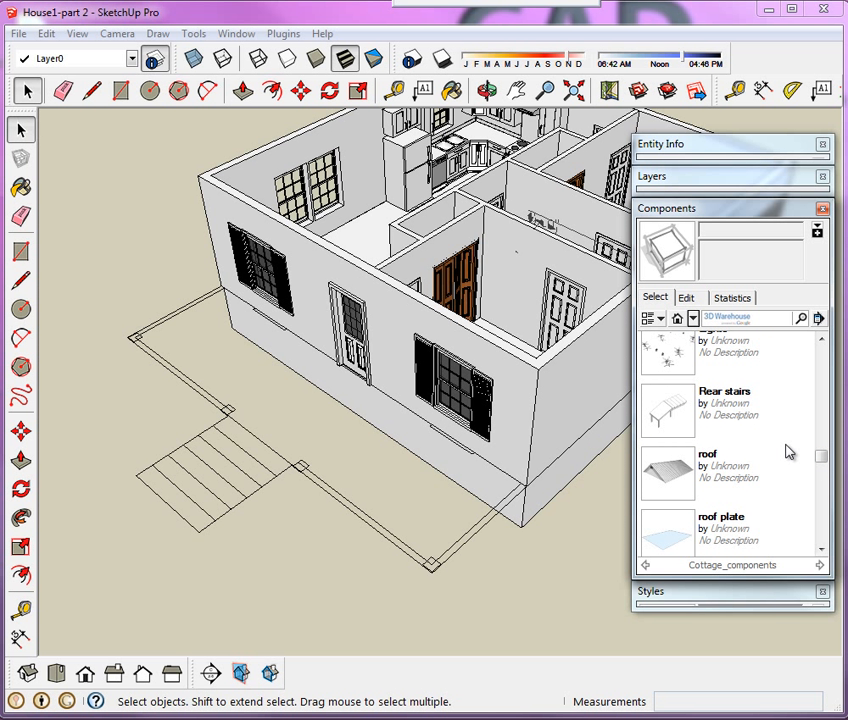
left_click_drag(830, 456, 826, 360)
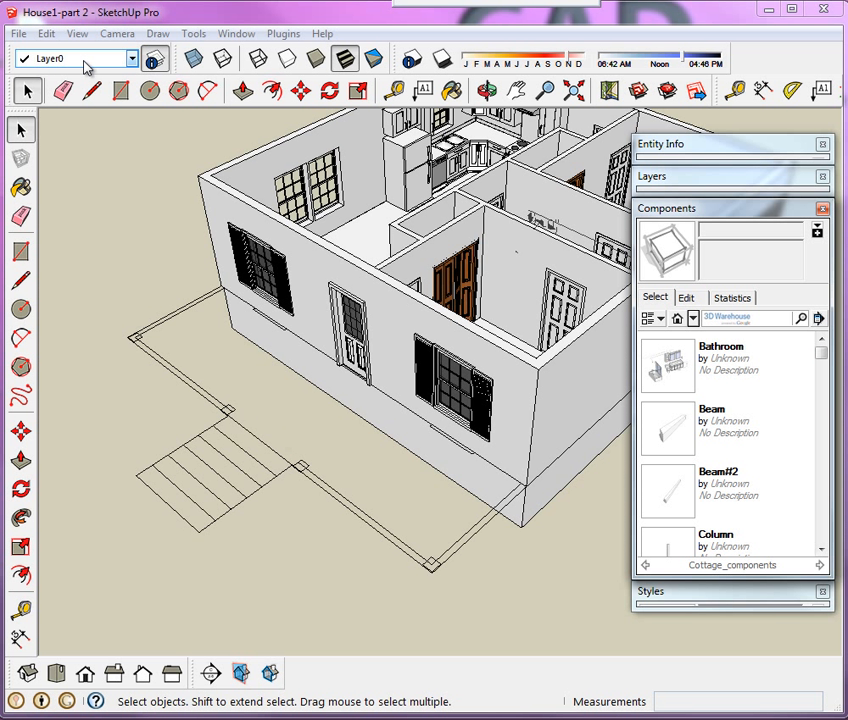
- Draw a rectangle about 28' 2 1/2" by 8' over the front porch outline, from the house corner to the opposite outer porch corner
left_click(21, 251)
middle_click_drag(228, 344, 295, 545)
scroll(237, 288, "up", 8)
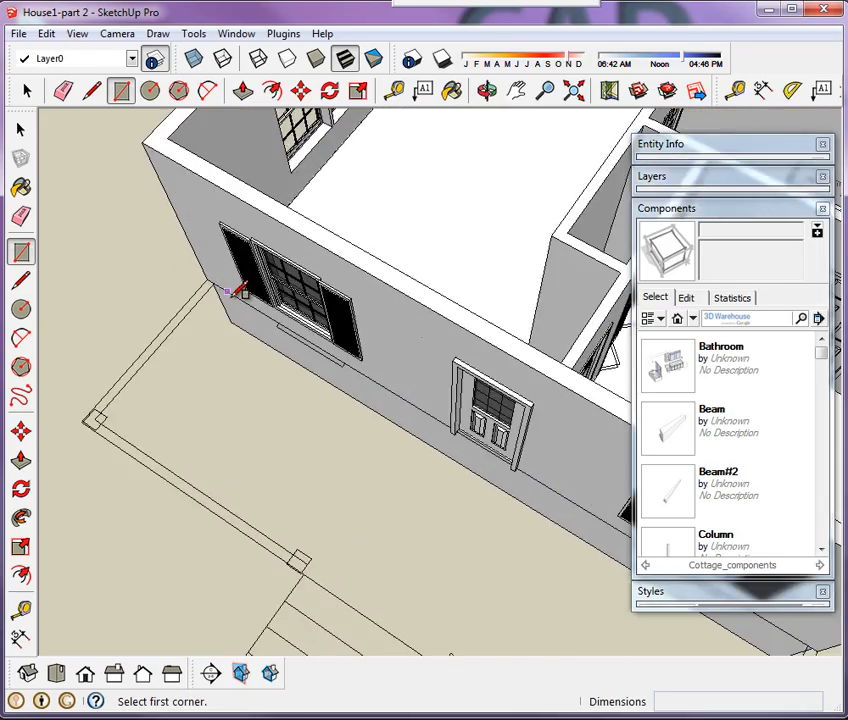
middle_click_drag(223, 278, 712, 0)
middle_click_drag(452, 186, 348, 174)
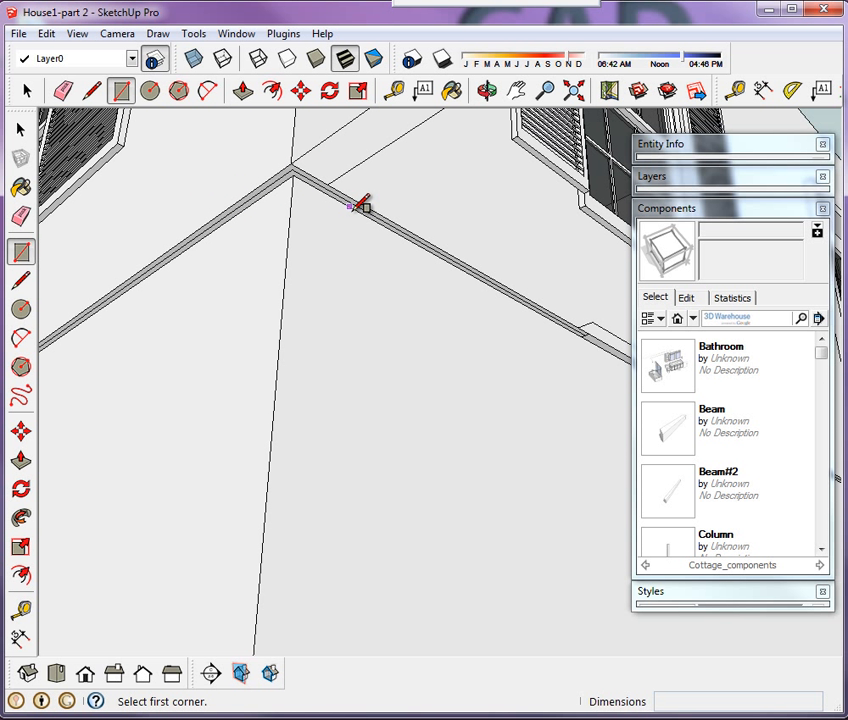
scroll(301, 175, "up", 4)
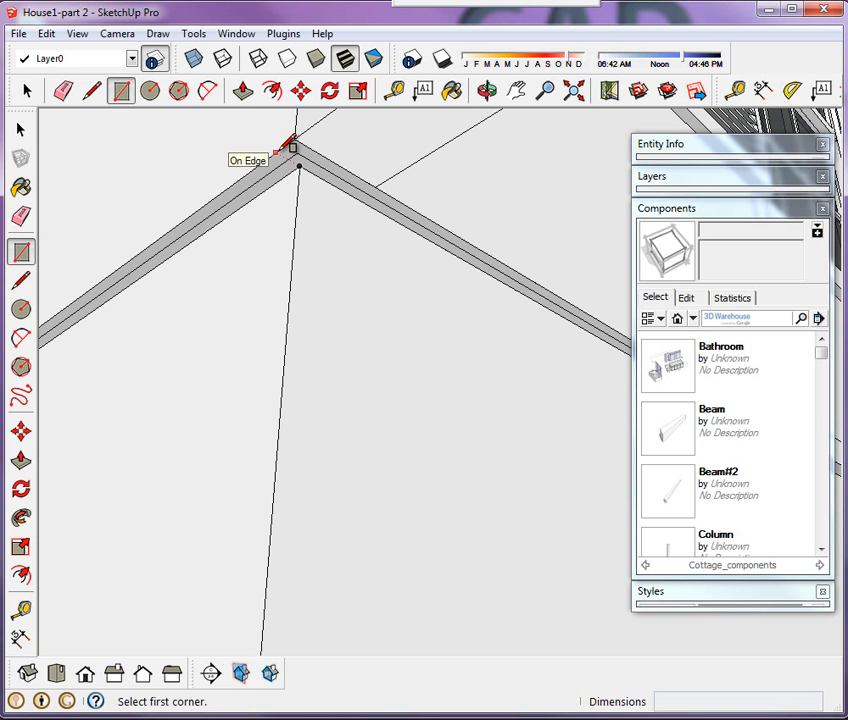
left_click(278, 151)
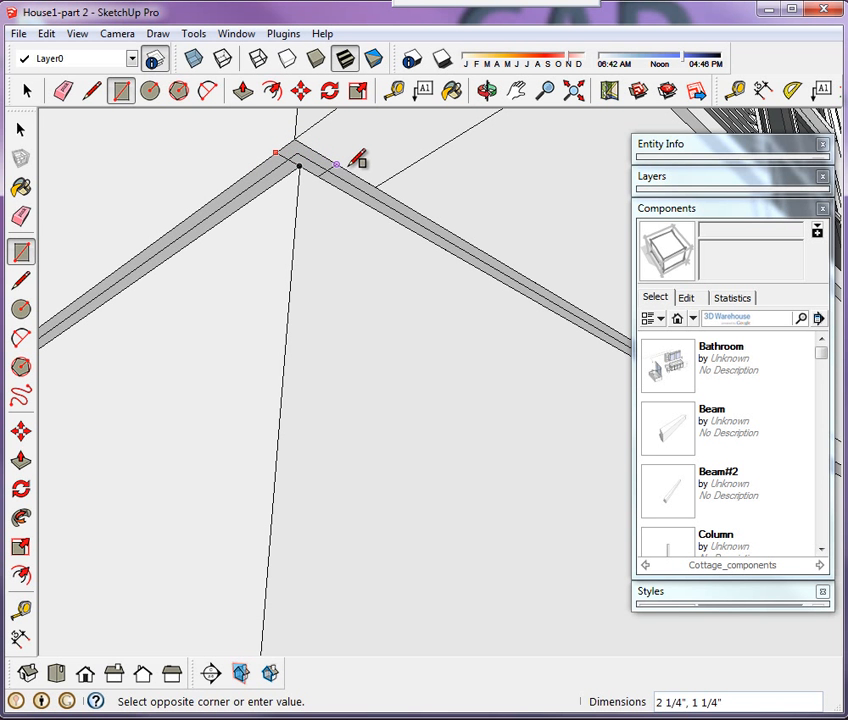
scroll(360, 278, "down", 4)
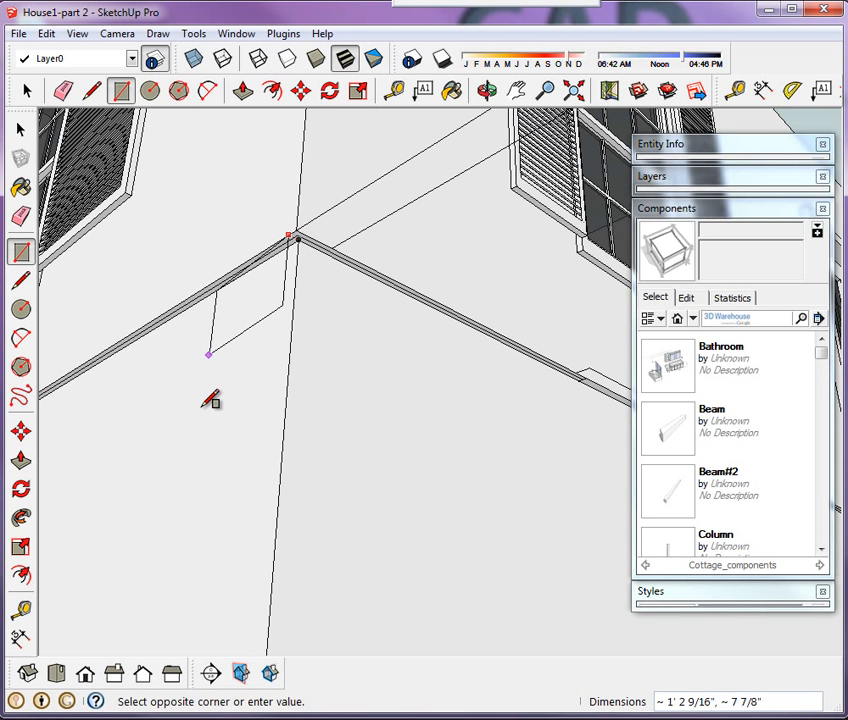
scroll(232, 400, "down", 5)
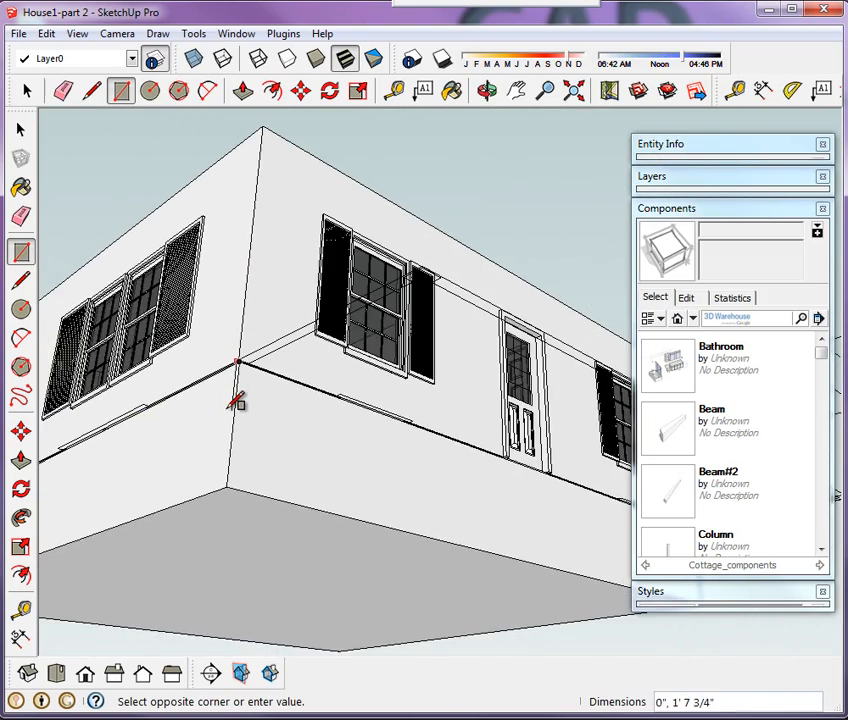
scroll(232, 410, "down", 2)
middle_click_drag(452, 416, 20, 670)
scroll(473, 577, "up", 10)
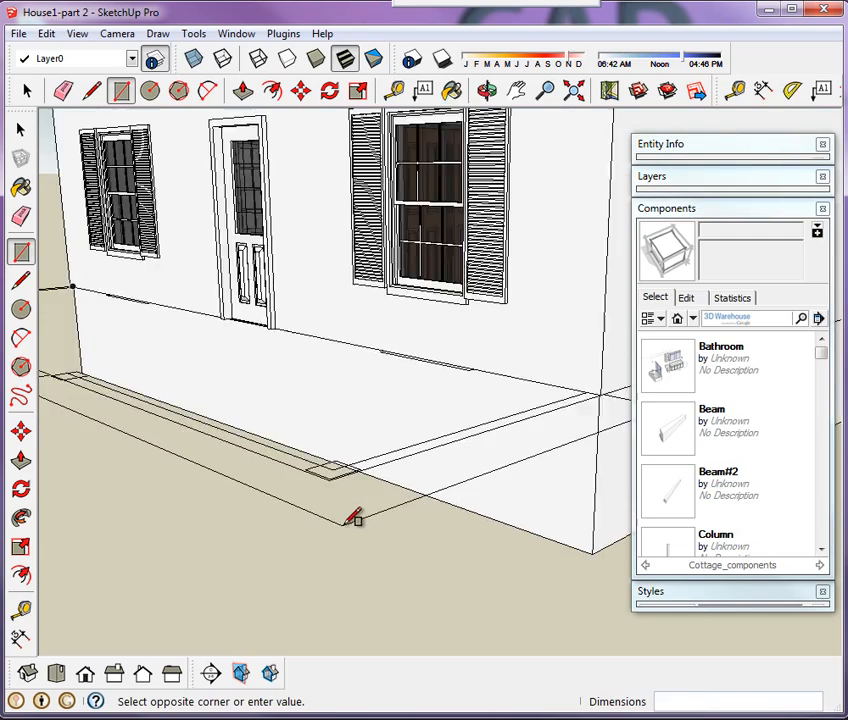
middle_click_drag(333, 449, 312, 527)
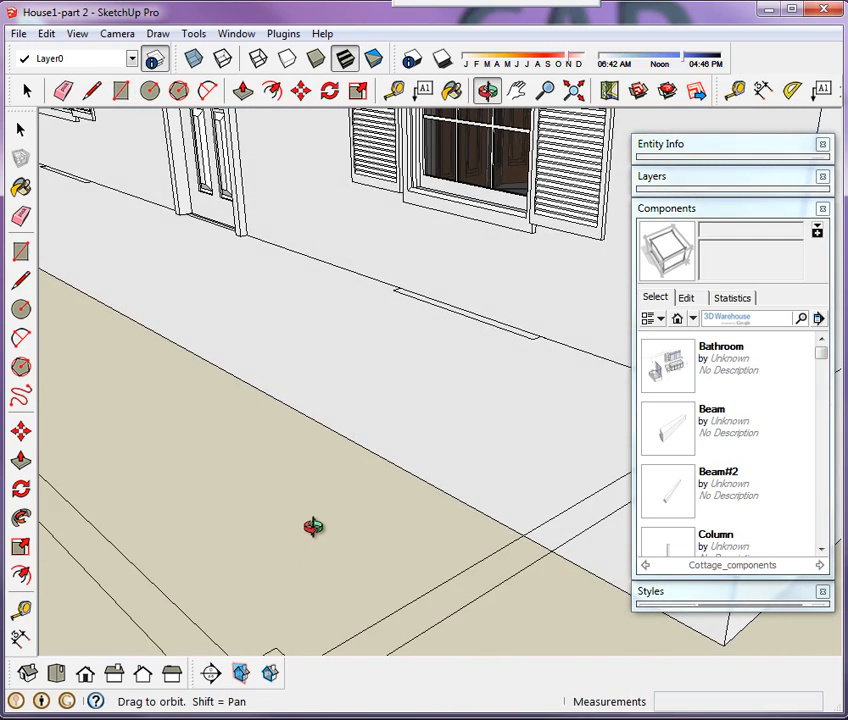
scroll(330, 338, "down", 4)
scroll(316, 469, "up", 8)
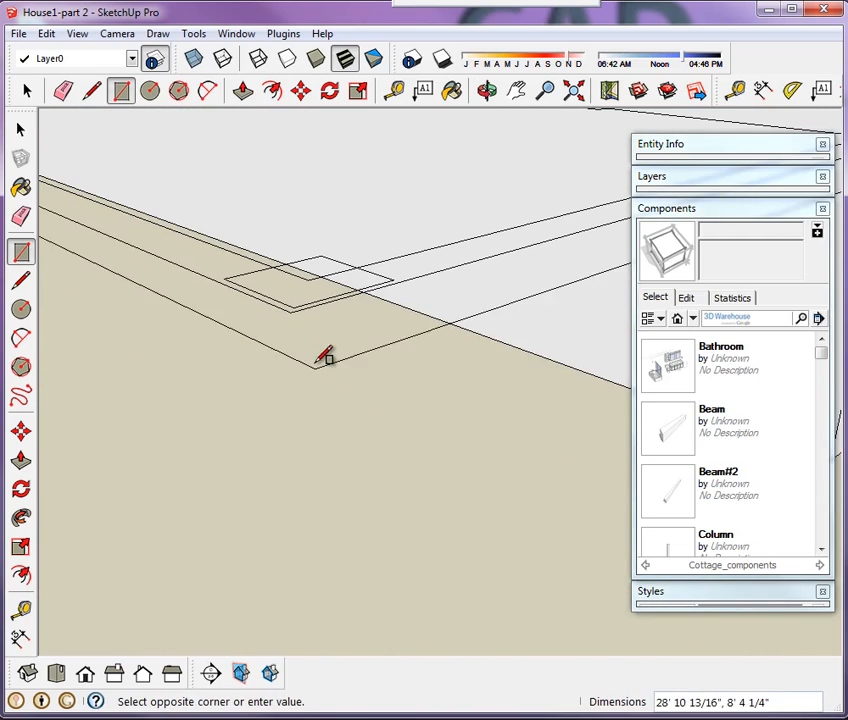
left_click(300, 308)
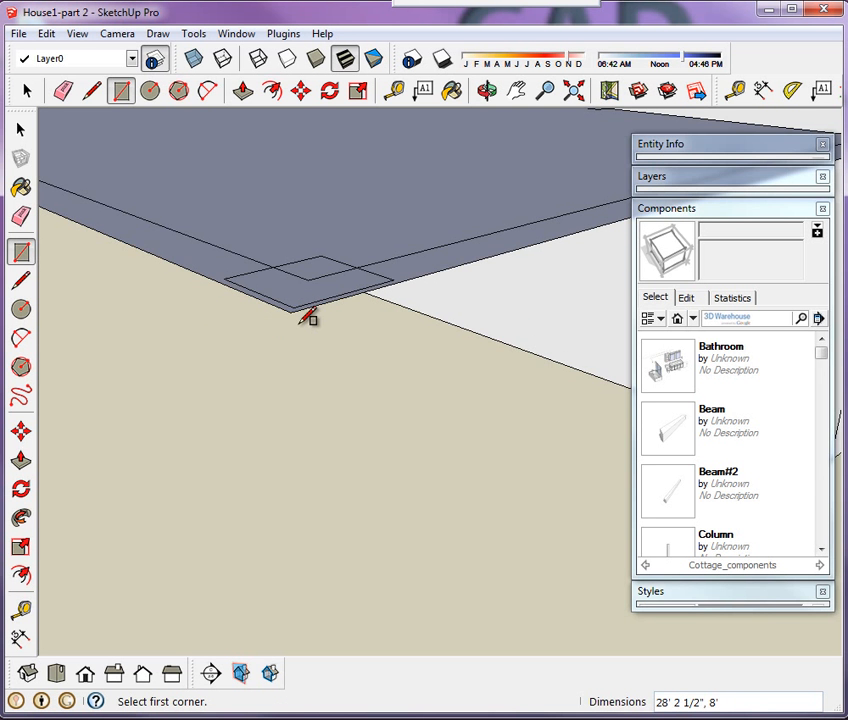
- Reverse the porch rectangle's face so that its front side points up
scroll(346, 423, "down", 3)
scroll(460, 373, "down", 4)
scroll(262, 372, "up", 3)
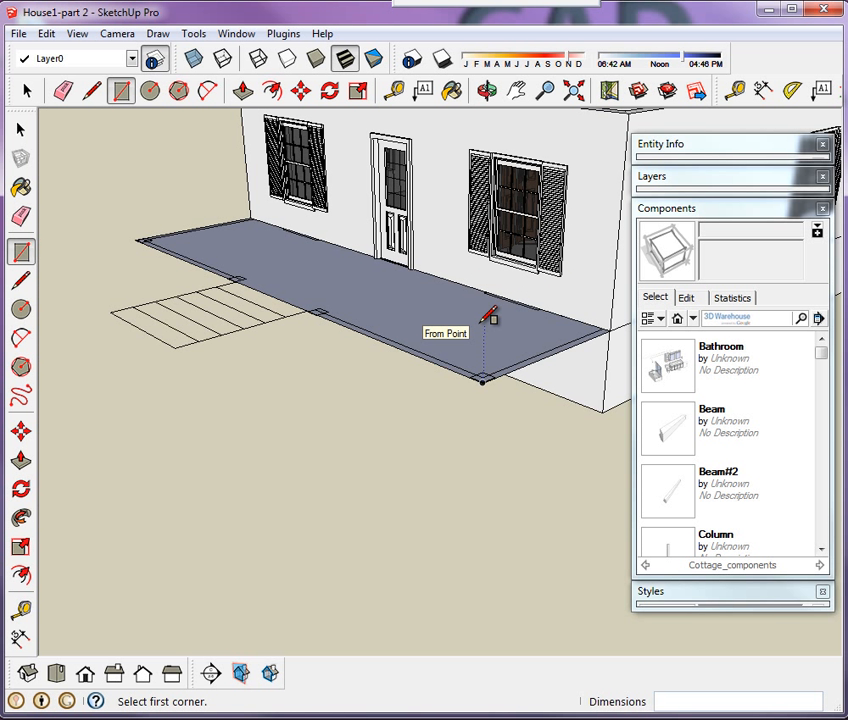
key("space")
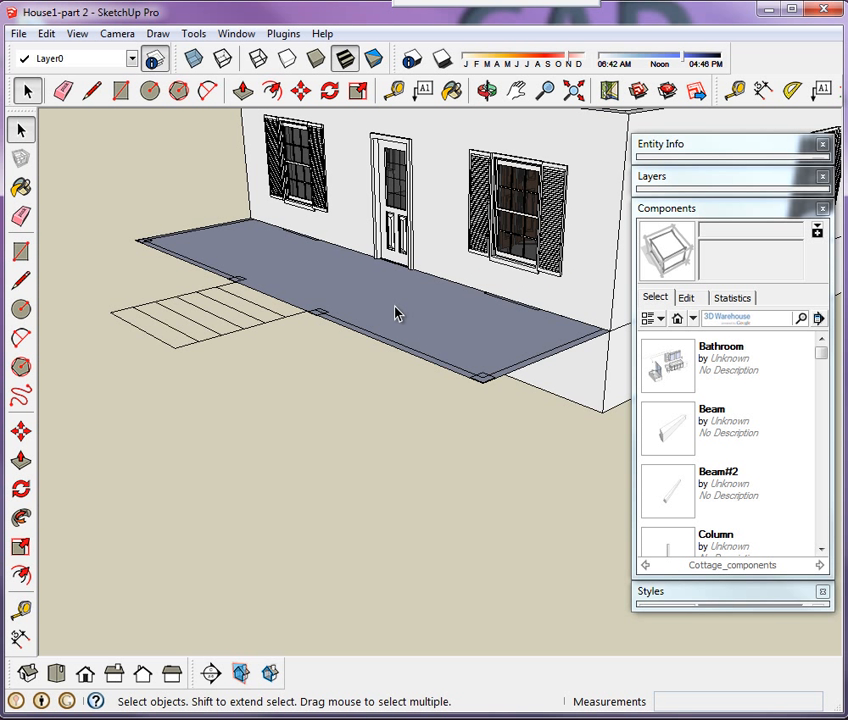
middle_click_drag(397, 313, 430, 420)
left_click(430, 420)
right_click(350, 331)
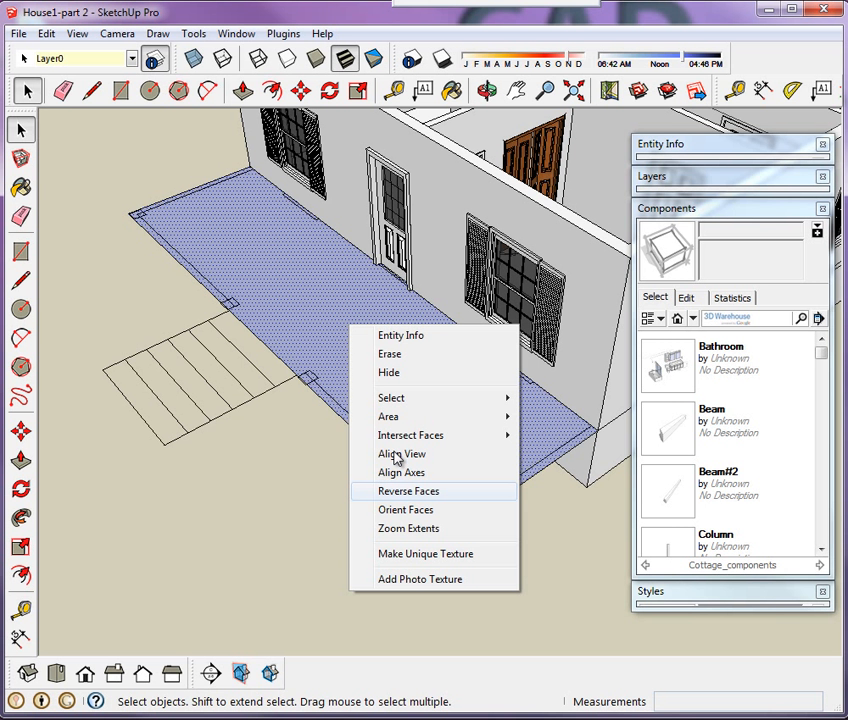
left_click(373, 492)
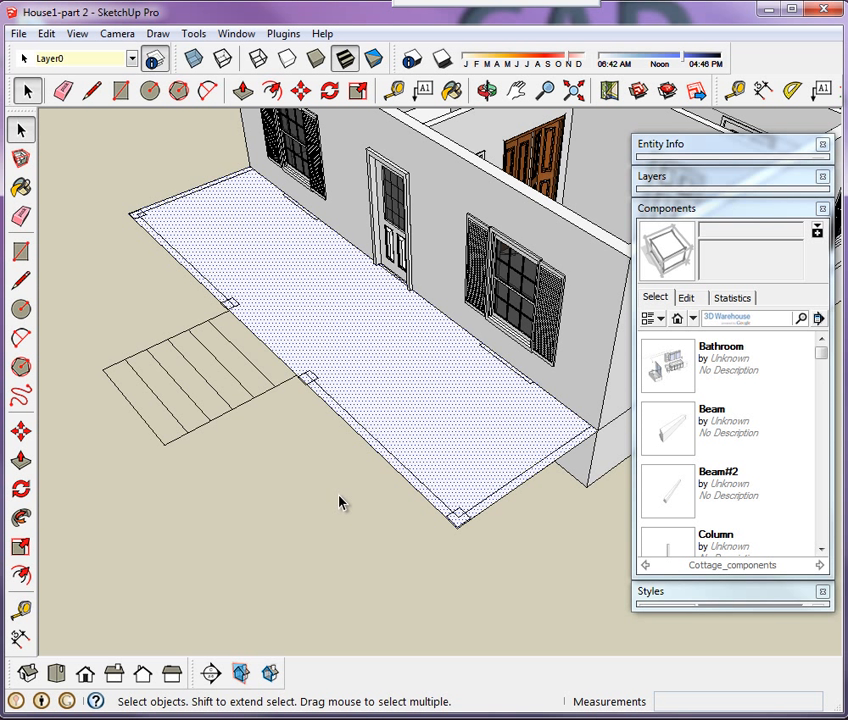
- Make the porch face and its bounding edges a component named Front Deck
double_click(382, 407)
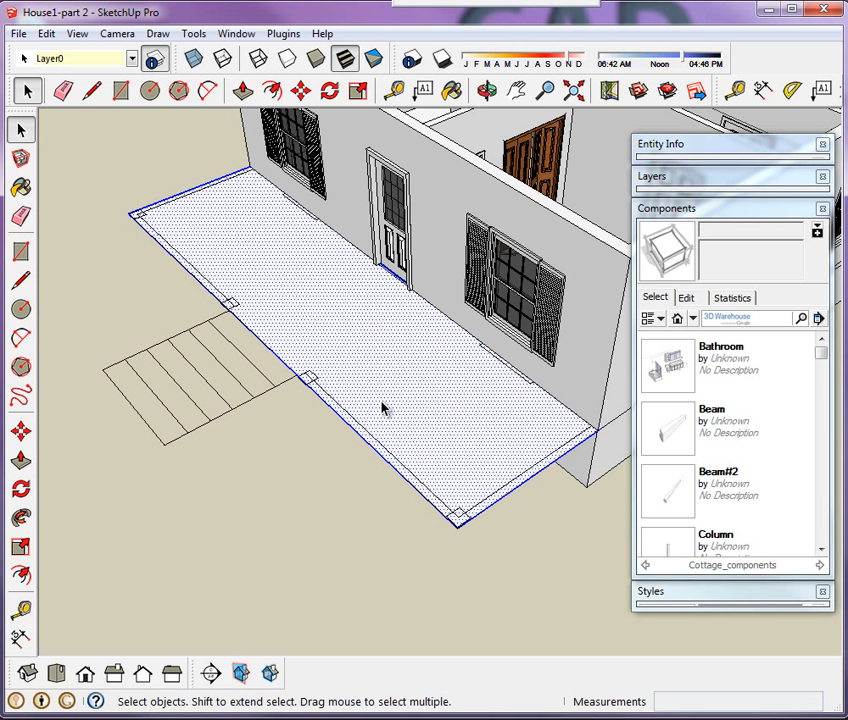
right_click(383, 406)
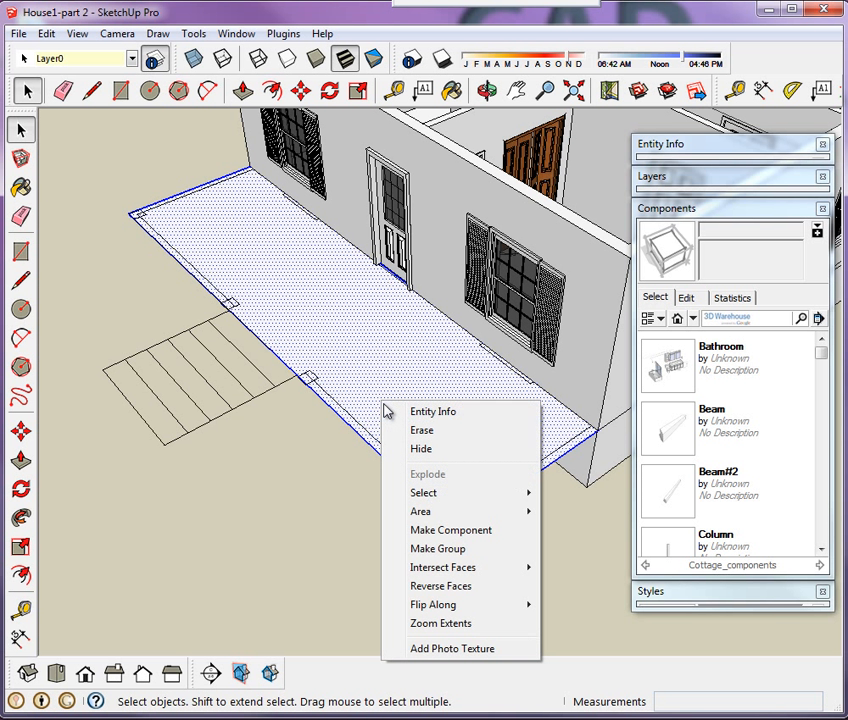
left_click(433, 531)
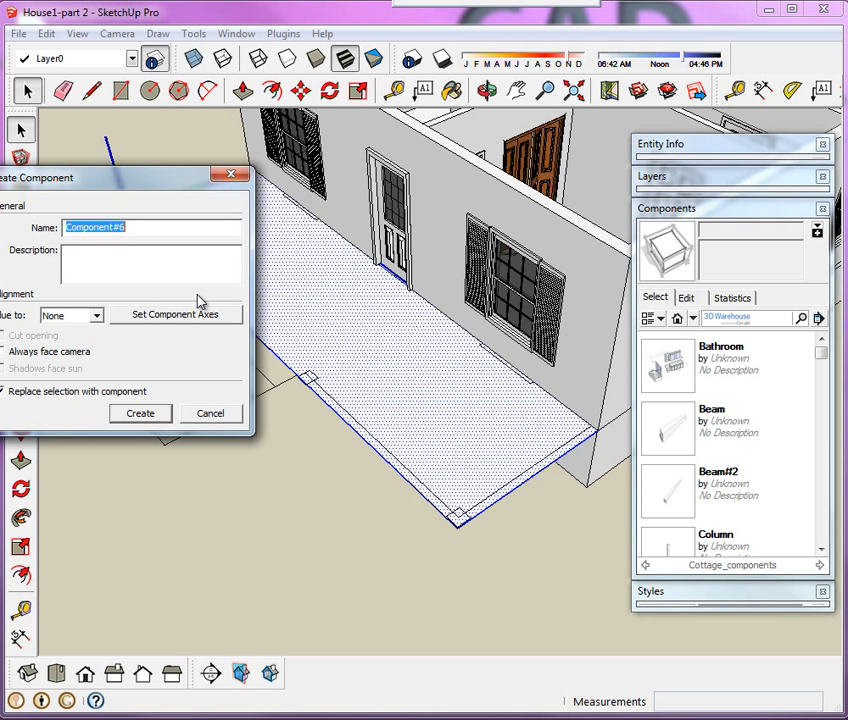
type("Front Deck")
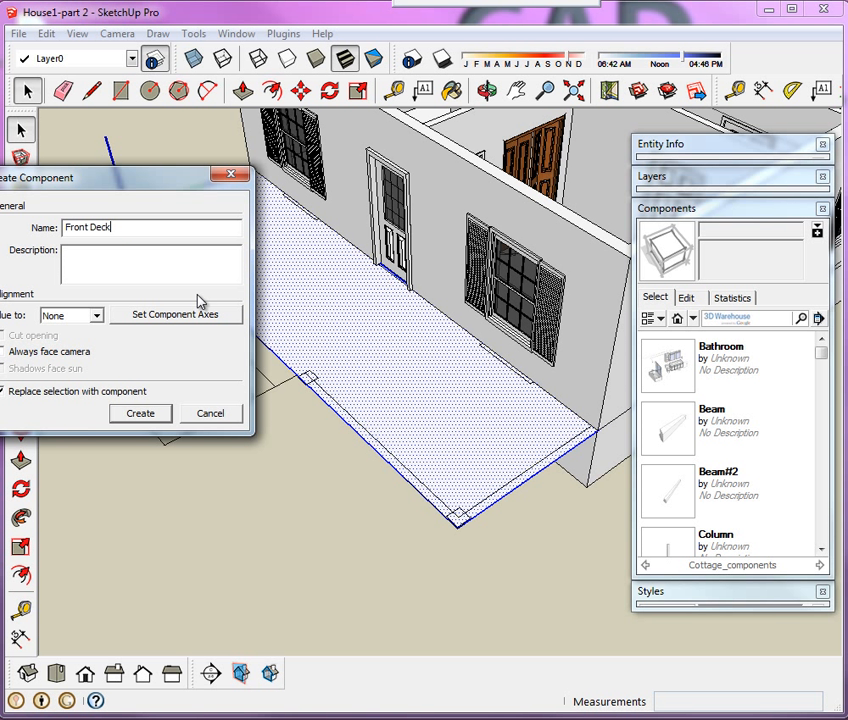
left_click(128, 422)
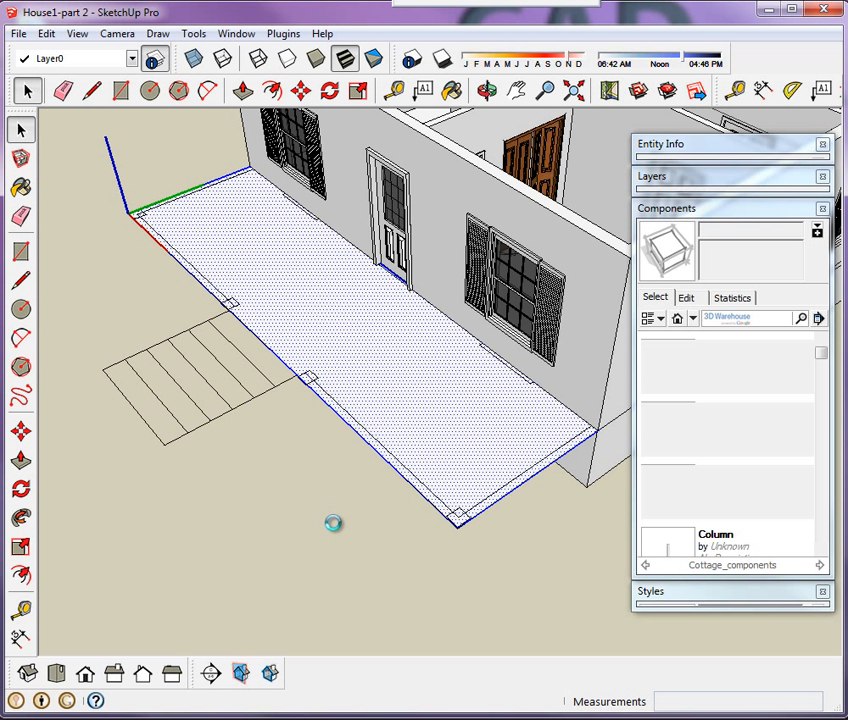
- Open the Front Deck component for editing and extrude its face 4' down to the base of the foundation wall
double_click(420, 453)
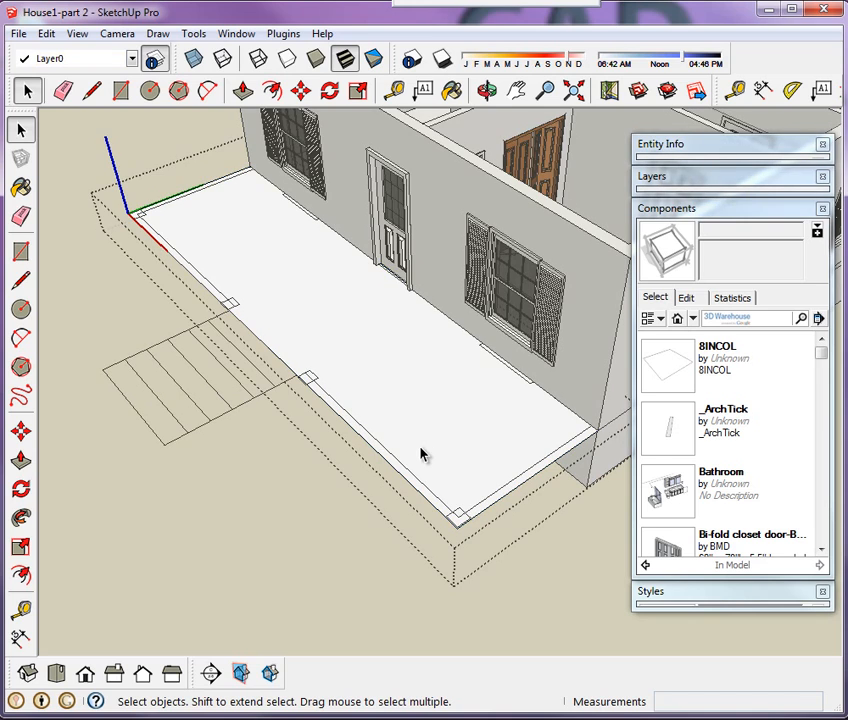
middle_click_drag(420, 453, 558, 455)
scroll(570, 470, "up", 6)
key("p")
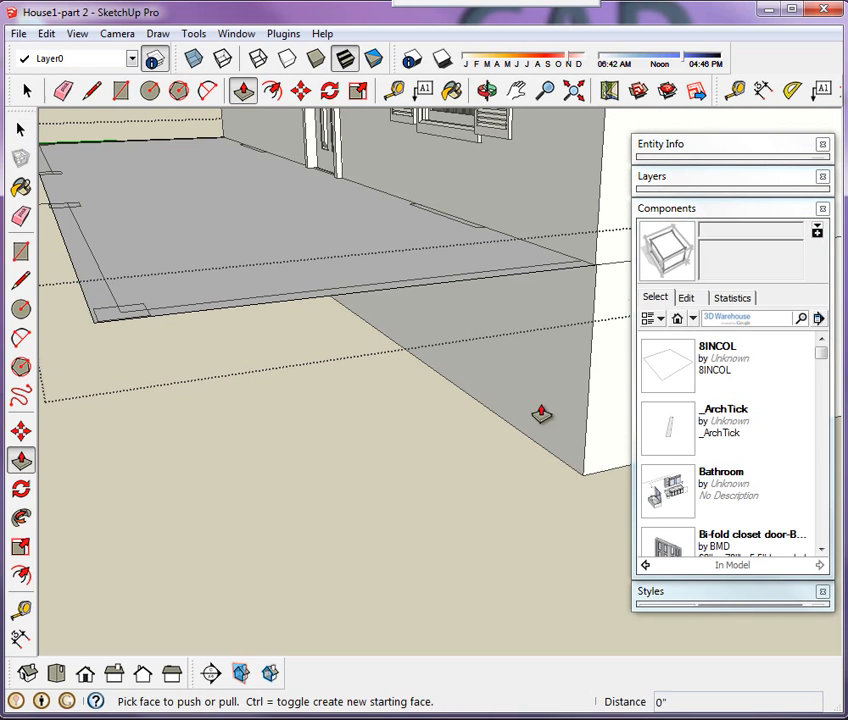
left_click_drag(386, 288, 594, 484)
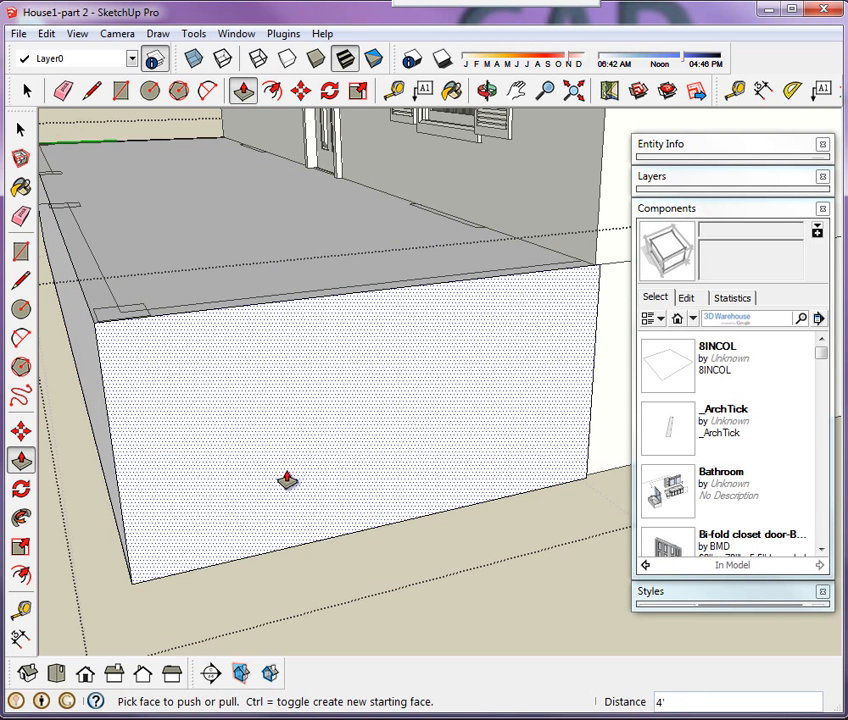
- Push the top face of the Front Deck down 2"
scroll(302, 470, "down", 2)
scroll(540, 402, "up", 2)
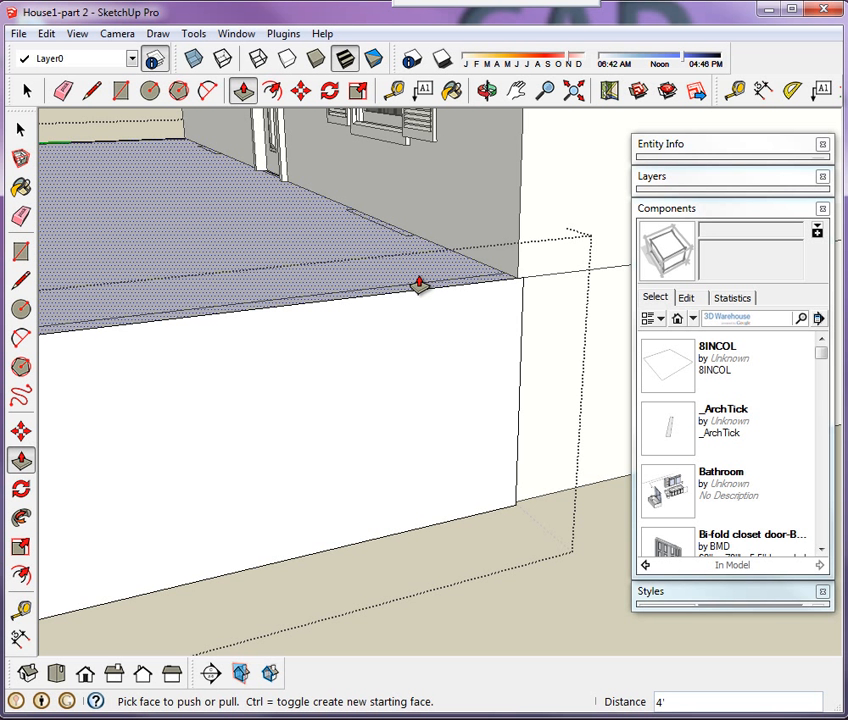
left_click_drag(419, 285, 419, 295)
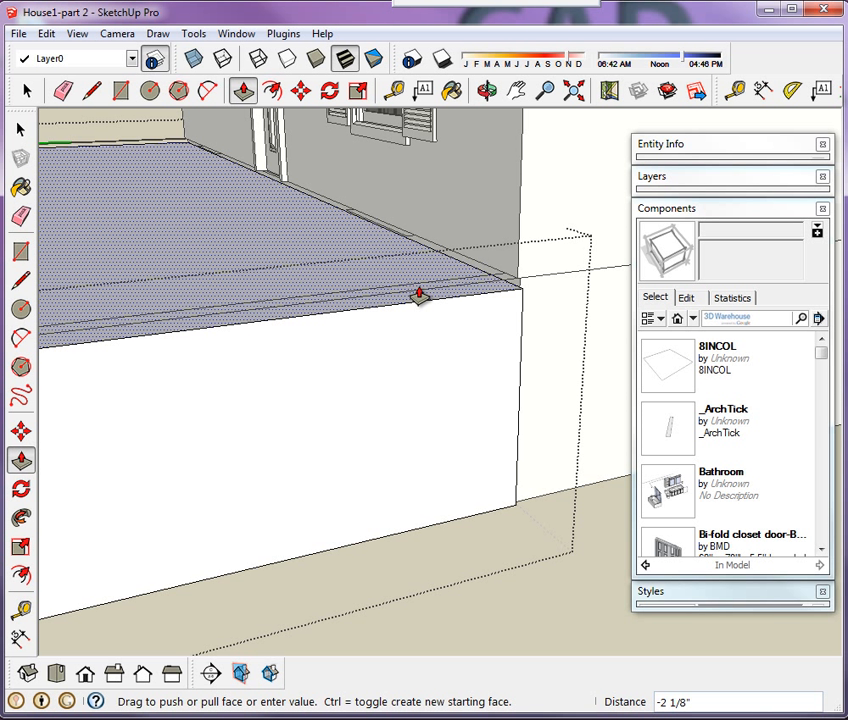
type("2")
key("Return")
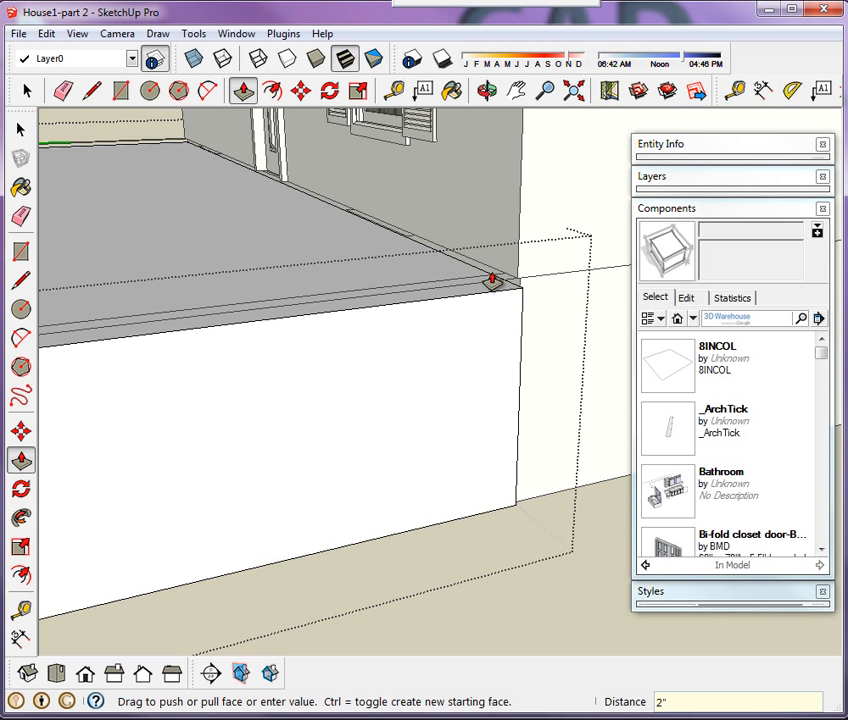
scroll(549, 297, "down", 3)
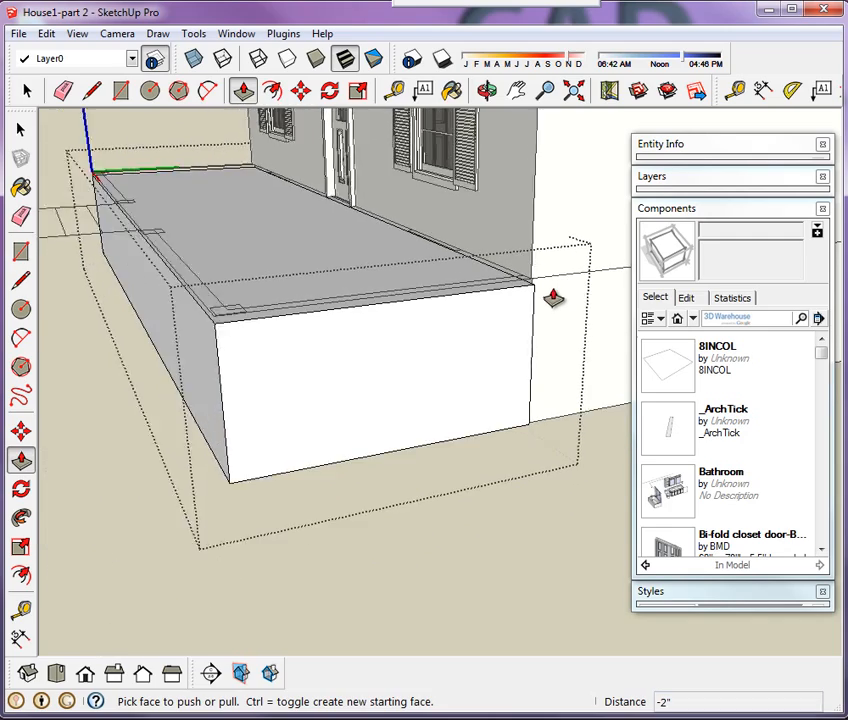
- Check the lowered deck surface at the front door threshold and finish editing the Front Deck component
mouse_move(549, 297)
middle_mouse_down()
mouse_move(327, 284)
mouse_move(441, 271)
mouse_move(421, 222)
mouse_move(458, 238)
mouse_move(469, 305)
mouse_move(375, 235)
middle_mouse_up()
scroll(293, 229, "up", 5)
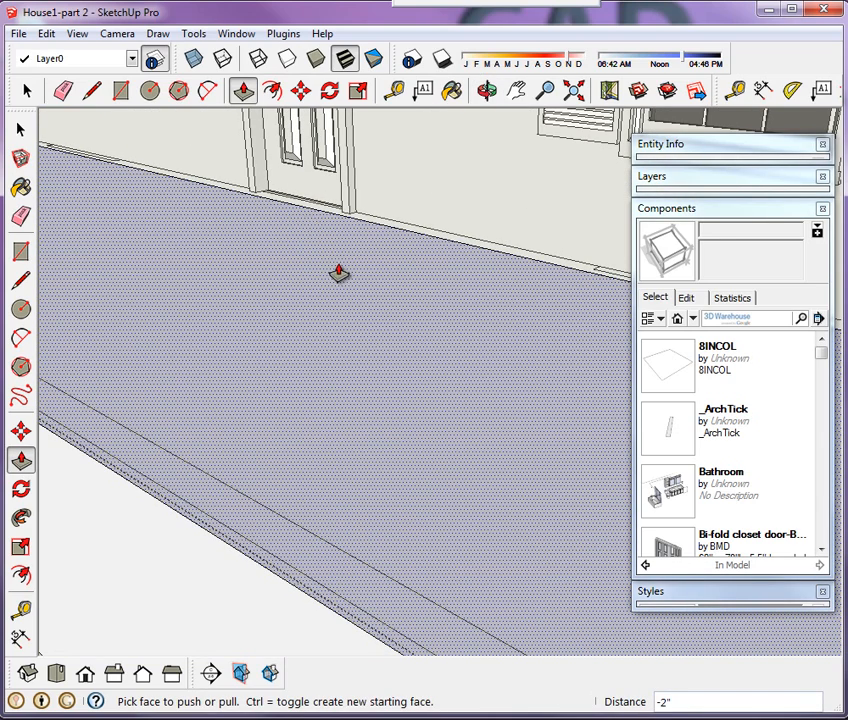
scroll(335, 275, "down", 6)
middle_click_drag(443, 313, 286, 375)
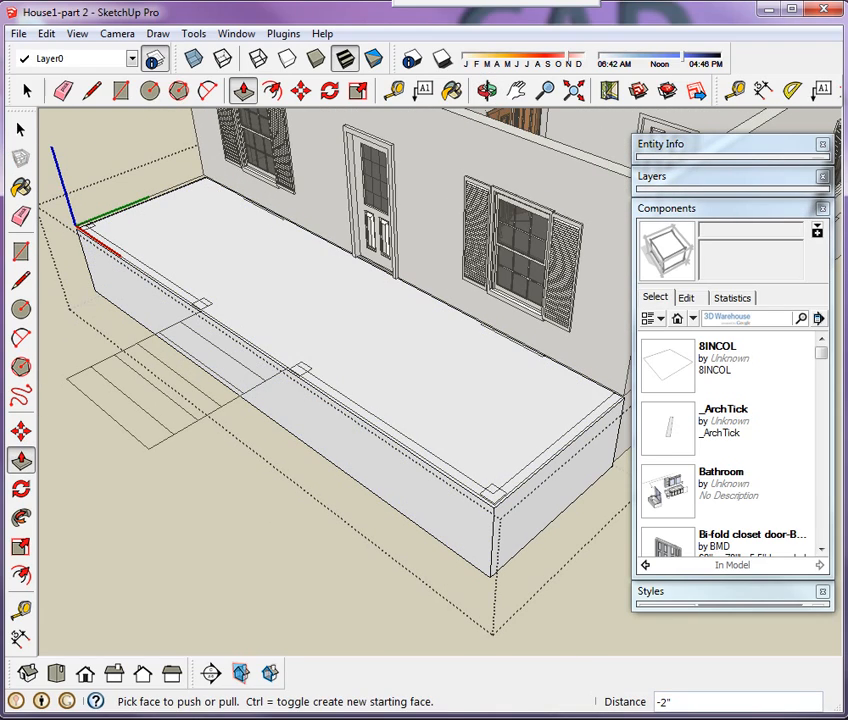
left_click(21, 129)
left_click(87, 159)
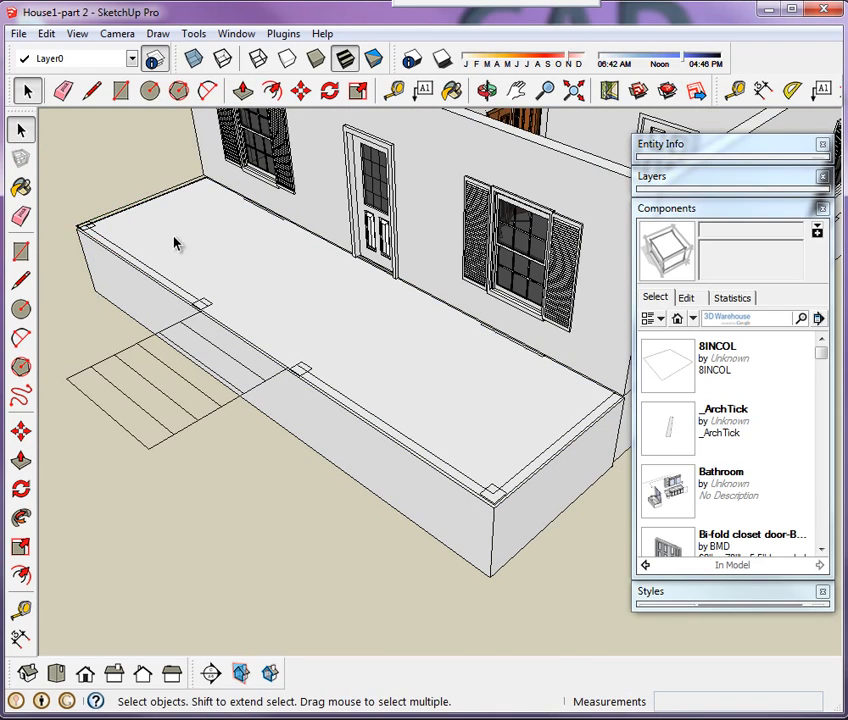
- Insert the second front stairs#1 component from the Cottage_components collection on the ground in front of the deck
middle_click_drag(373, 401, 353, 437)
scroll(146, 417, "up", 5)
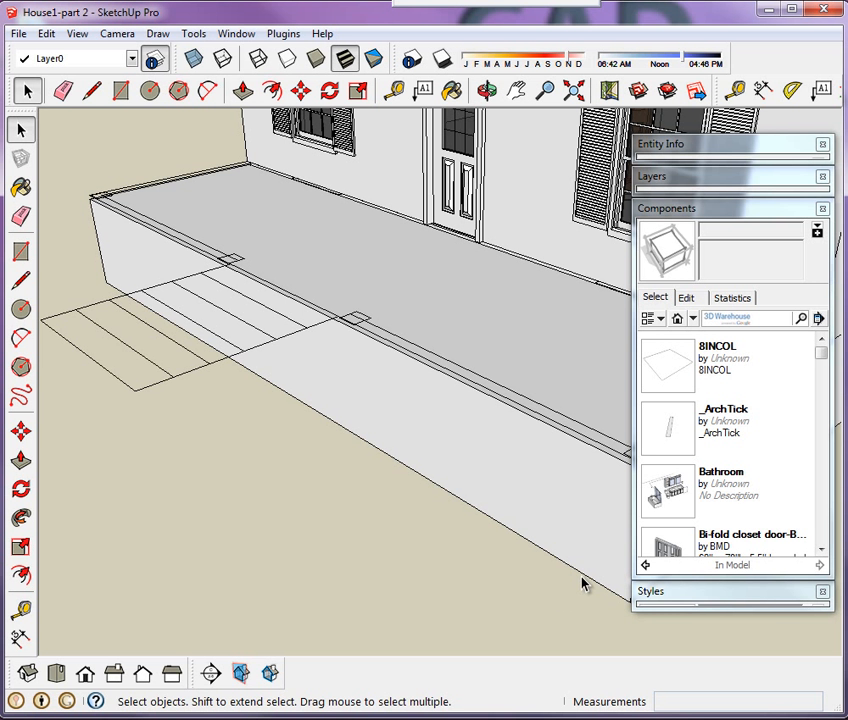
mouse_move(825, 352)
left_mouse_down()
mouse_move(843, 532)
mouse_move(822, 352)
left_mouse_up()
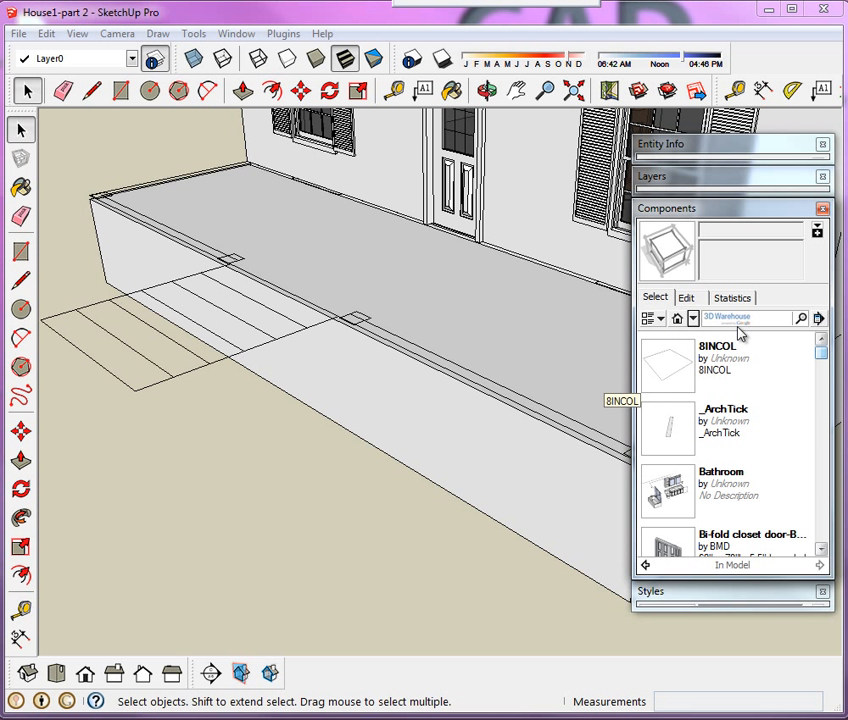
left_click(693, 318)
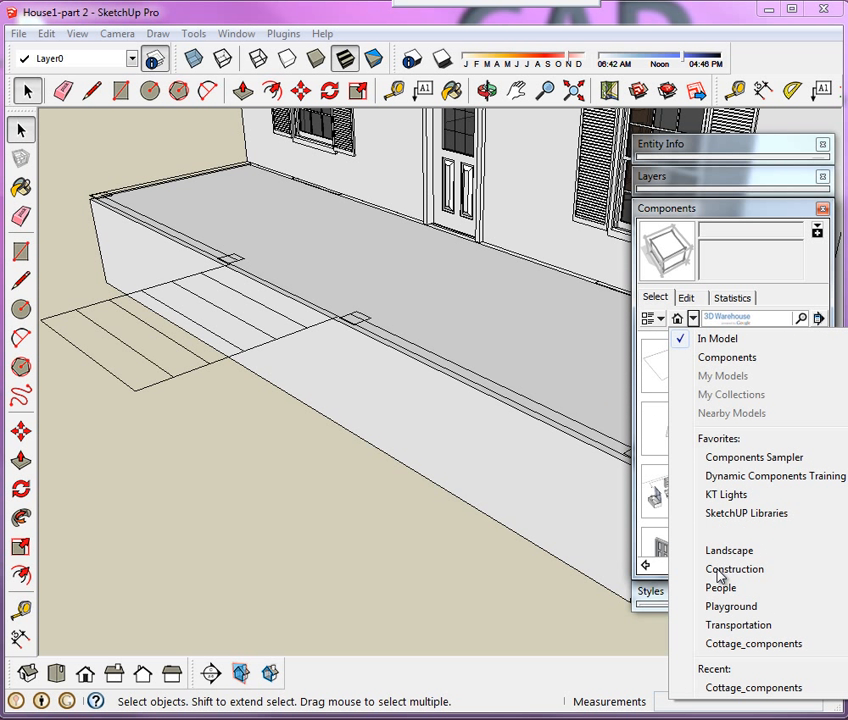
left_click(718, 644)
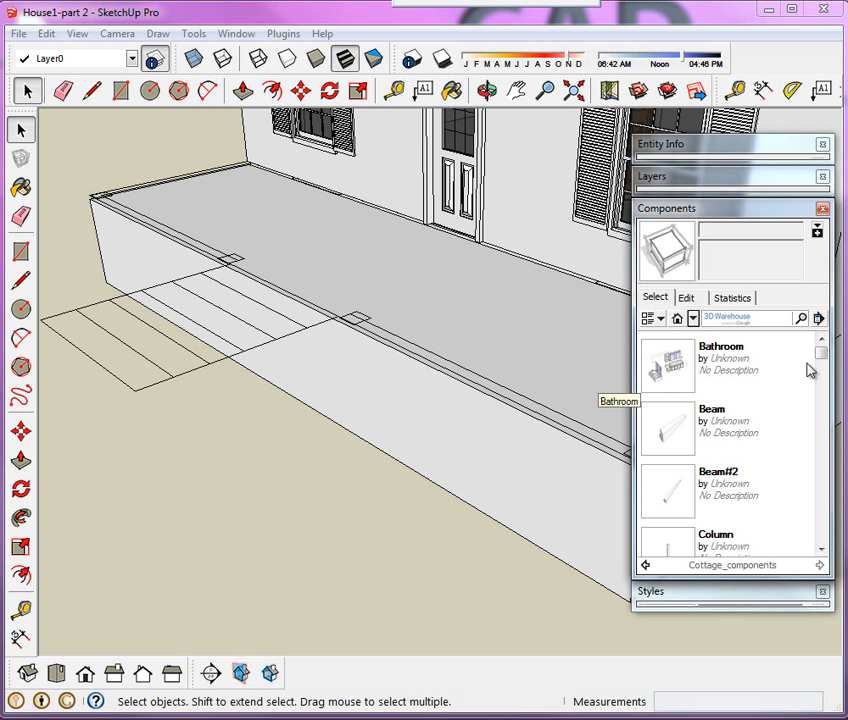
left_click_drag(821, 355, 814, 424)
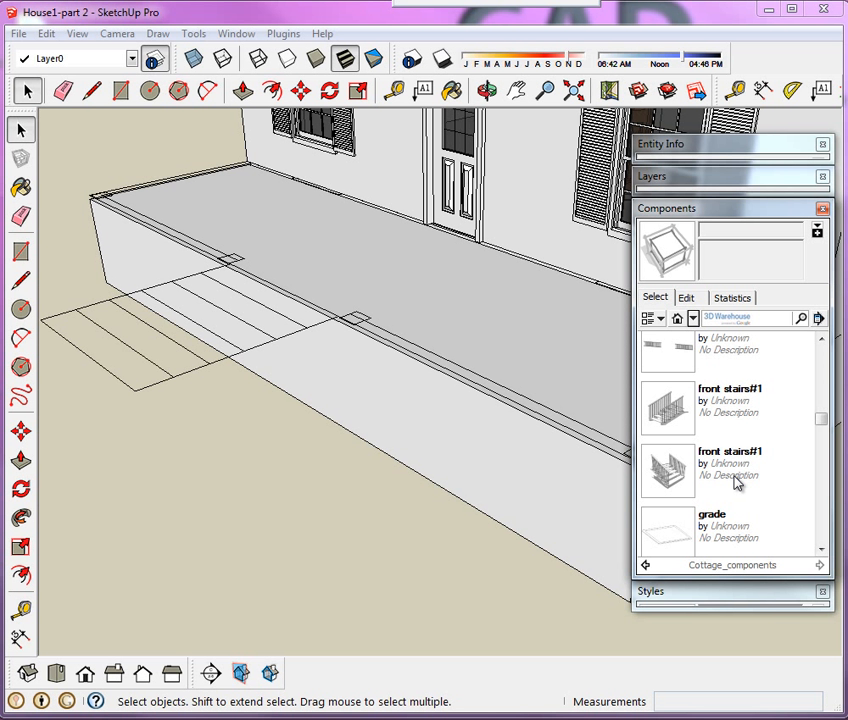
left_click(670, 484)
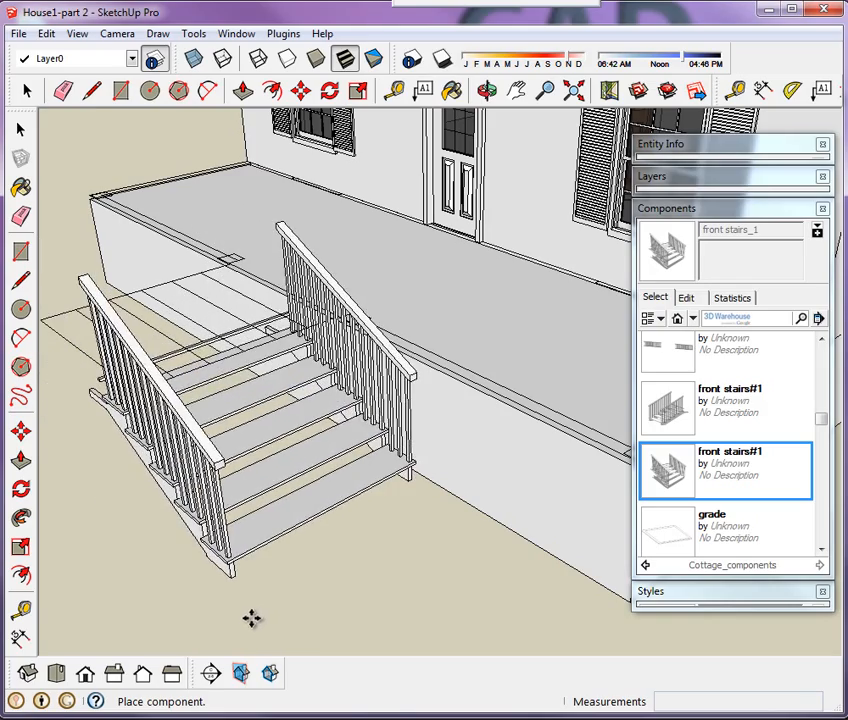
left_click(223, 602)
middle_click_drag(223, 602, 330, 545)
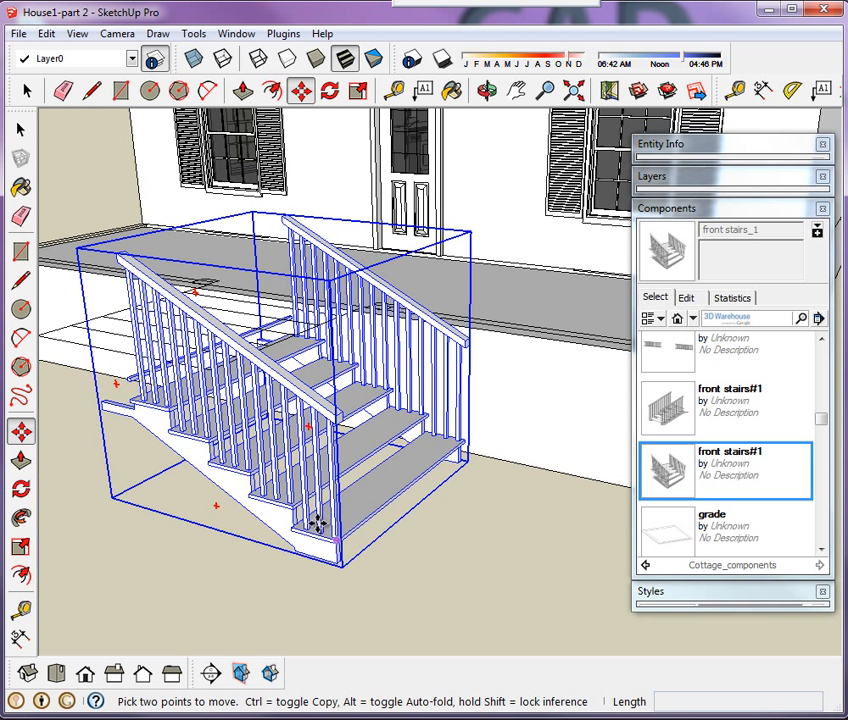
key("space")
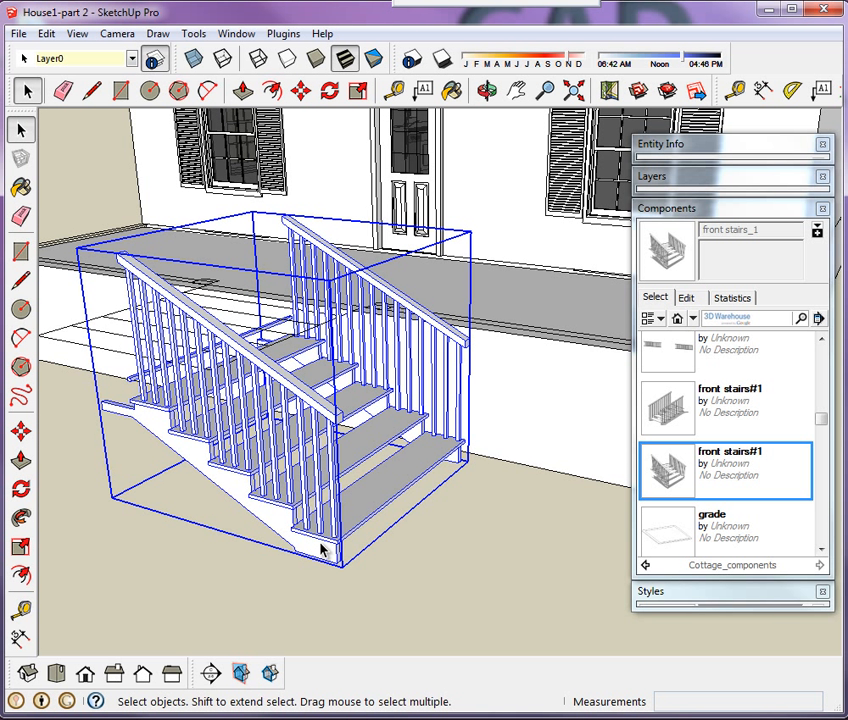
- Open the stairs component and its lowest near-side baluster for editing, and try push/pulling the baluster's side face
double_click(320, 522)
left_click(334, 500)
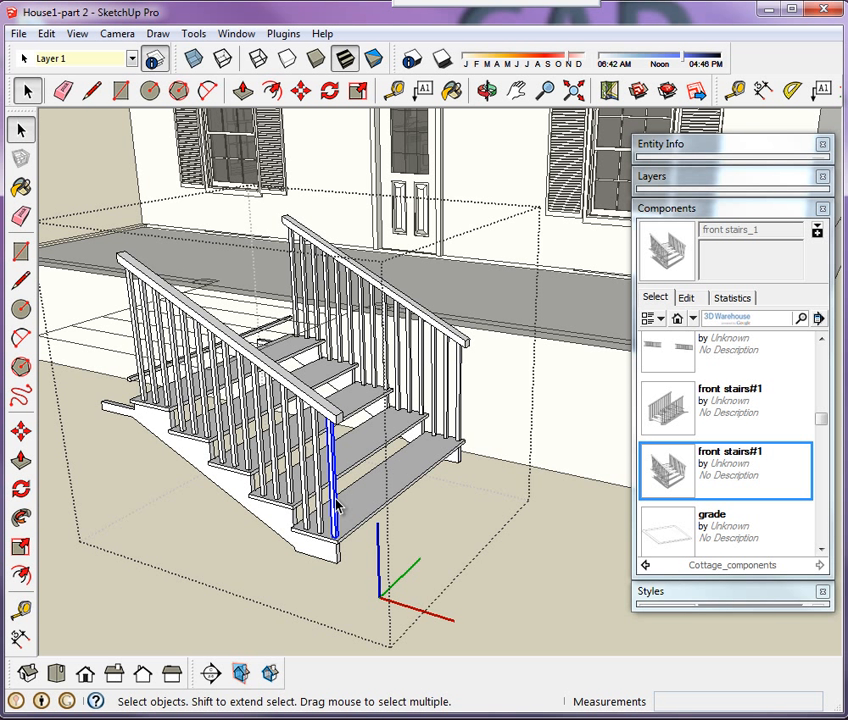
scroll(340, 510, "up", 6)
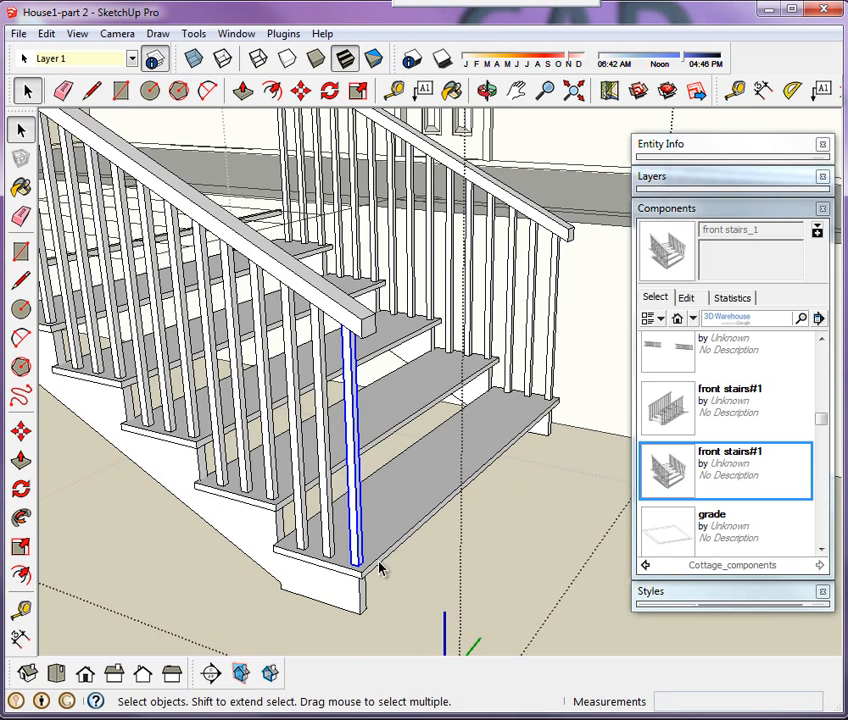
double_click(346, 555)
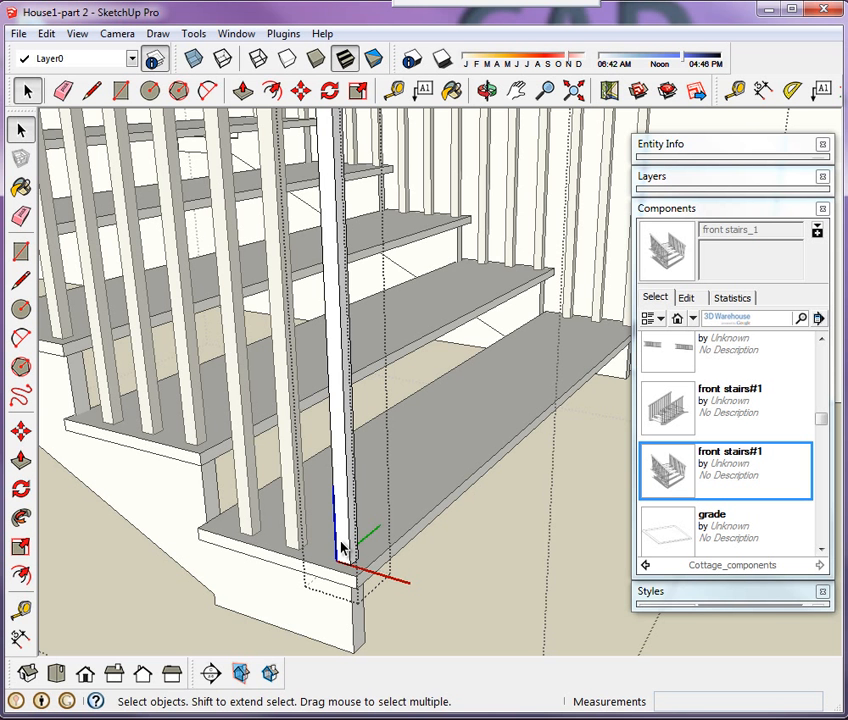
key("p")
left_click(341, 549)
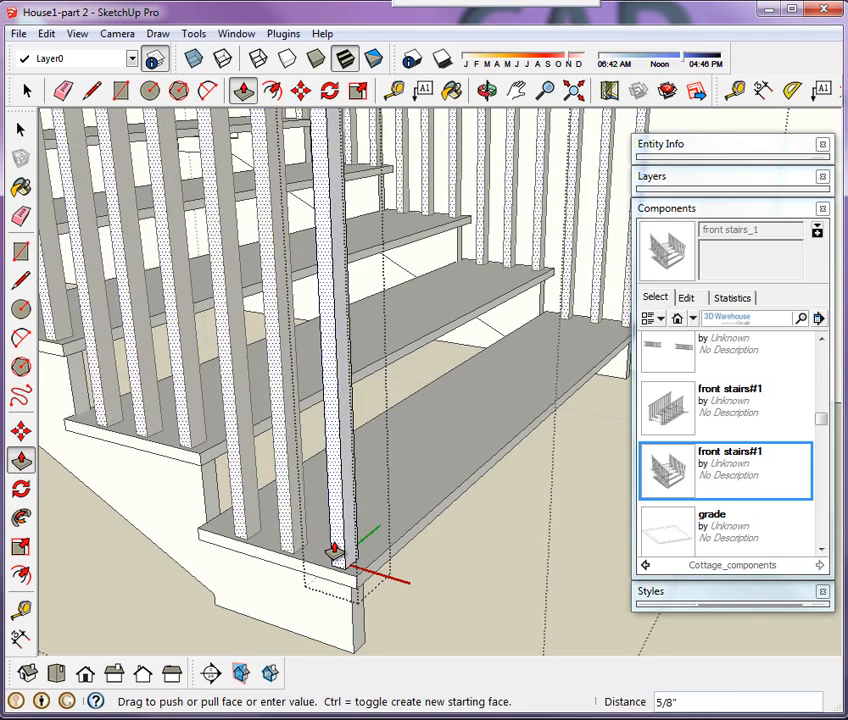
left_click(342, 547)
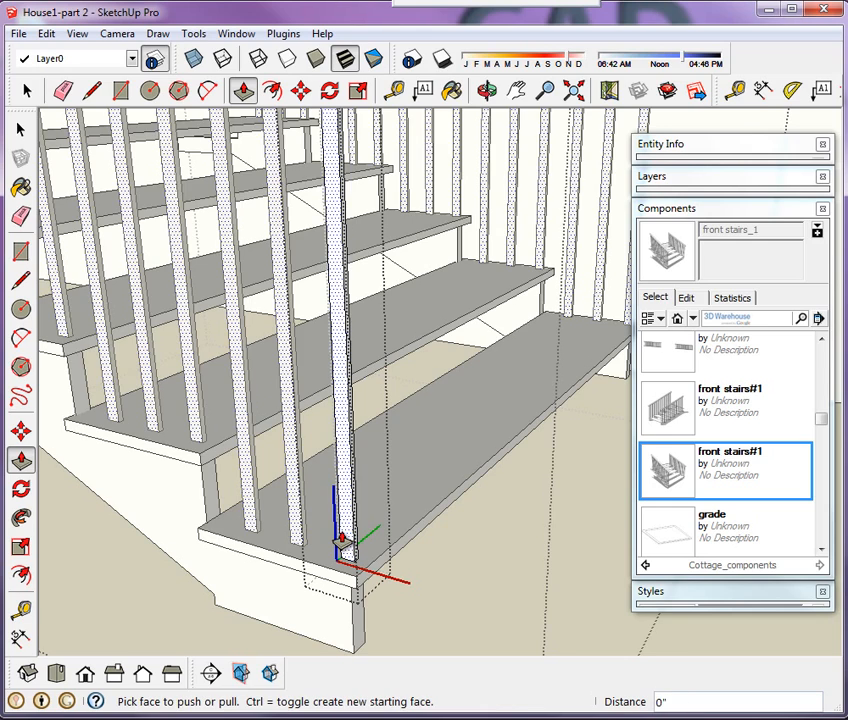
scroll(343, 545, "down", 6)
scroll(405, 582, "up", 2)
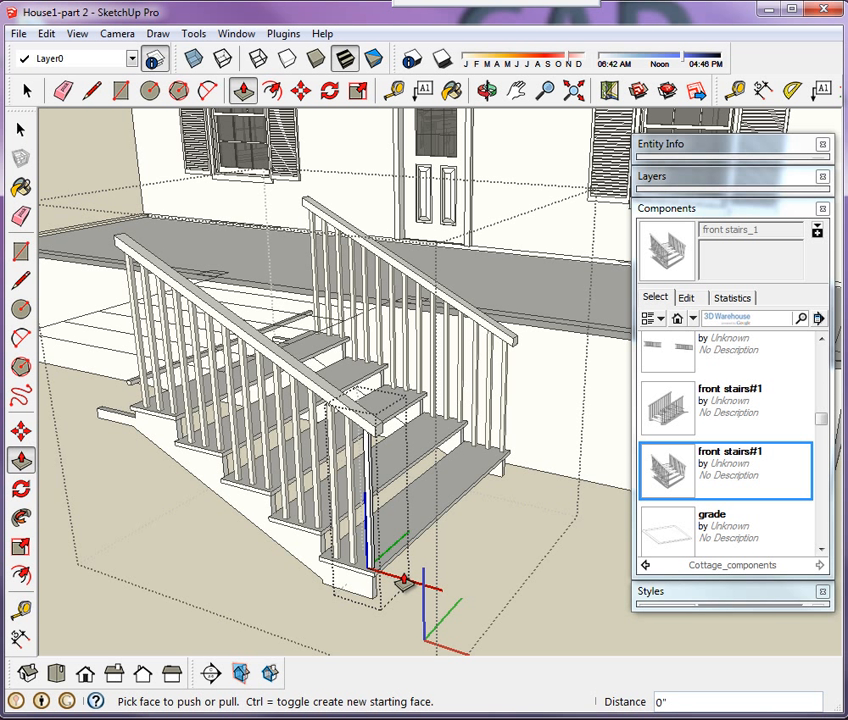
key("space")
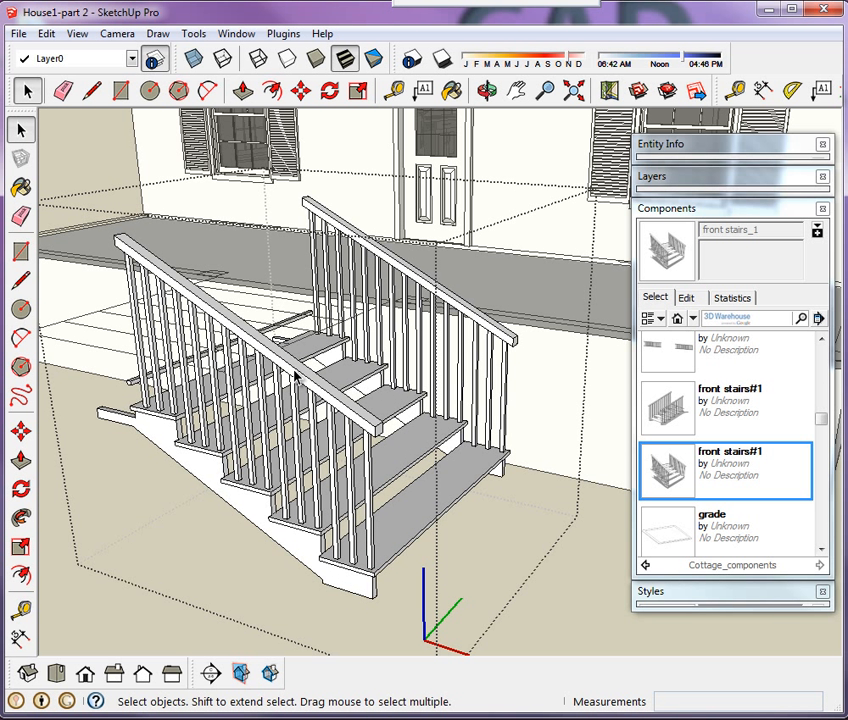
- Open the near handrail inside the stairs component for editing and try extending its lower end face with Push/Pull
left_click(338, 409)
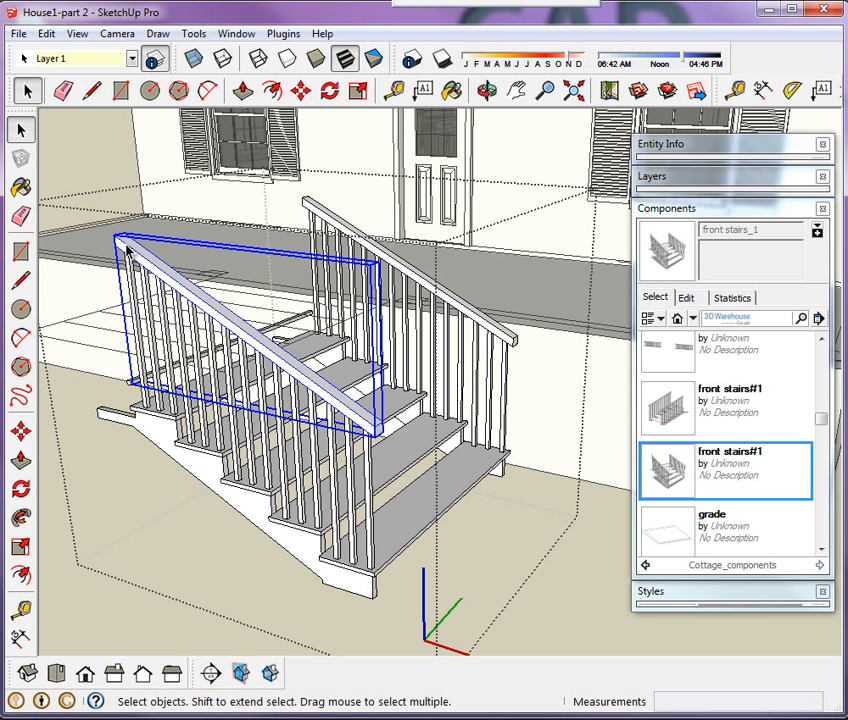
double_click(323, 398)
scroll(375, 432, "up", 5)
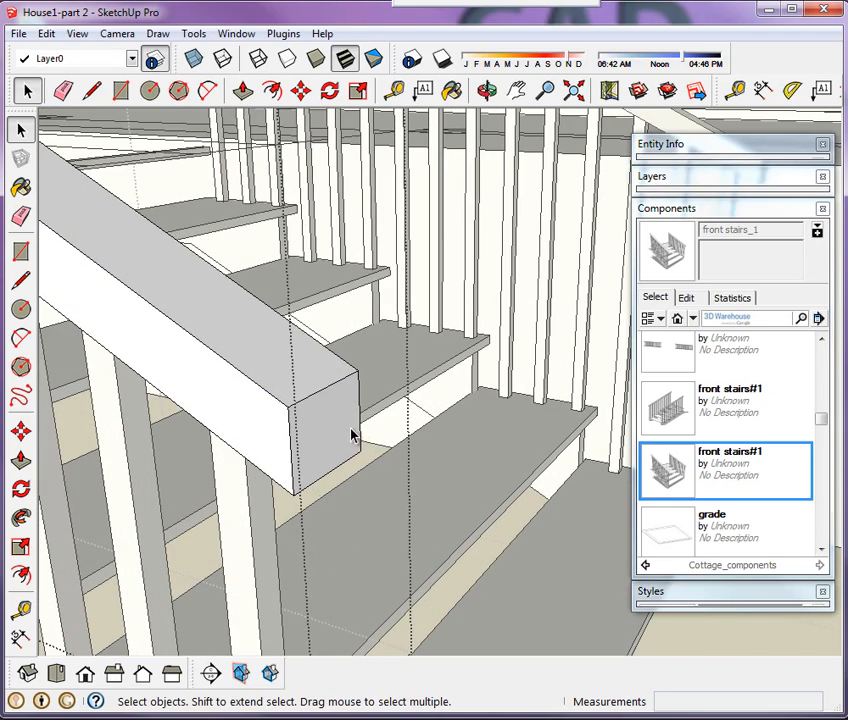
left_click(323, 448)
scroll(323, 448, "down", 4)
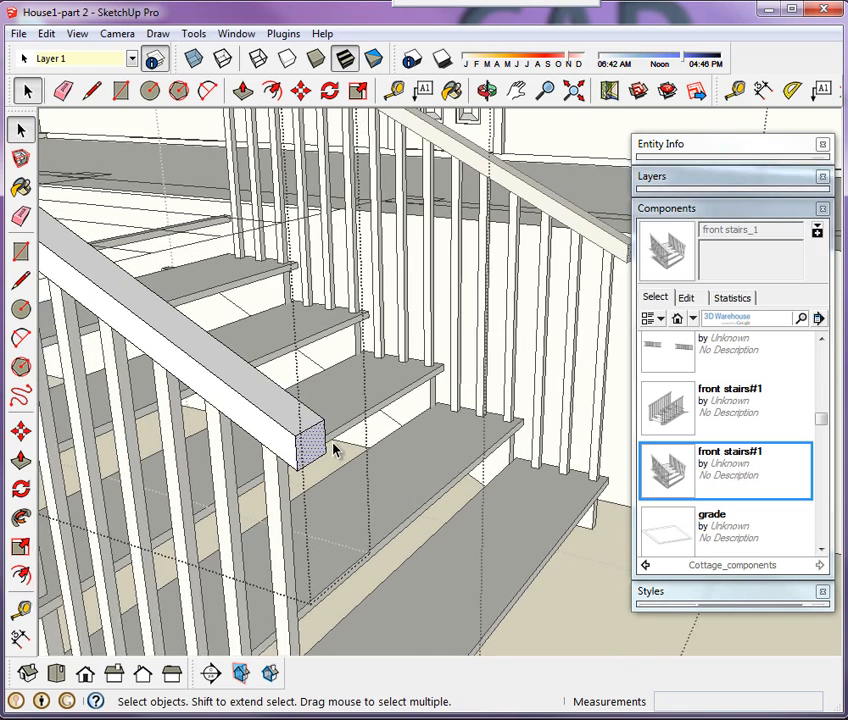
key("p")
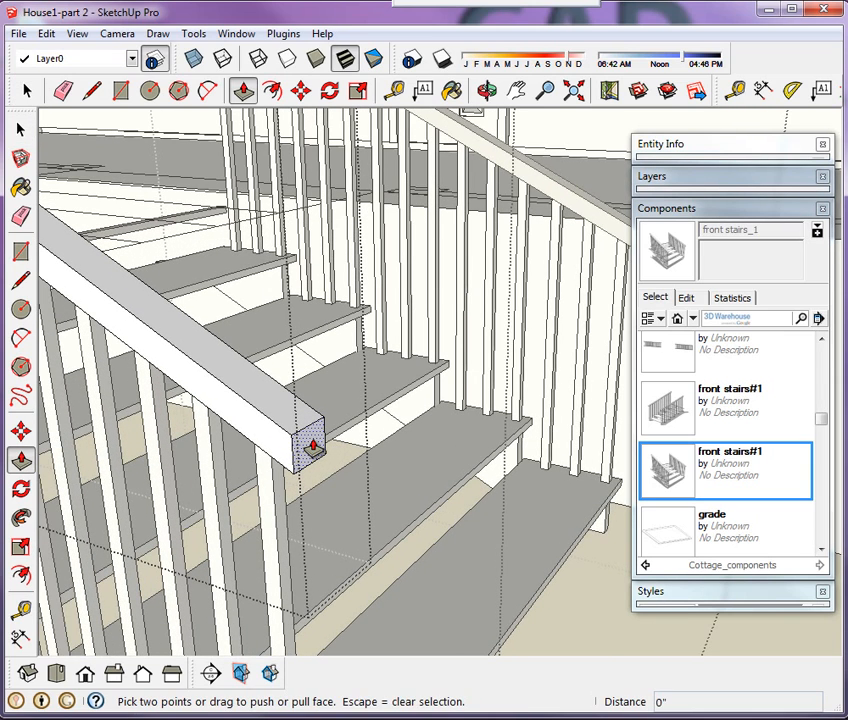
left_click(313, 448)
scroll(366, 465, "down", 3)
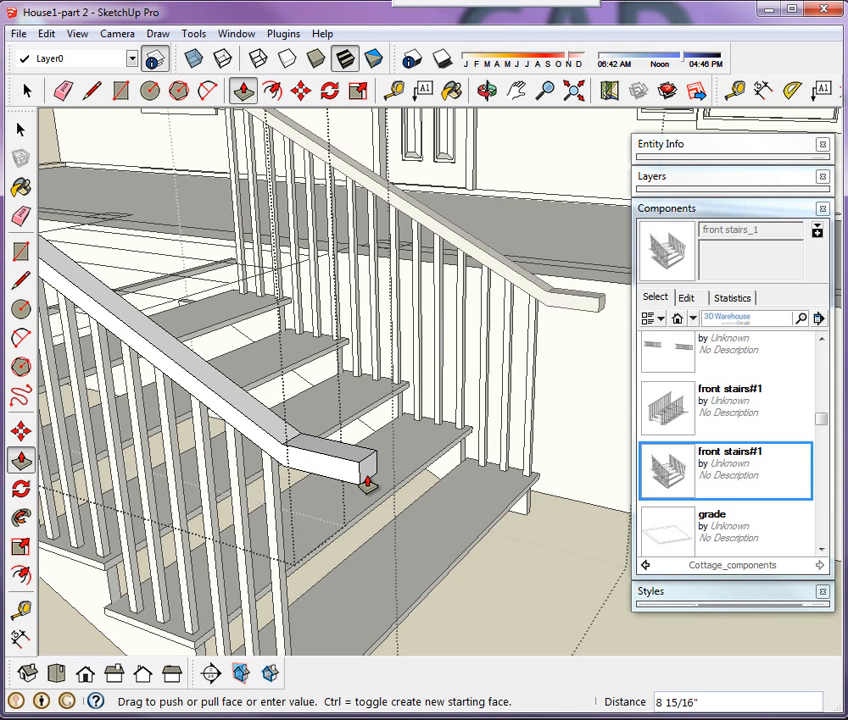
left_click(366, 484)
scroll(450, 471, "down", 5)
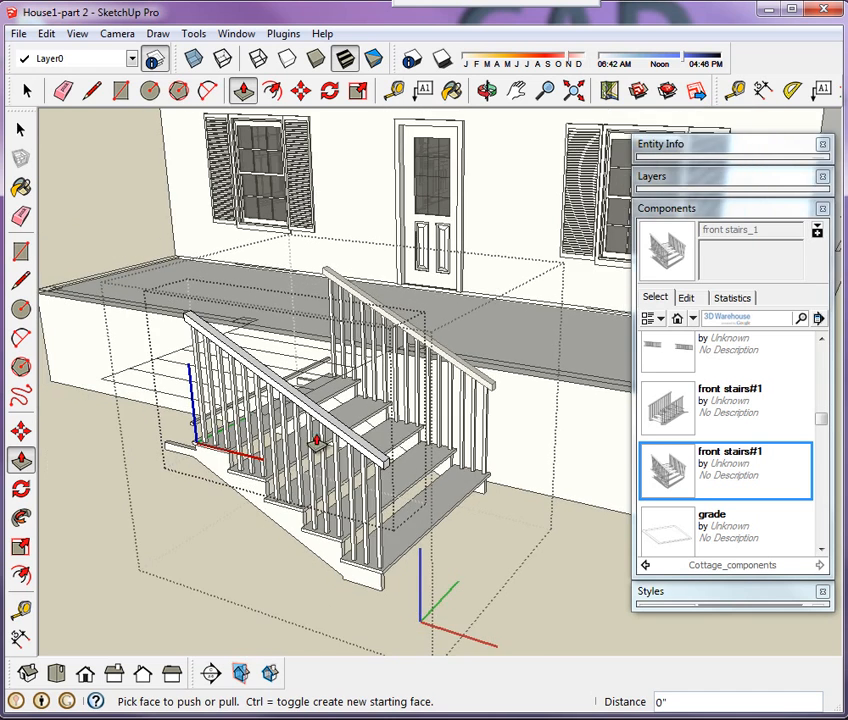
key("space")
- Examine the lowest tread and the near stringer inside the stairs component, and close the component
left_click(439, 608)
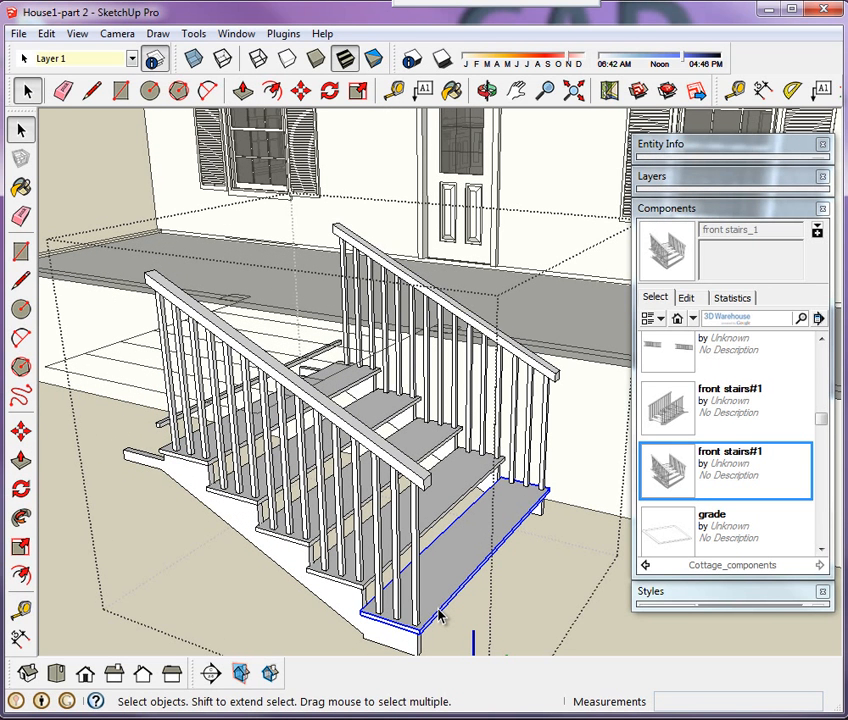
scroll(439, 612, "up", 6)
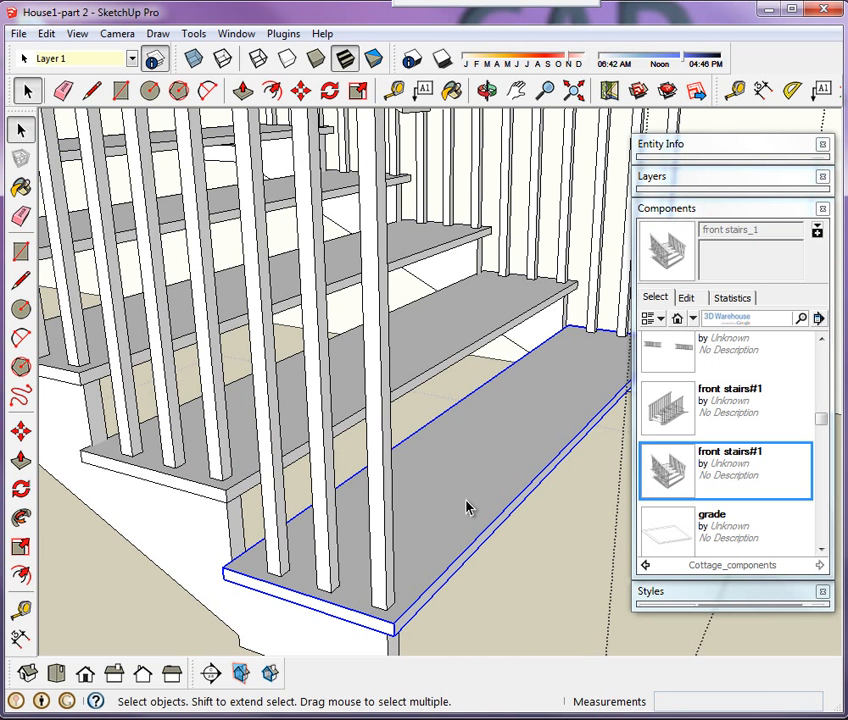
scroll(416, 655, "up", 5)
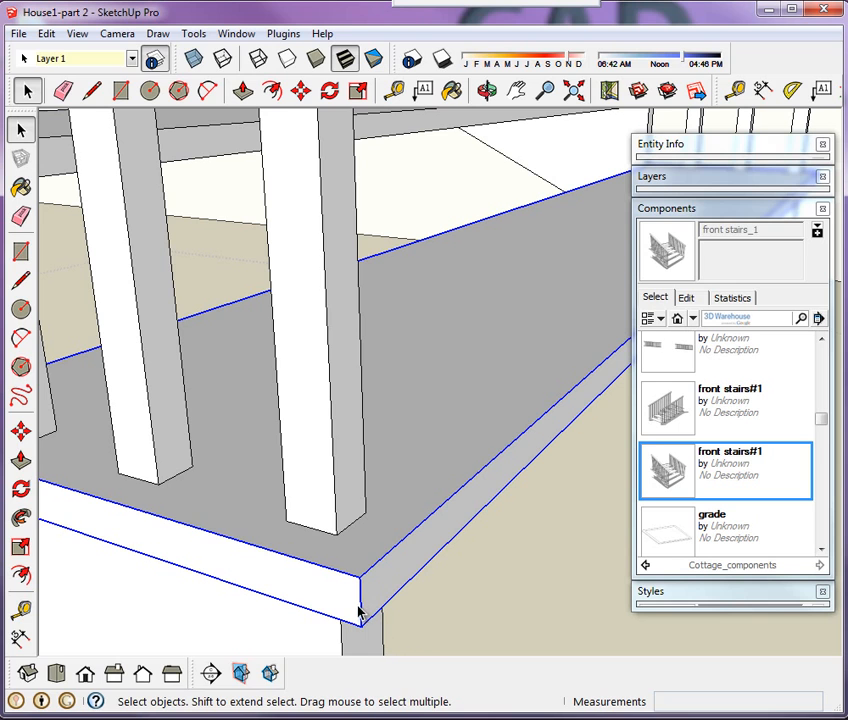
scroll(473, 558, "down", 10)
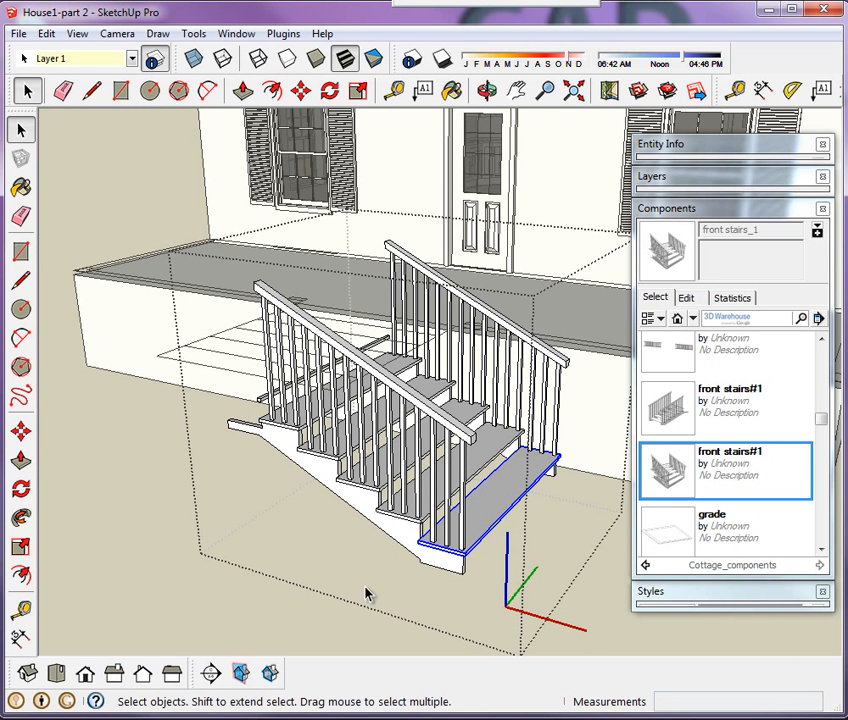
scroll(450, 524, "up", 5)
left_click(430, 482)
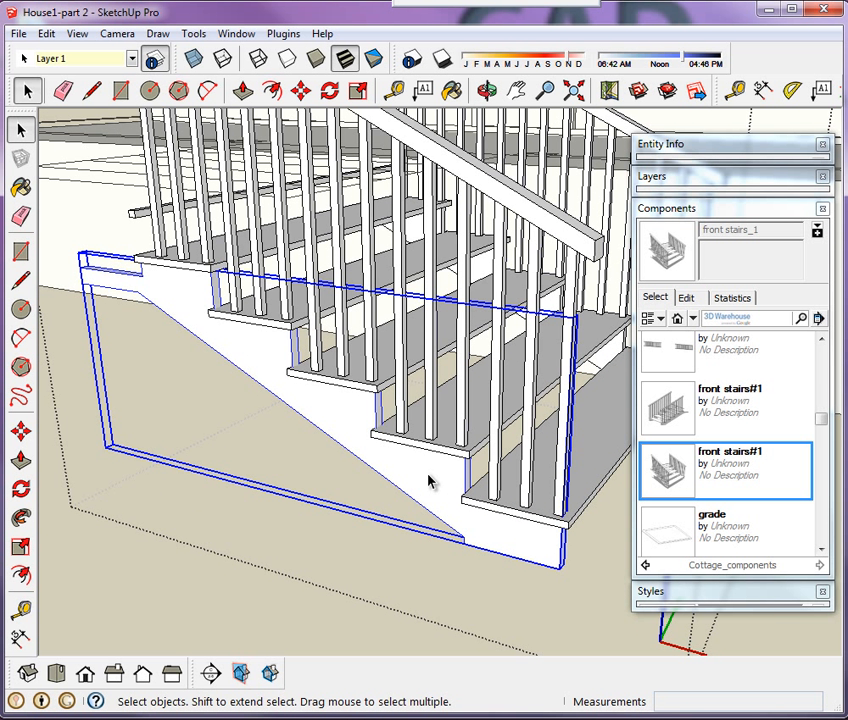
scroll(388, 507, "down", 8)
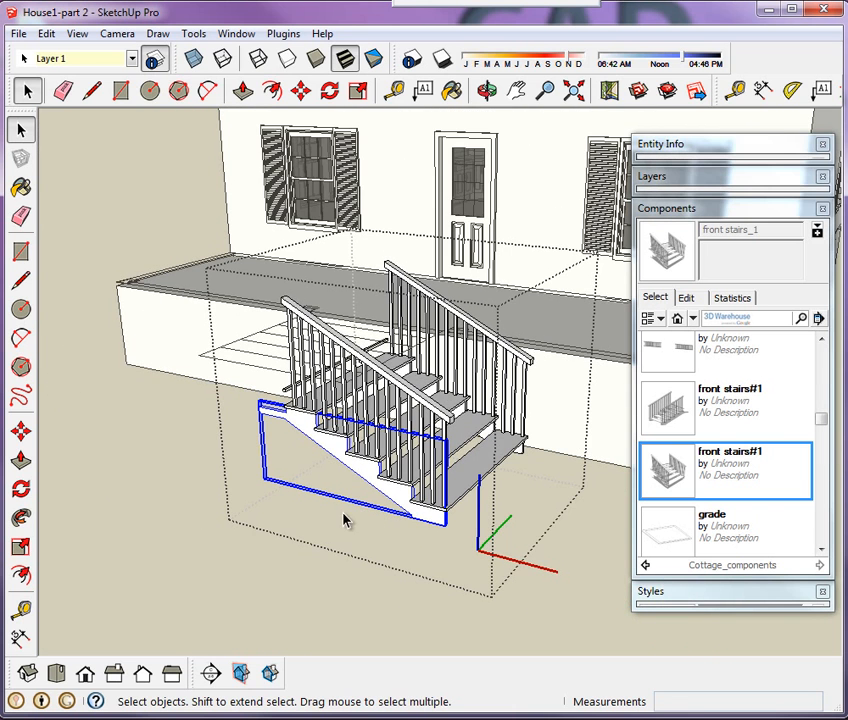
left_click(256, 570)
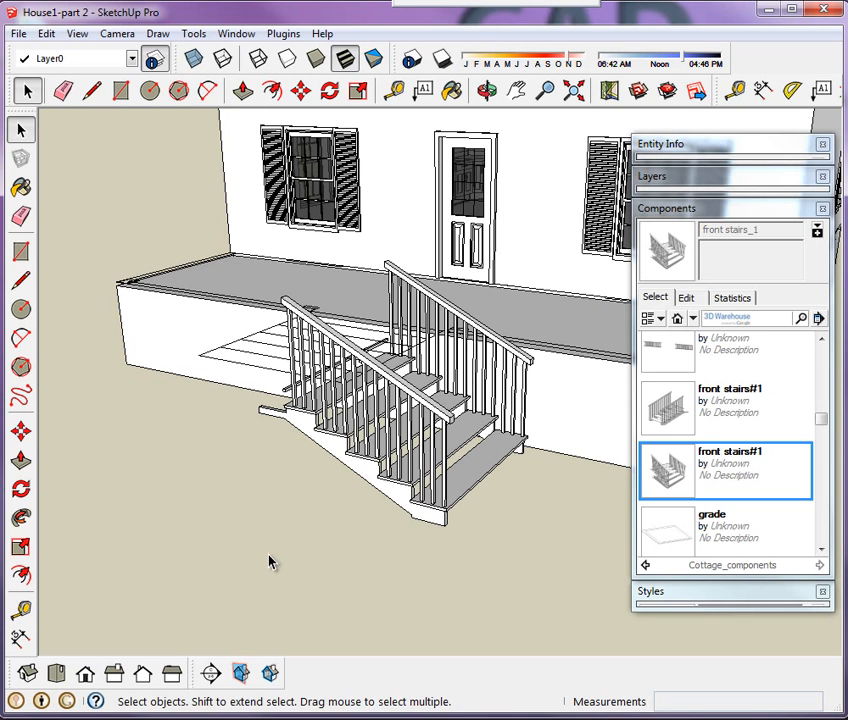
- Rotate the front stairs component about its vertical axis so the upper end of the steps faces the deck
middle_click_drag(454, 449, 305, 567)
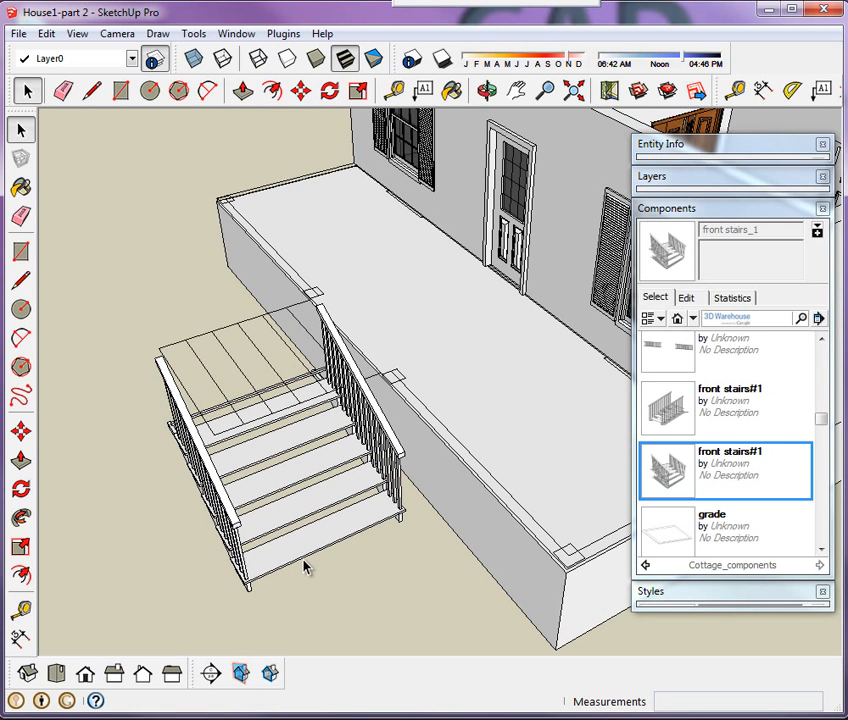
left_click(297, 524)
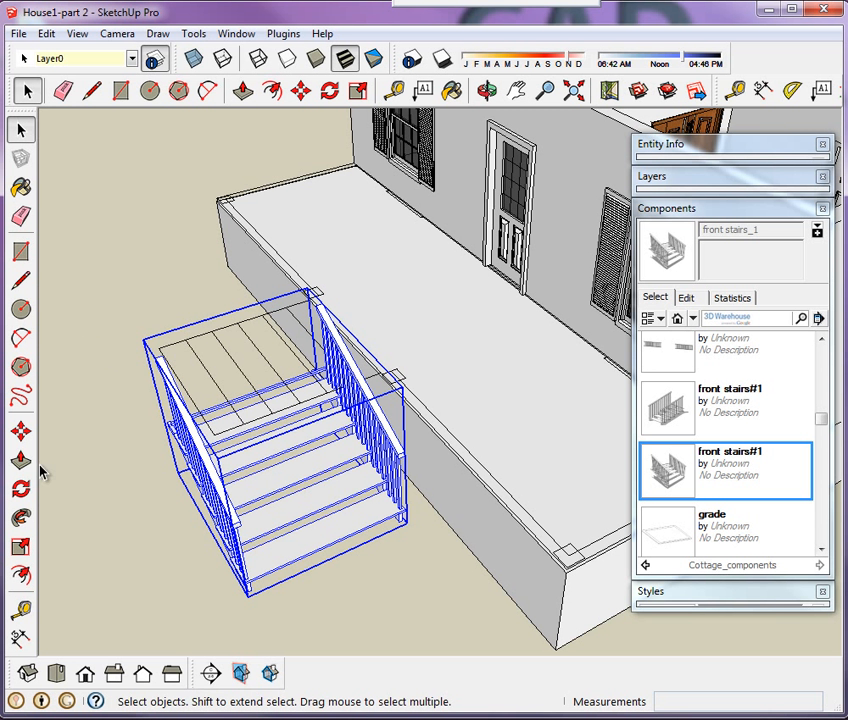
left_click(21, 430)
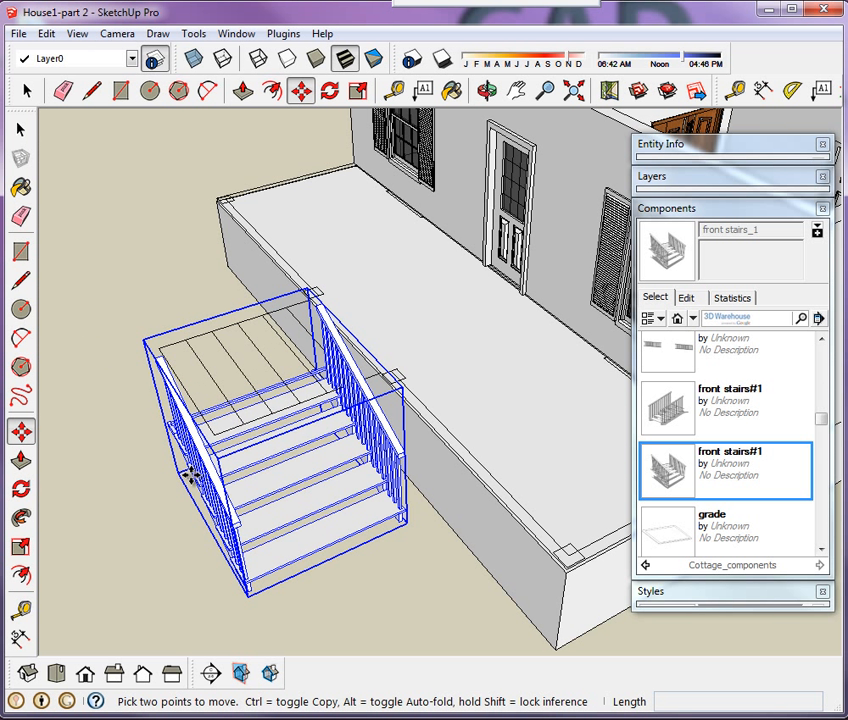
left_click(322, 435)
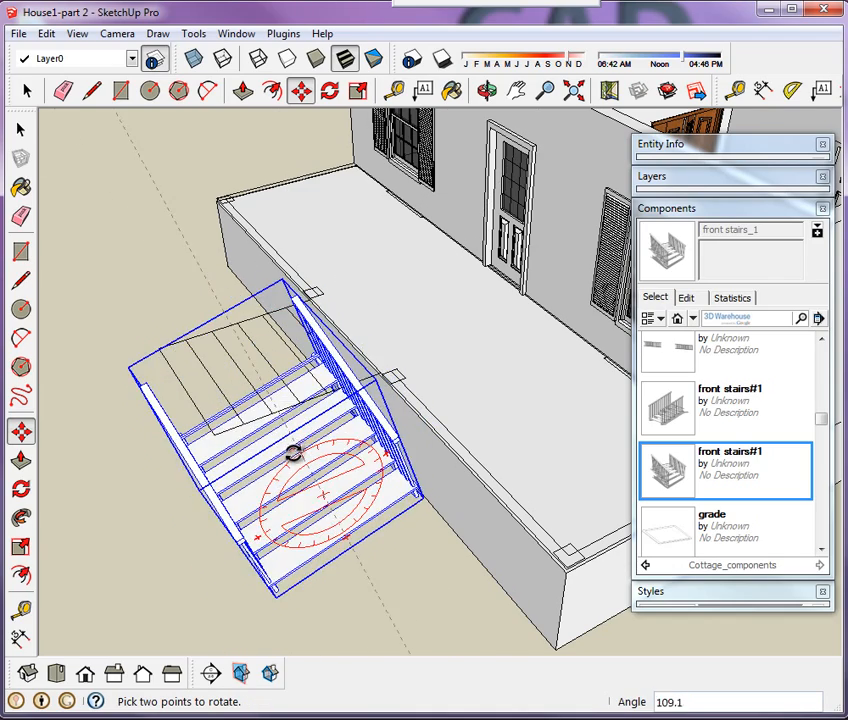
left_click(346, 440)
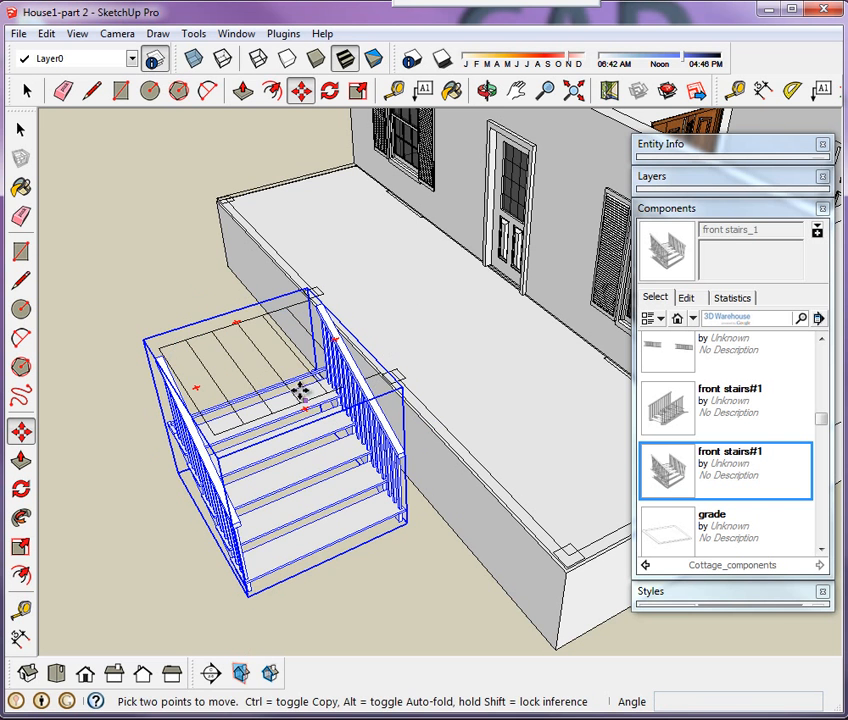
left_click(336, 338)
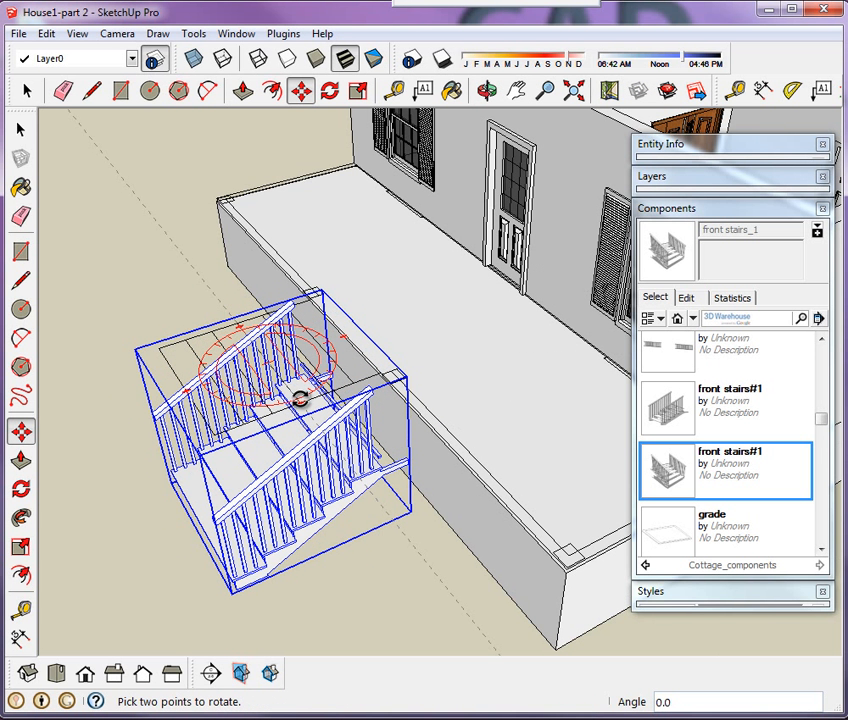
left_click(301, 398)
- Move the front stairs by the midpoint of their top back edge to the deck's front edge, between the two middle column outlines
scroll(320, 397, "up", 3)
middle_click_drag(348, 375, 274, 496)
scroll(369, 458, "up", 6)
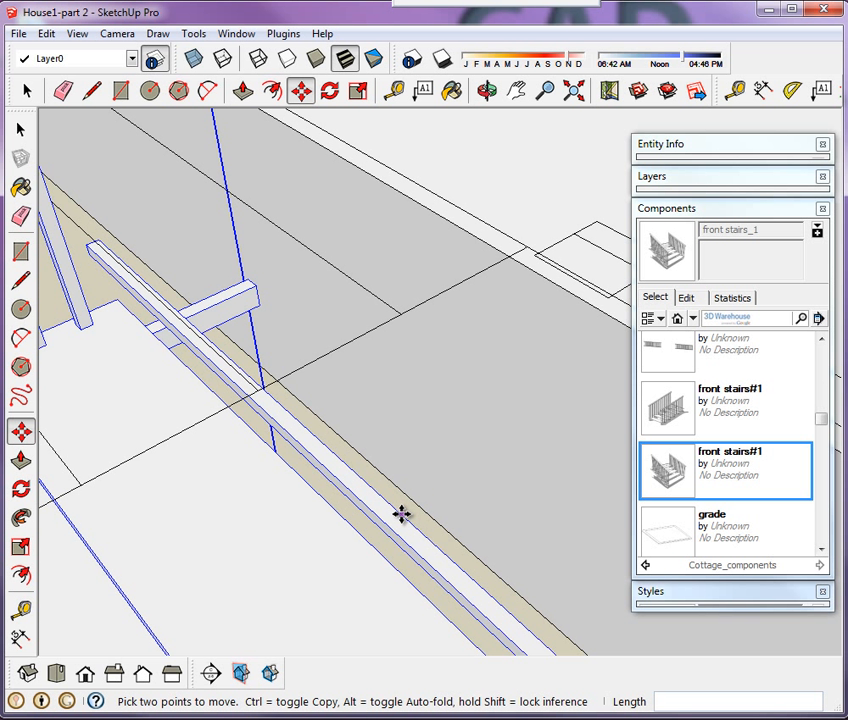
left_click(352, 472)
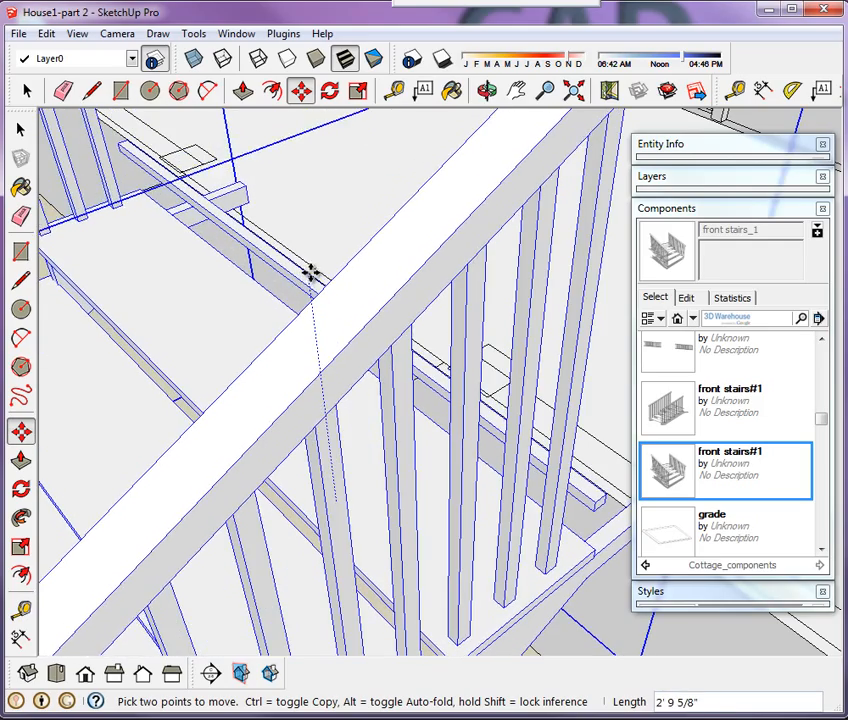
scroll(308, 270, "down", 5)
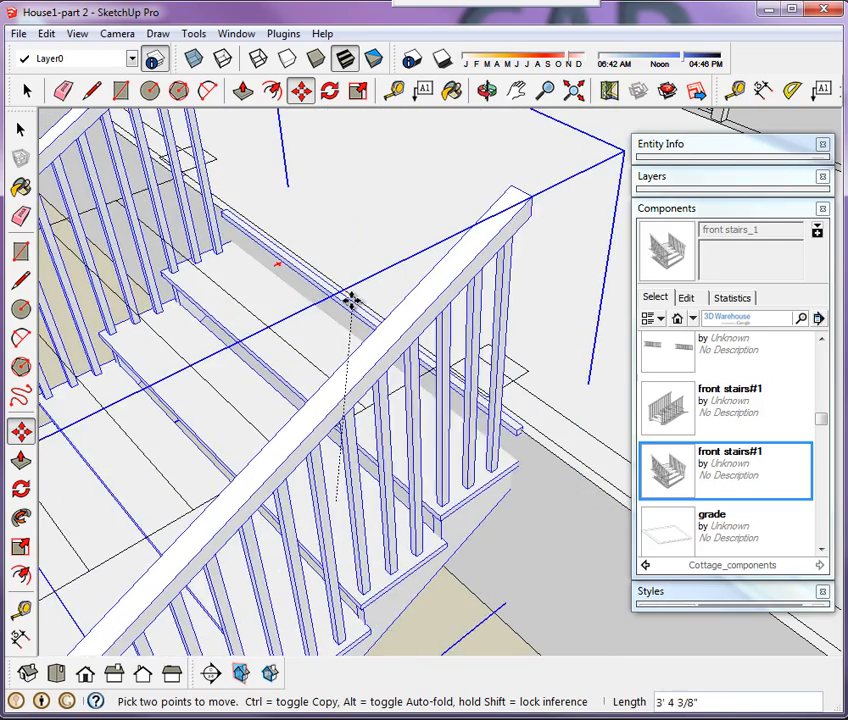
middle_click_drag(312, 360, 112, 354)
middle_click_drag(374, 294, 354, 265)
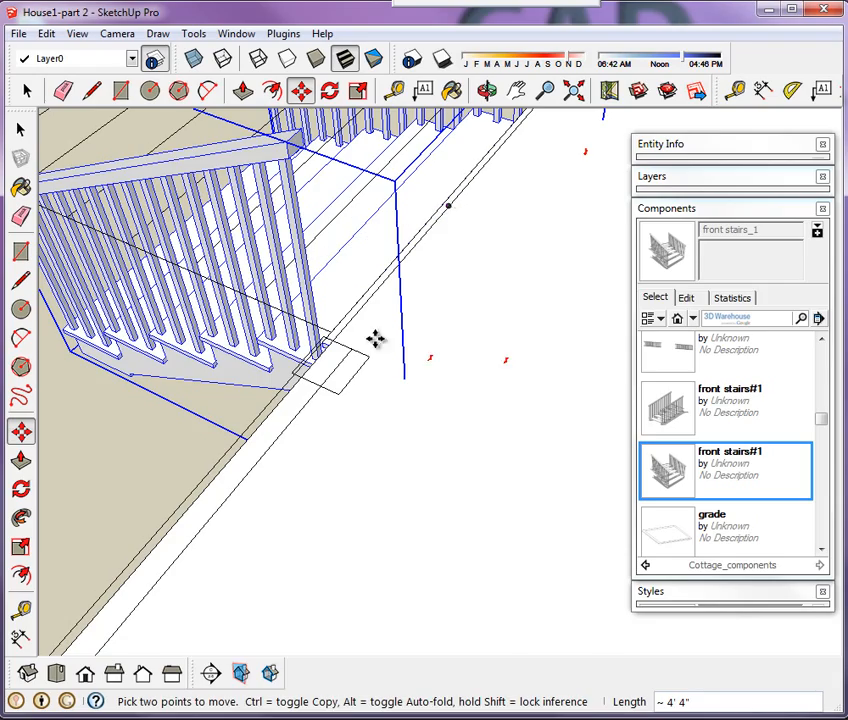
scroll(360, 434, "down", 4)
middle_click_drag(230, 452, 620, 405)
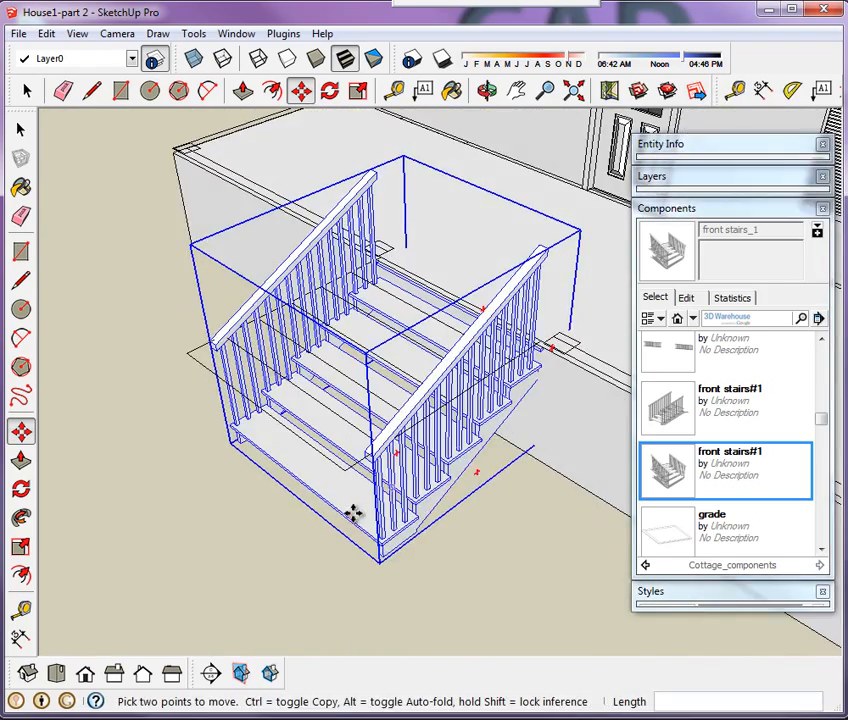
middle_click_drag(353, 513, 455, 530)
scroll(174, 485, "down", 3)
scroll(370, 340, "up", 2)
scroll(305, 375, "down", 1)
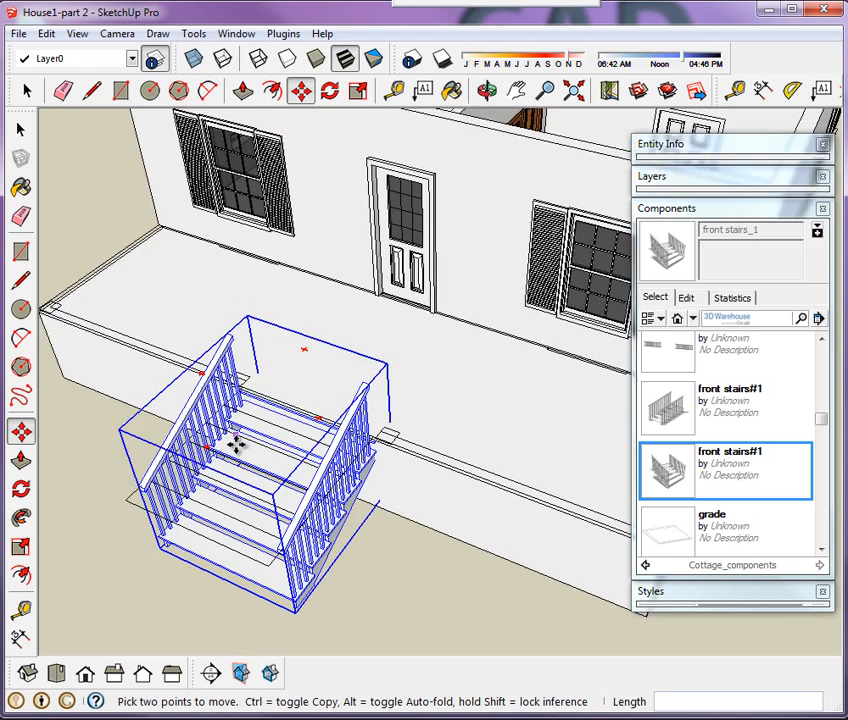
scroll(236, 443, "down", 3)
key("space")
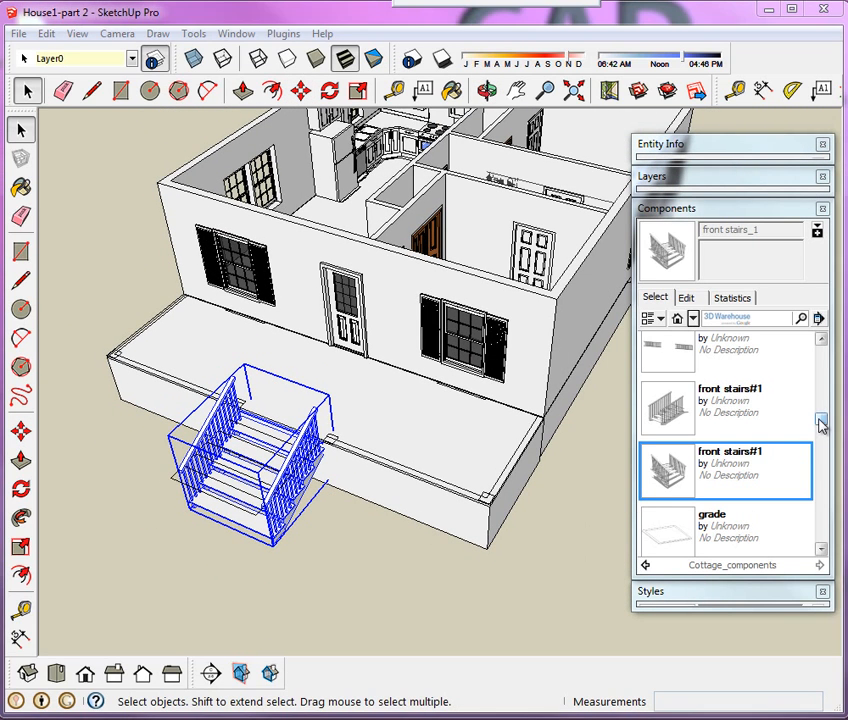
- Insert the Column component from the Cottage_components collection on the outline at the deck's front corner farthest beyond the stairs
left_click_drag(820, 420, 820, 364)
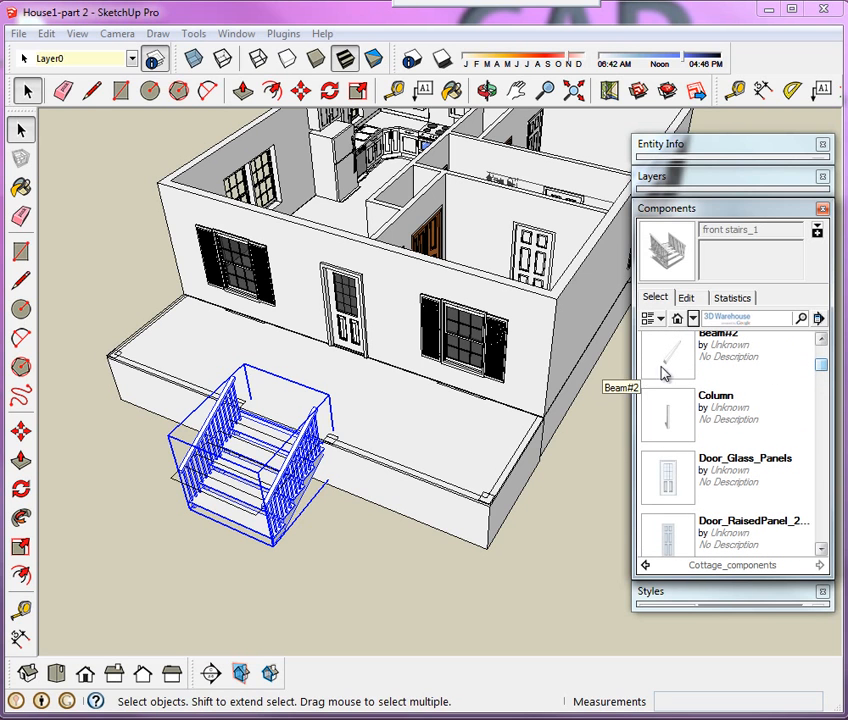
left_click(683, 423)
scroll(132, 322, "up", 6)
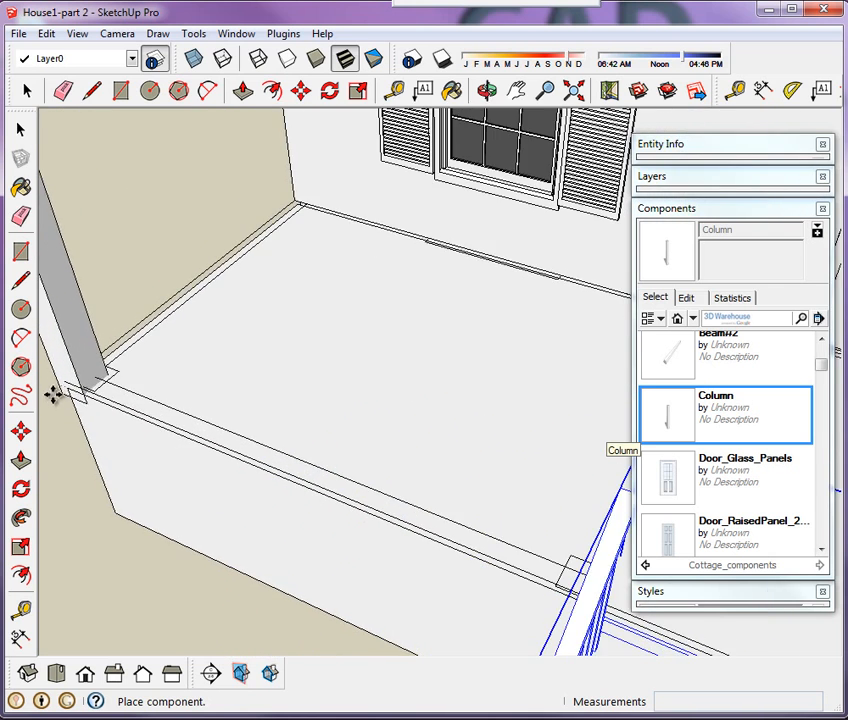
scroll(62, 393, "up", 5)
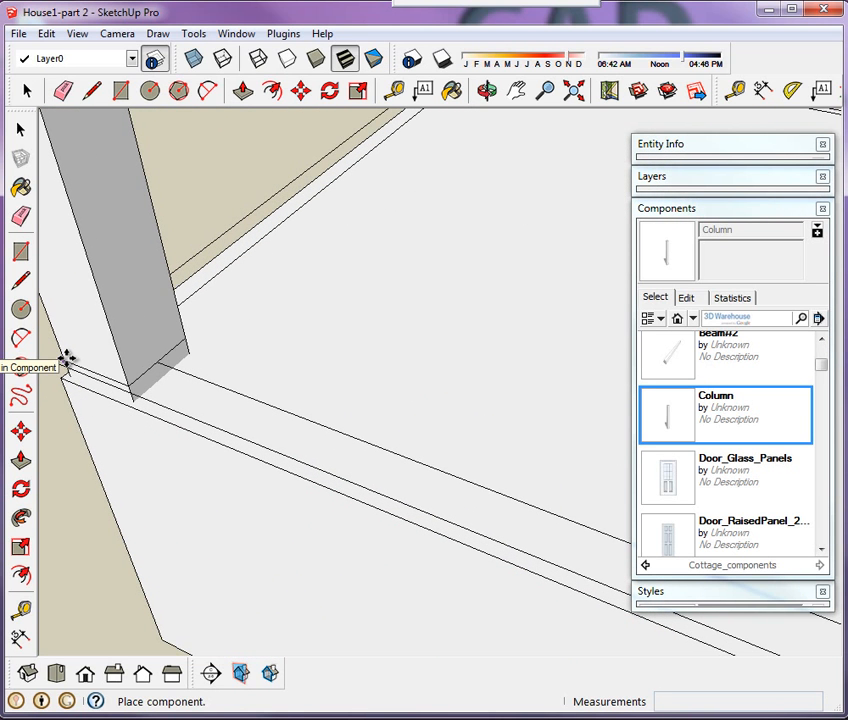
mouse_move(70, 392)
middle_mouse_down()
mouse_move(180, 337)
mouse_move(59, 392)
middle_mouse_up()
scroll(124, 366, "up", 3)
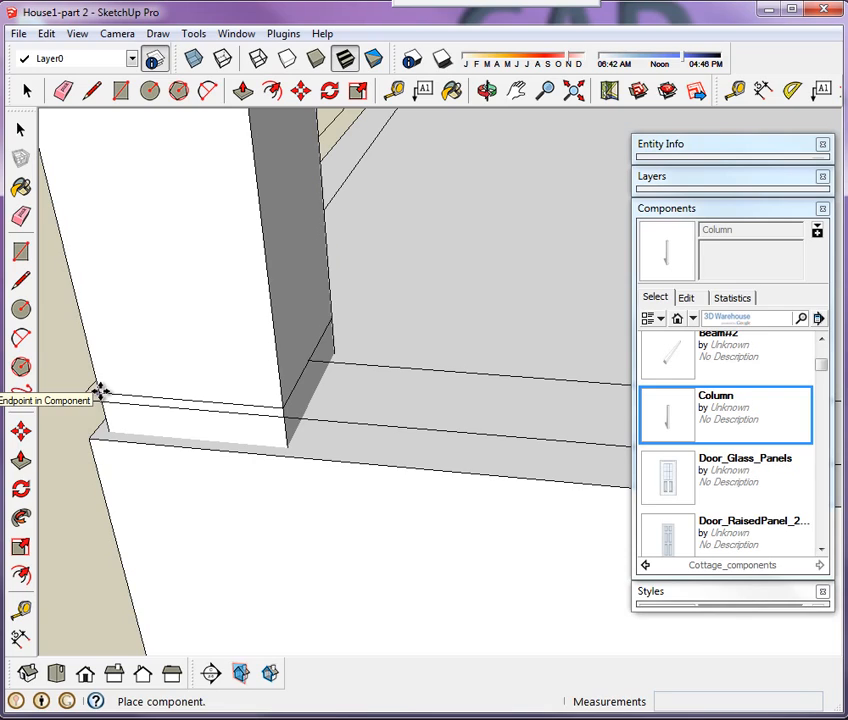
left_click(100, 391)
scroll(316, 444, "down", 8)
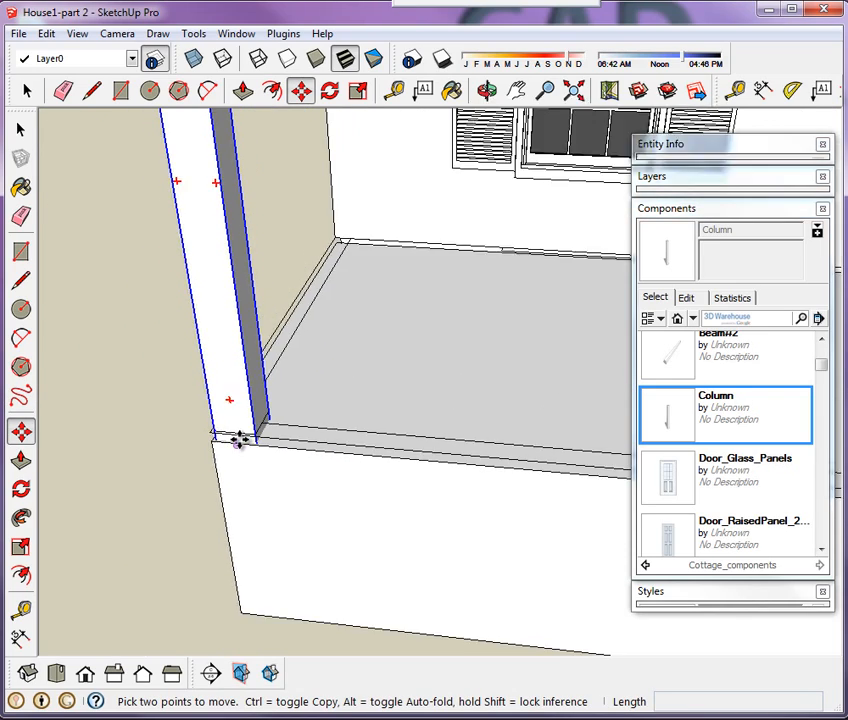
- Copy the corner column about 10' 3 3/8" along the deck's front edge onto the outline beside the stairs
middle_click_drag(243, 391, 240, 595)
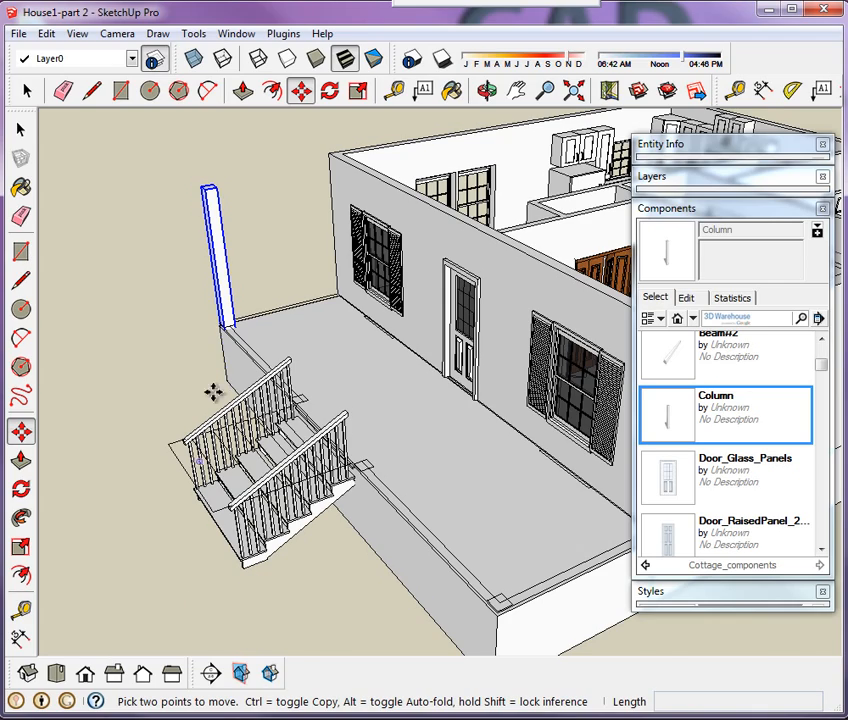
scroll(269, 383, "up", 2)
middle_click_drag(358, 320, 274, 358)
scroll(265, 315, "up", 2)
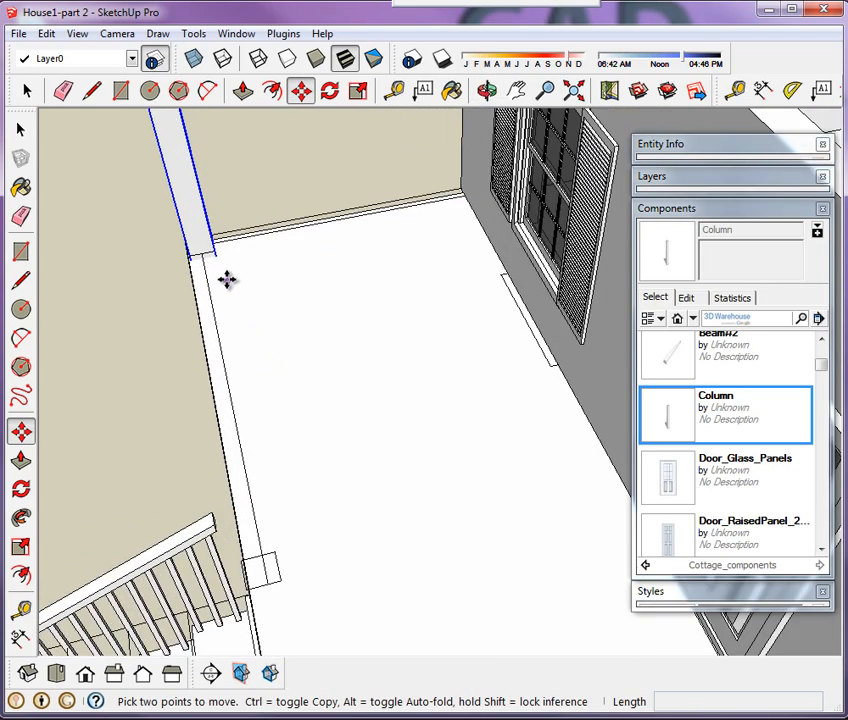
scroll(258, 319, "up", 1)
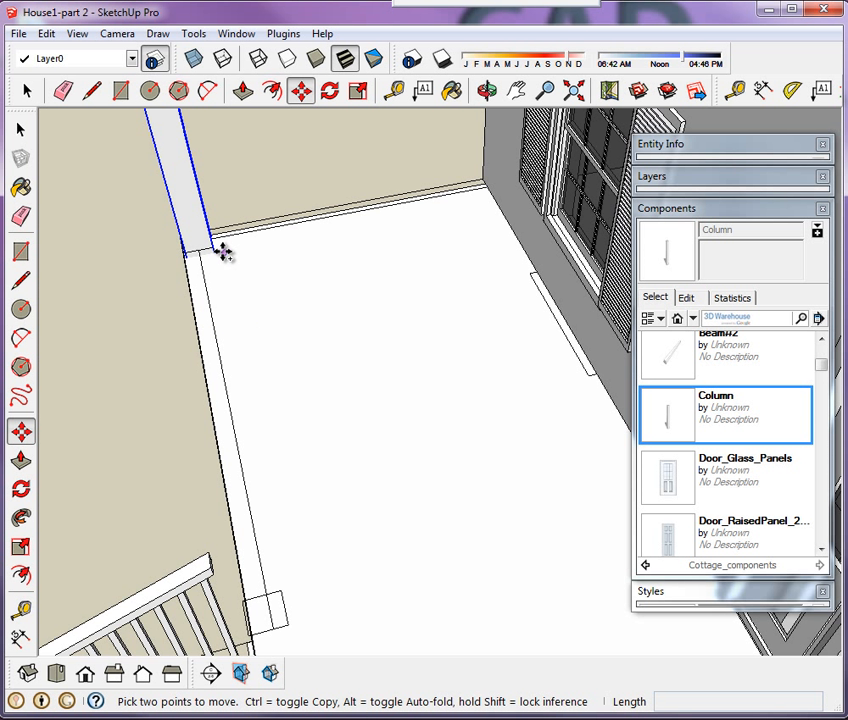
scroll(216, 248, "up", 2)
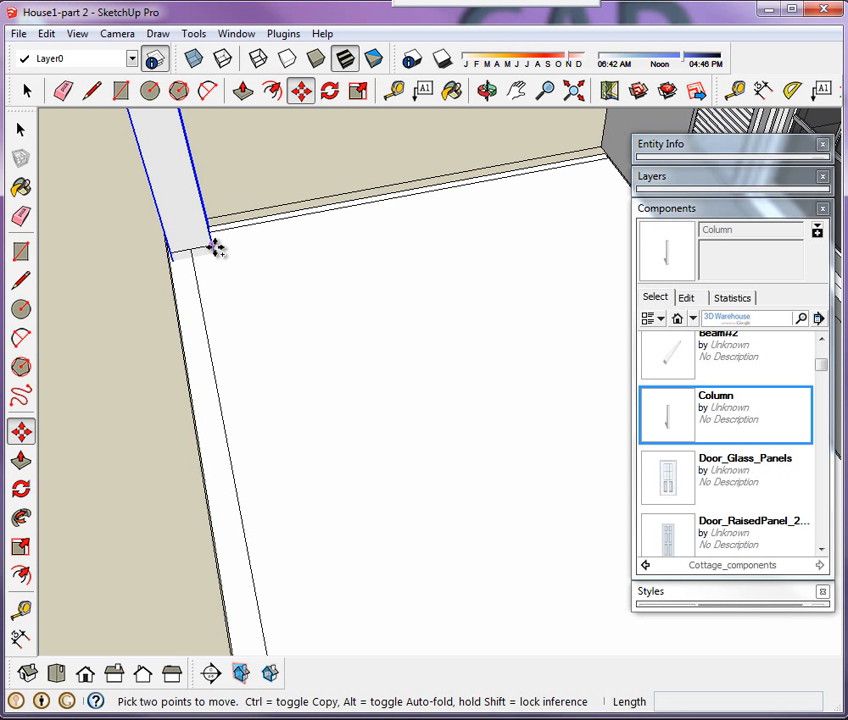
scroll(262, 256, "up", 1)
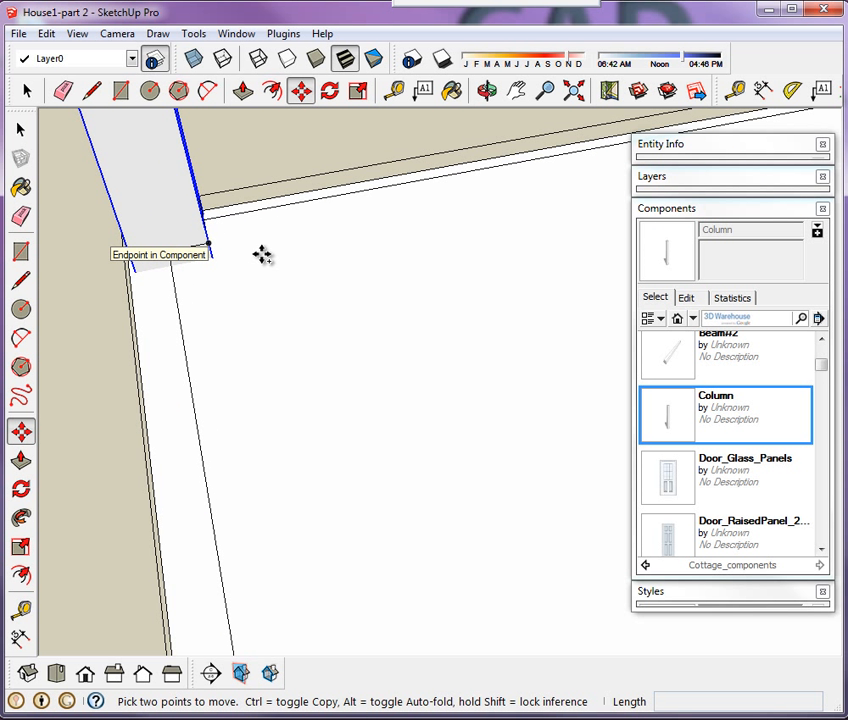
left_click(210, 243)
scroll(219, 241, "down", 4)
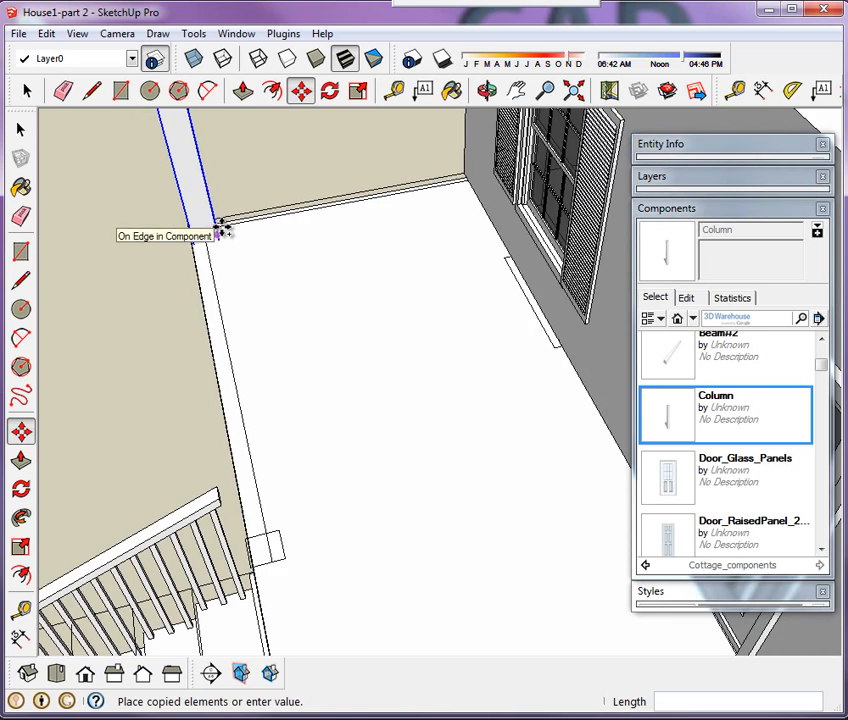
scroll(293, 543, "up", 4)
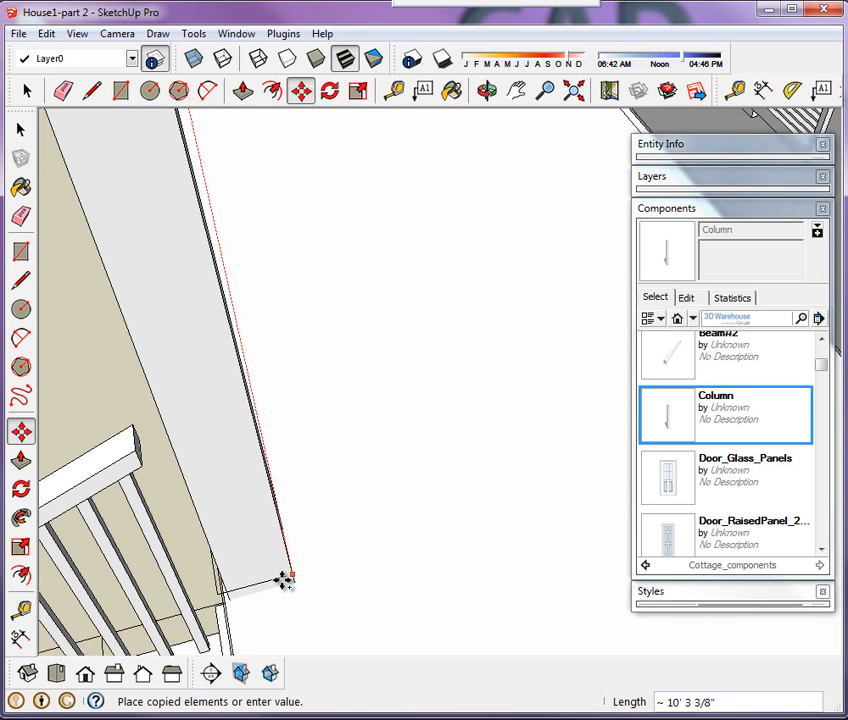
middle_click_drag(289, 575, 305, 541)
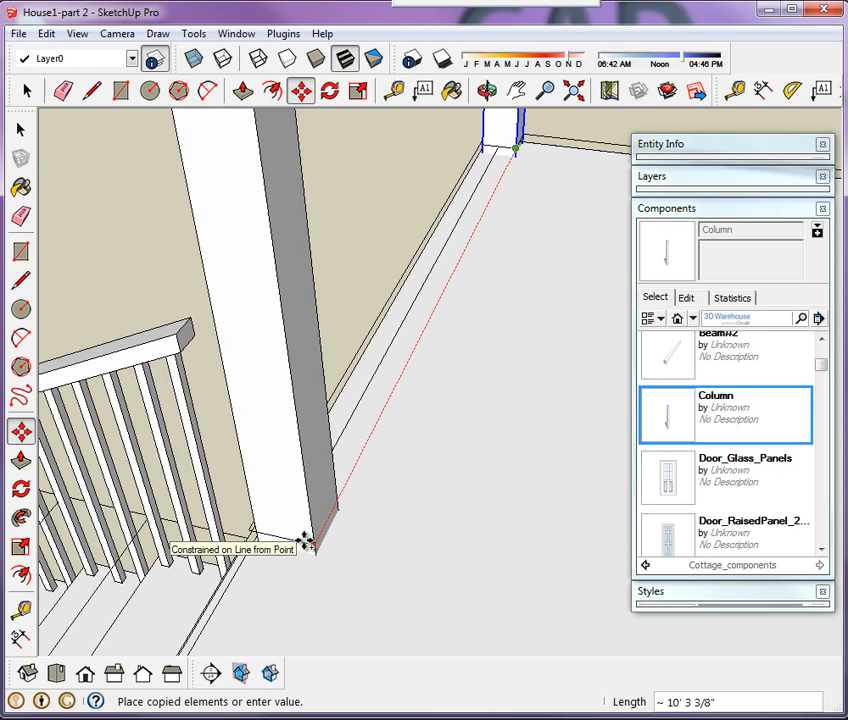
left_click(305, 541)
middle_click_drag(352, 577, 585, 464)
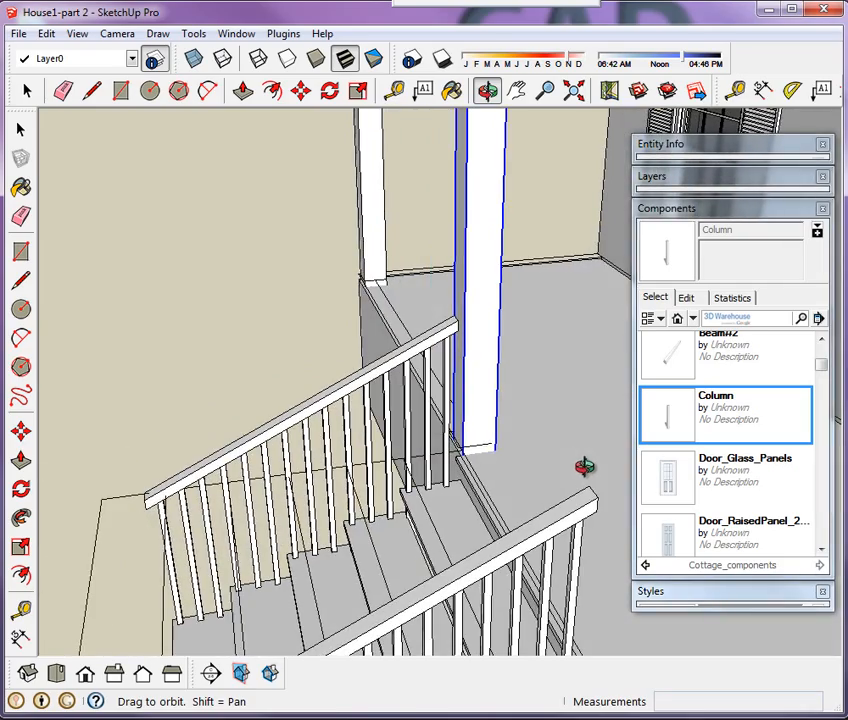
scroll(221, 316, "down", 8)
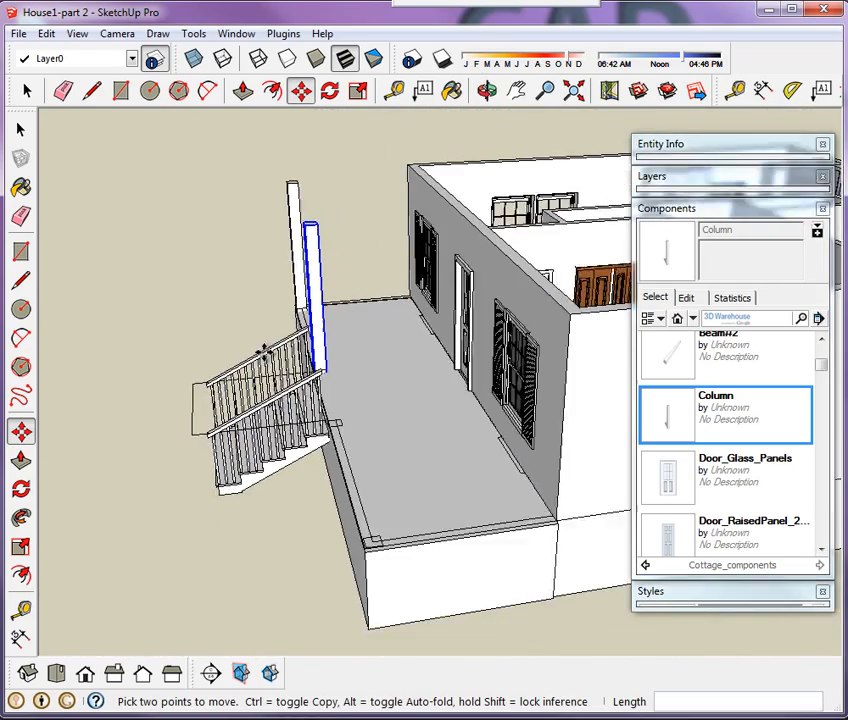
middle_click_drag(212, 310, 330, 300)
scroll(331, 306, "up", 10)
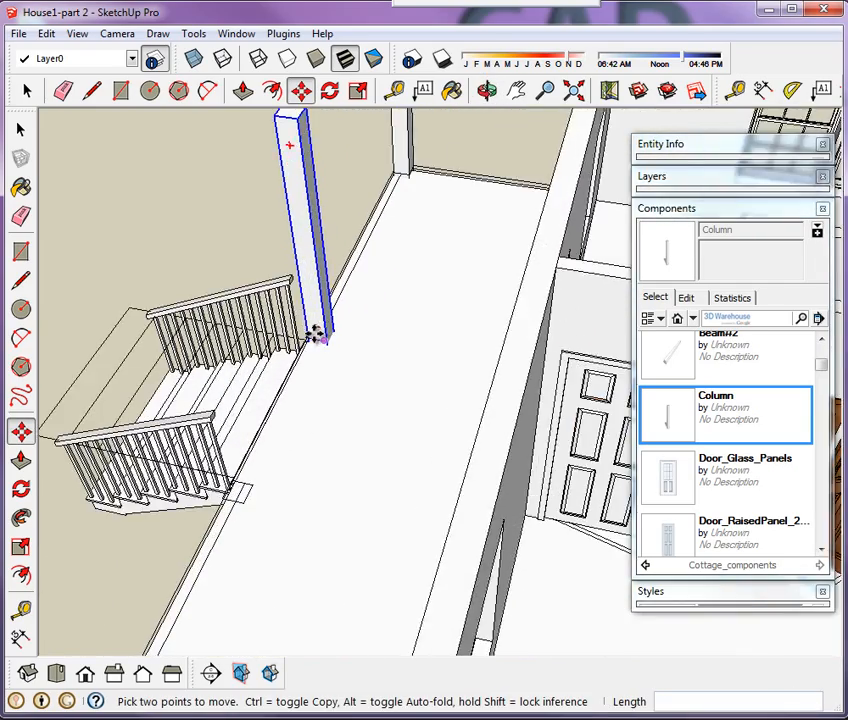
scroll(355, 356, "up", 2)
middle_click_drag(283, 352, 607, 490)
scroll(607, 490, "down", 1)
scroll(288, 180, "up", 6)
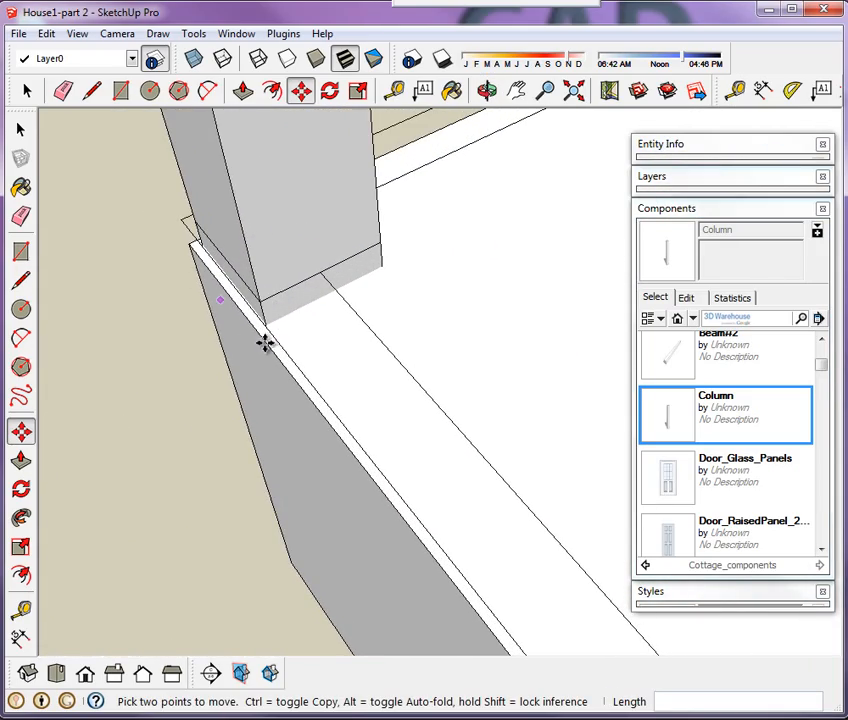
middle_click_drag(272, 341, 297, 270)
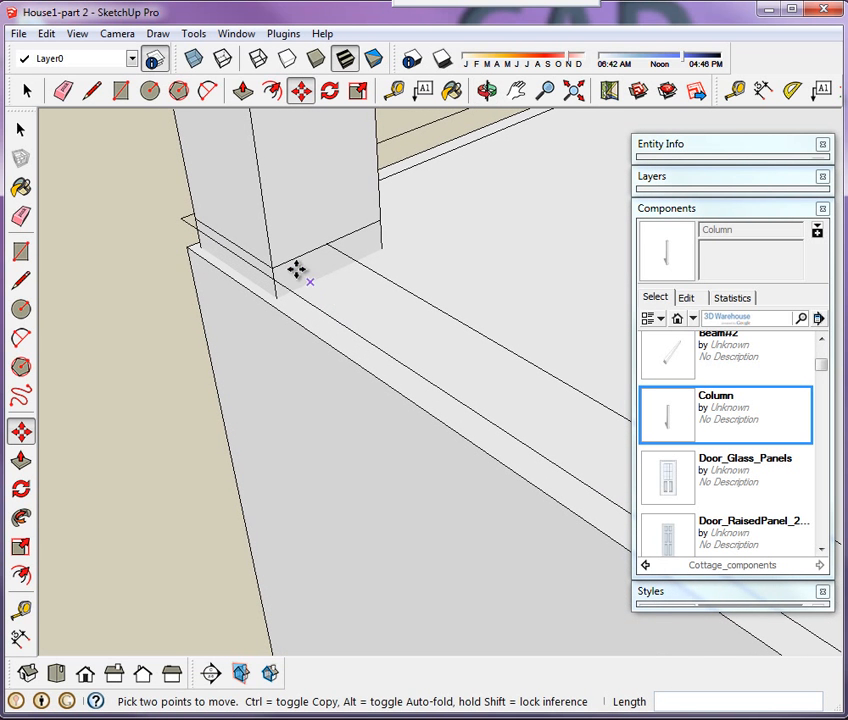
scroll(230, 258, "down", 1)
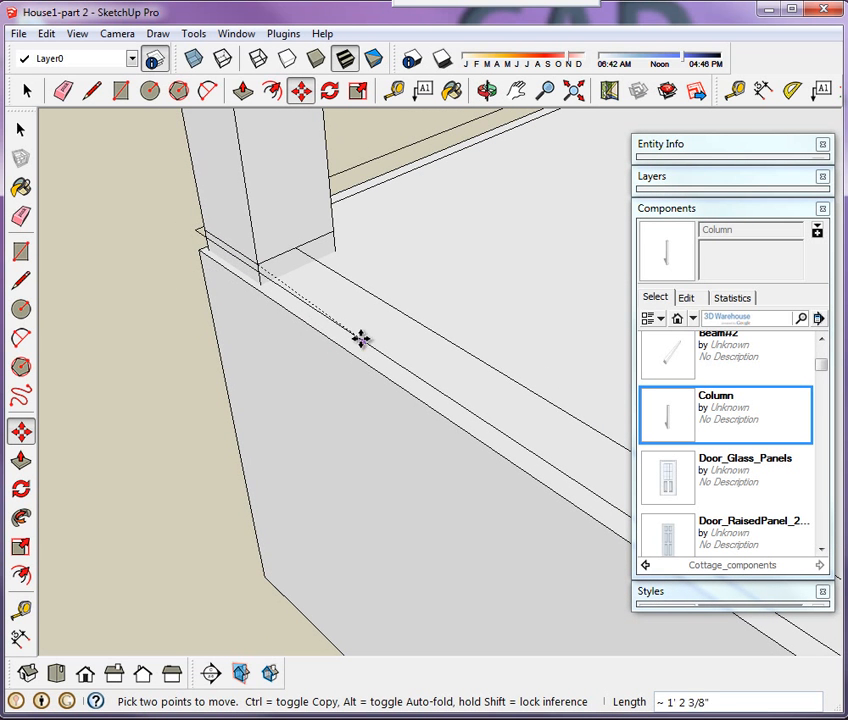
scroll(193, 344, "down", 4)
key("Escape")
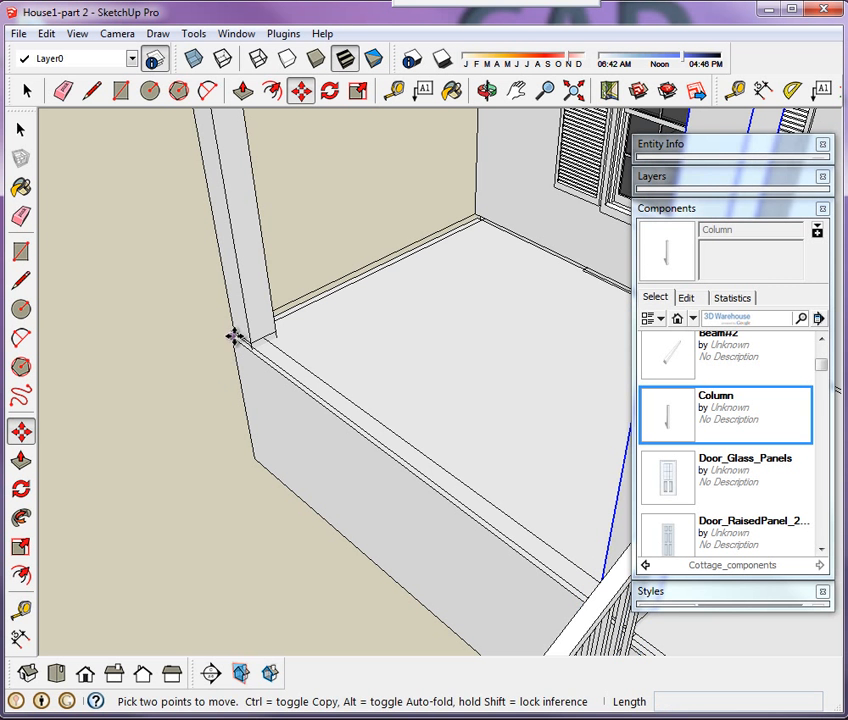
- Copy the corner column about 17' 1 15/16" along the deck's front edge onto the outline on the other side of the stairs
key("space")
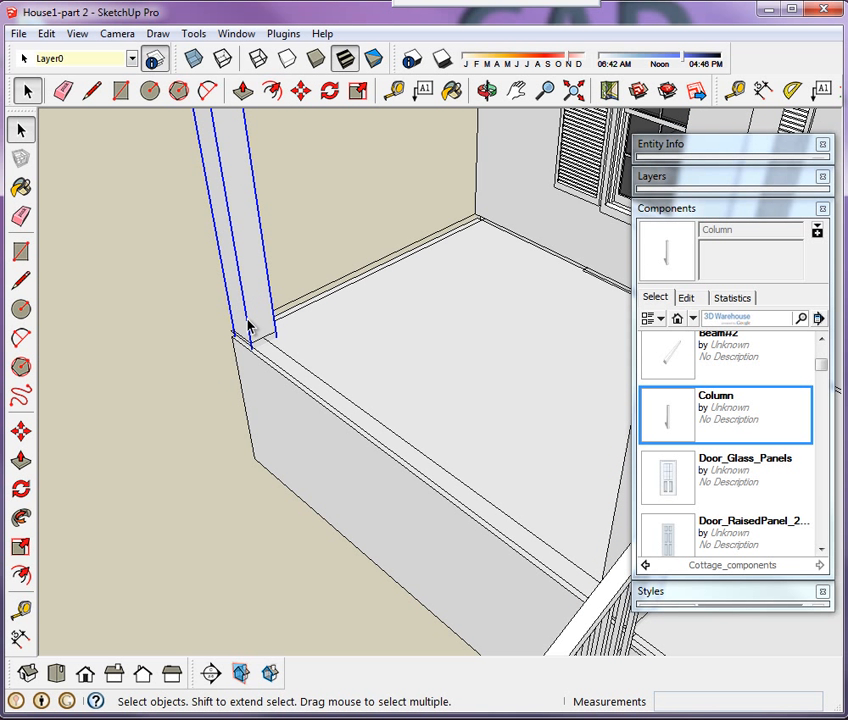
key("m")
scroll(246, 316, "up", 5)
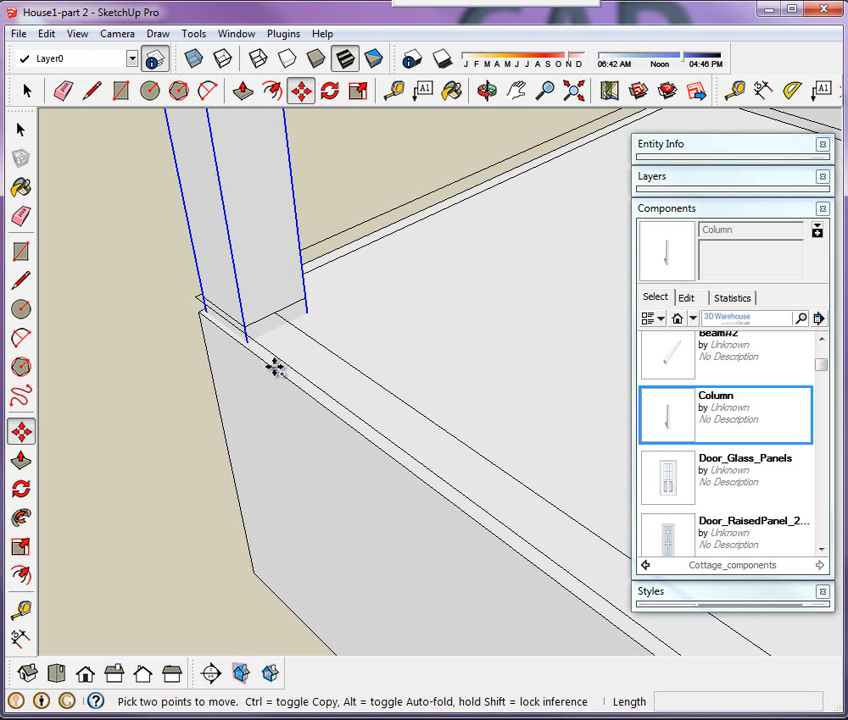
key("ctrl")
left_click(240, 320)
scroll(341, 377, "down", 6)
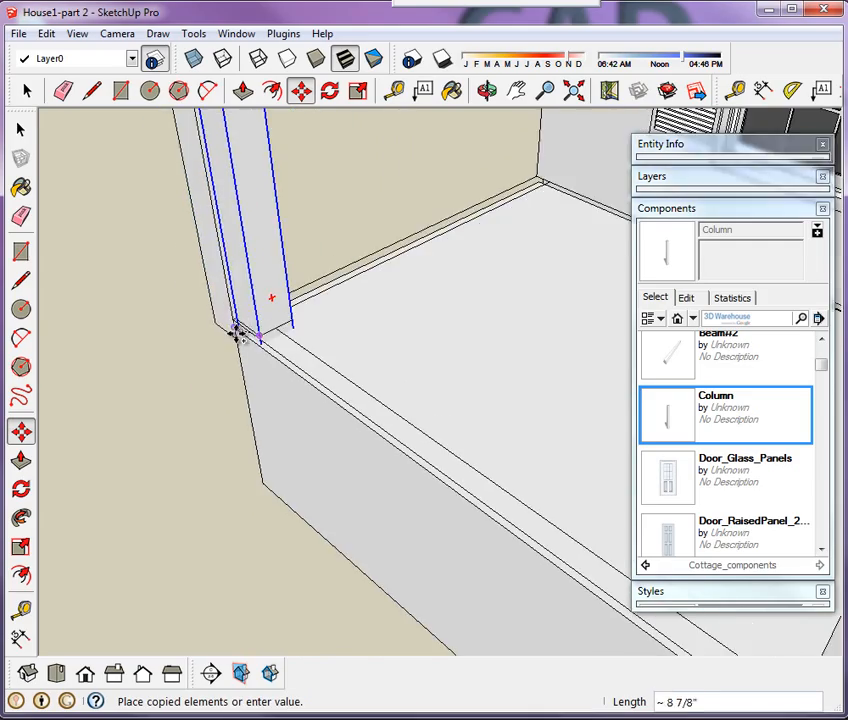
scroll(117, 298, "down", 2)
scroll(488, 532, "up", 7)
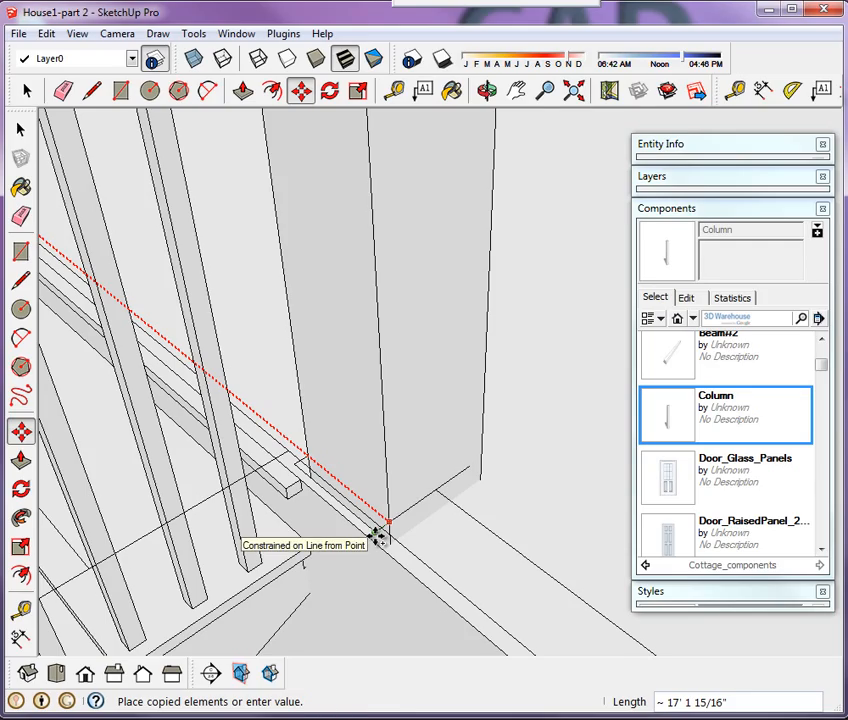
- Copy the new stair-side column about 10' 3 3/8" along the front edge onto the outline at the deck's remaining front corner
middle_click_drag(413, 572, 553, 562)
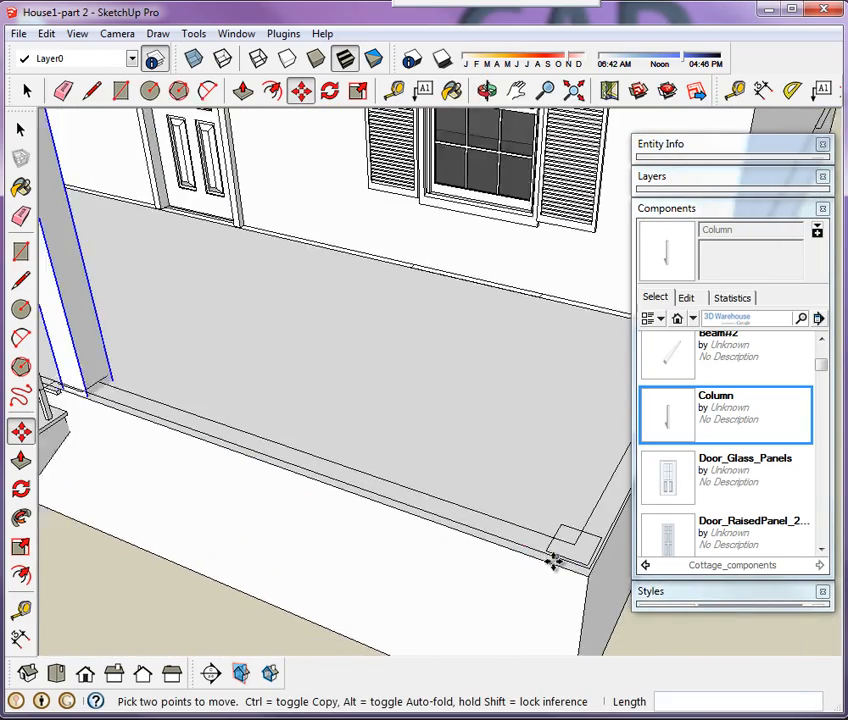
scroll(553, 562, "down", 1)
scroll(147, 407, "up", 3)
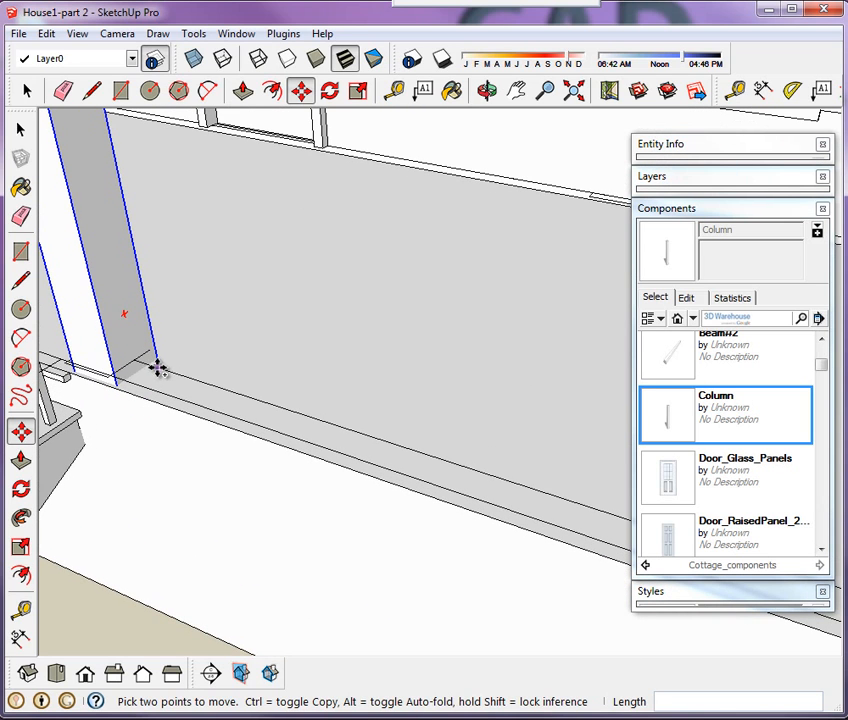
left_click(124, 365)
scroll(150, 389, "down", 3)
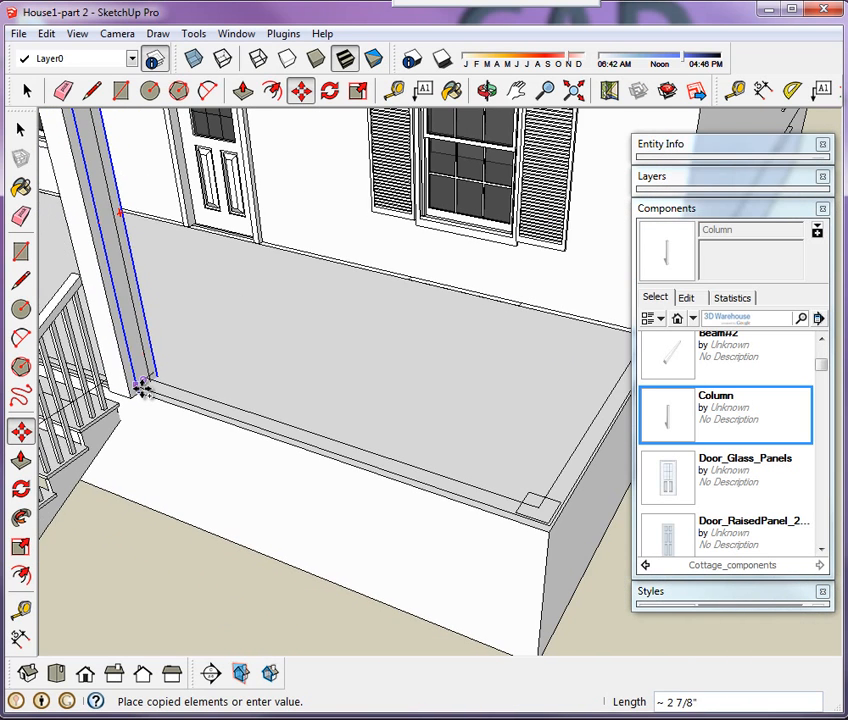
scroll(541, 500, "up", 2)
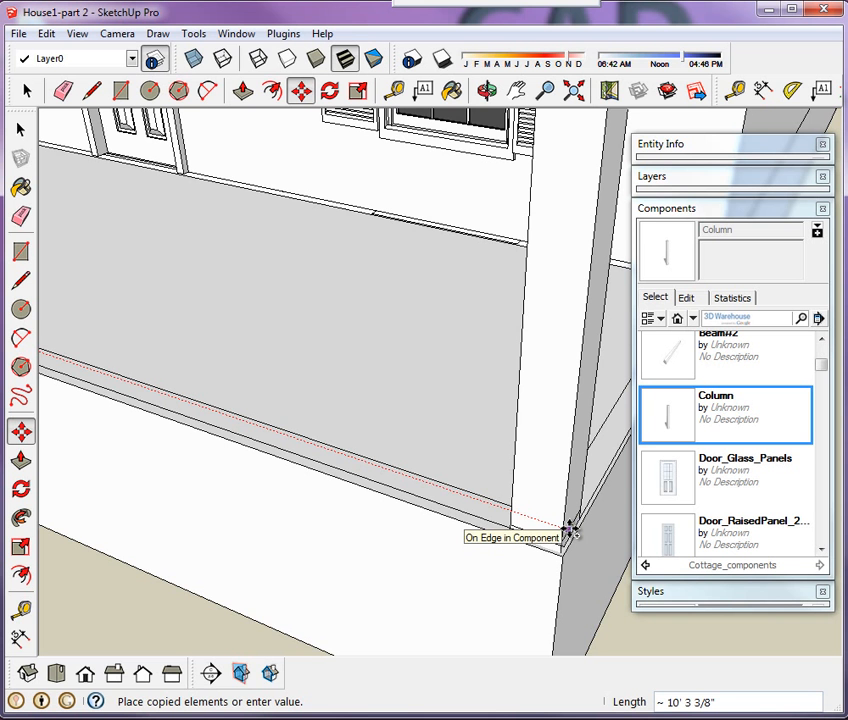
scroll(569, 527, "up", 4)
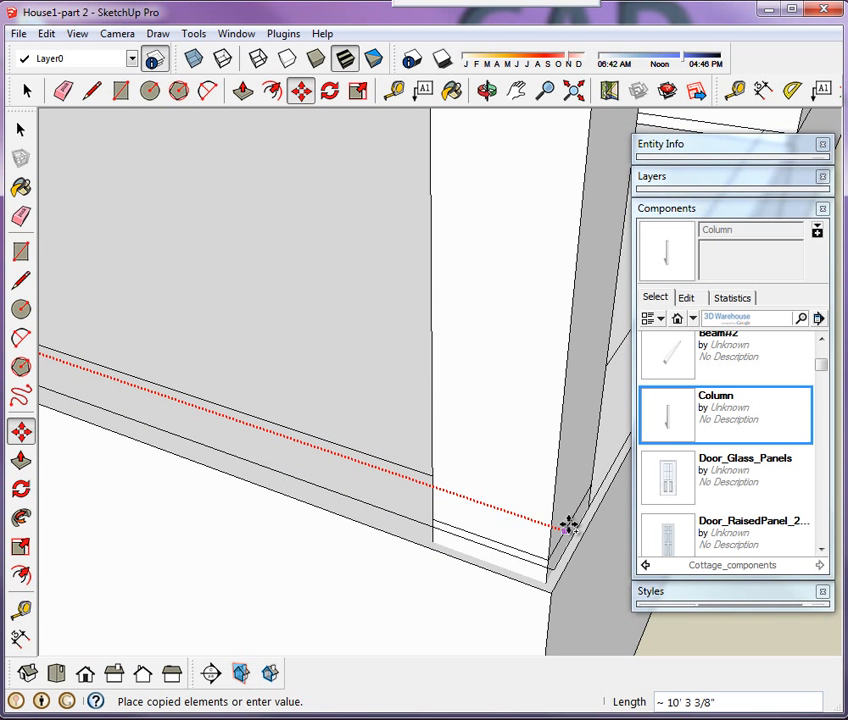
left_click(566, 527)
scroll(564, 526, "down", 5)
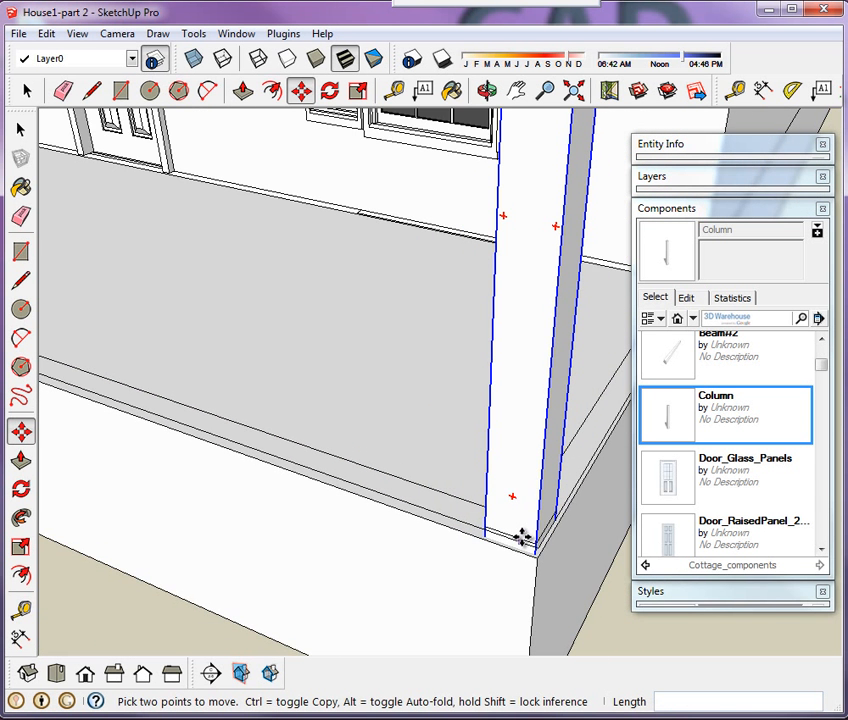
scroll(429, 490, "down", 2)
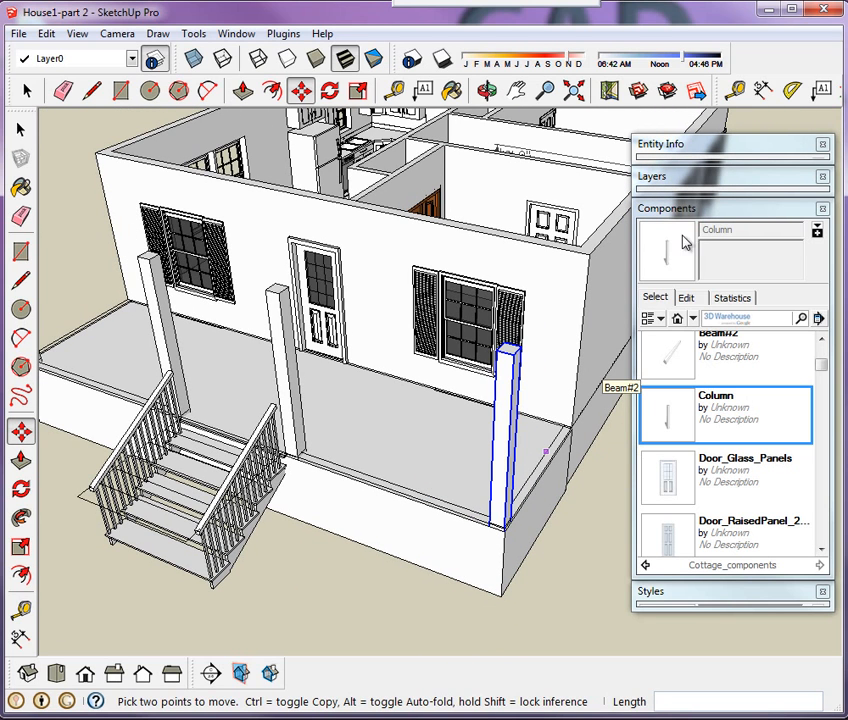
- Hide the $xref layer
left_click(665, 208)
left_click(680, 177)
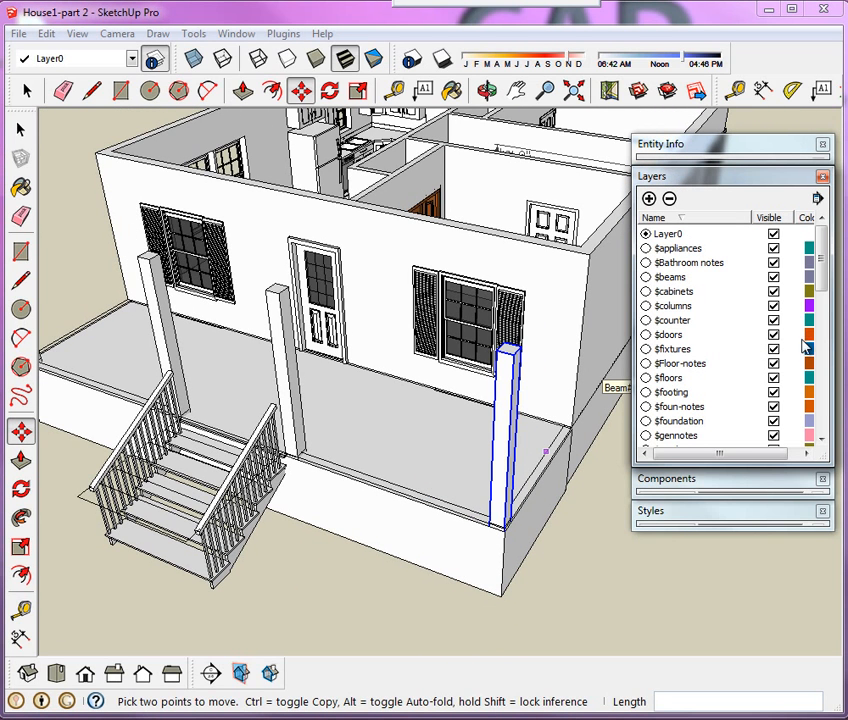
left_click_drag(823, 298, 826, 336)
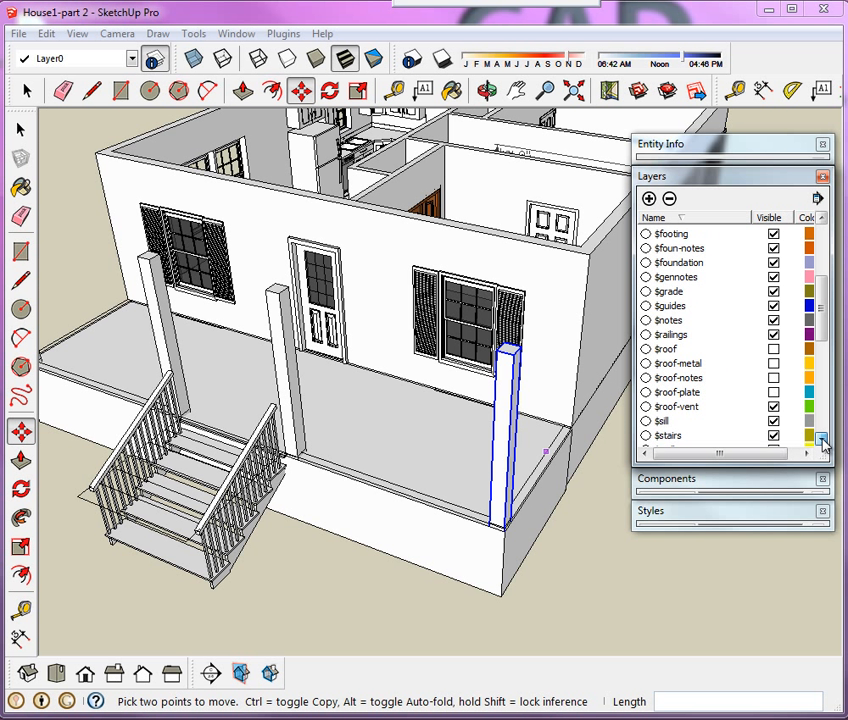
left_click(821, 441)
left_click(821, 441)
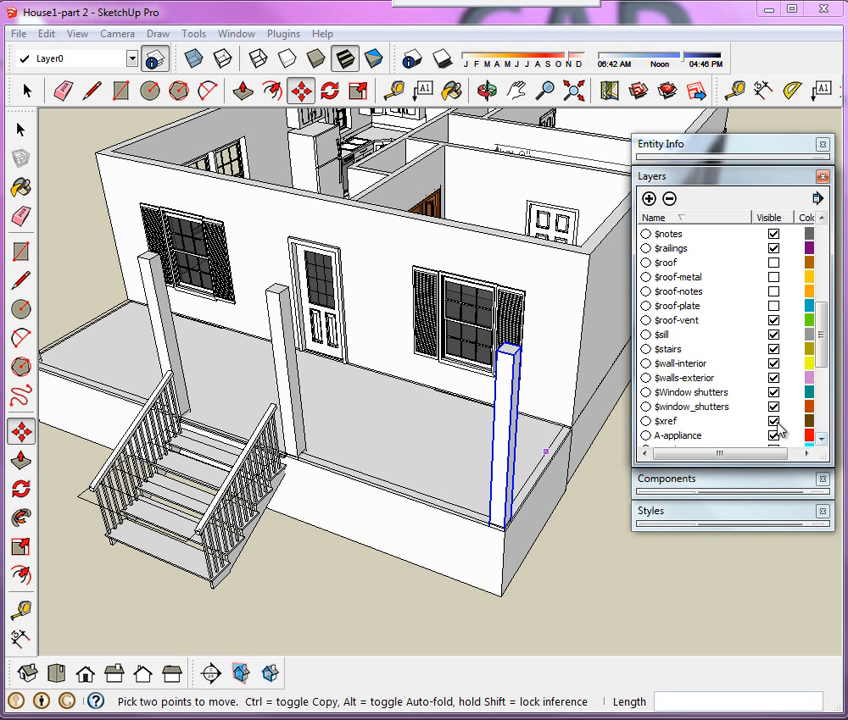
left_click(773, 421)
- Show the $roof layer to examine how the column tops meet the porch roof from several angles, and hide it again
middle_click_drag(640, 555, 497, 479)
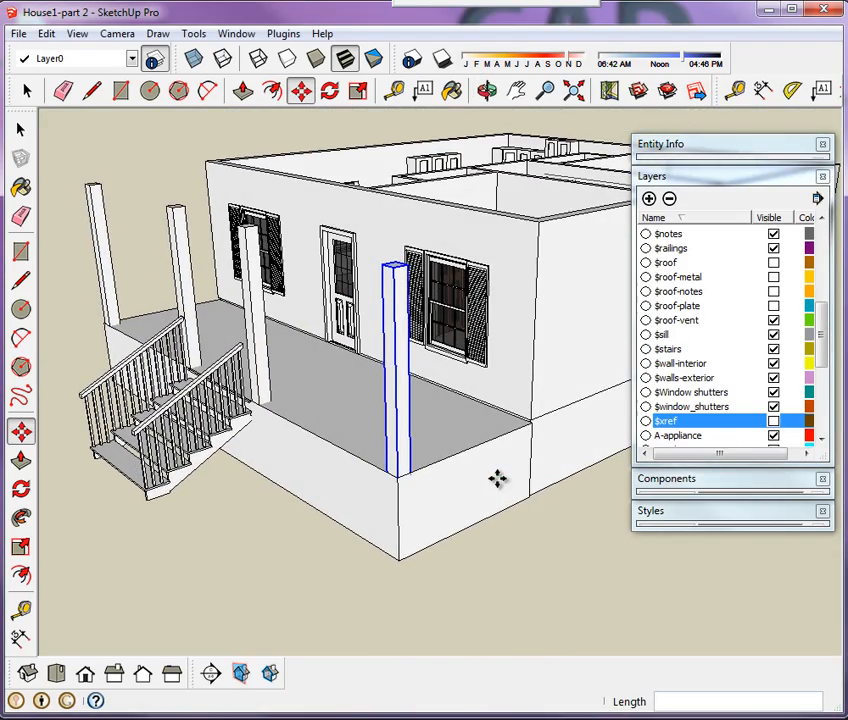
scroll(520, 647, "down", 5)
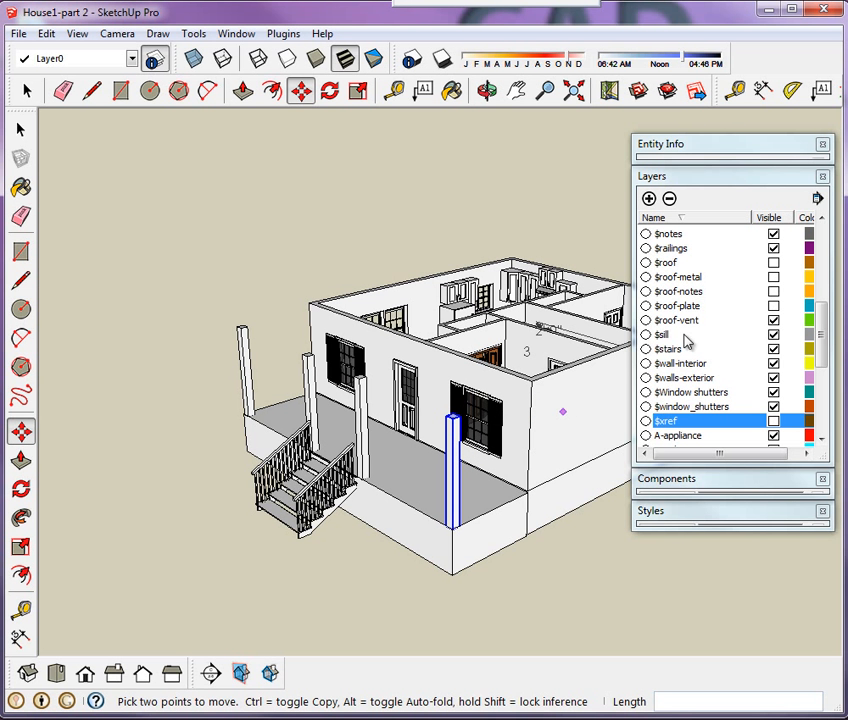
left_click(773, 263)
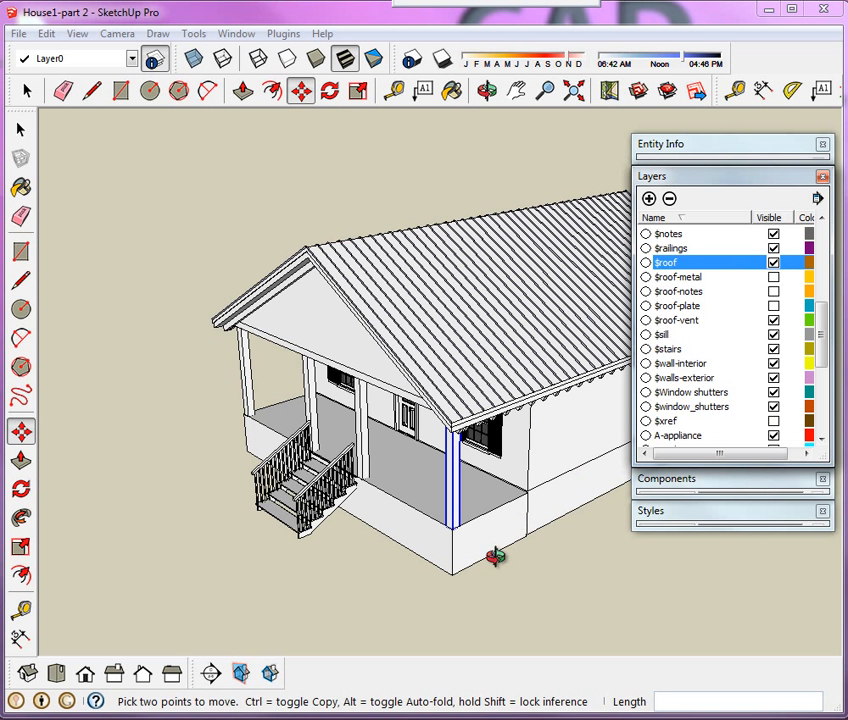
middle_click_drag(495, 557, 501, 287)
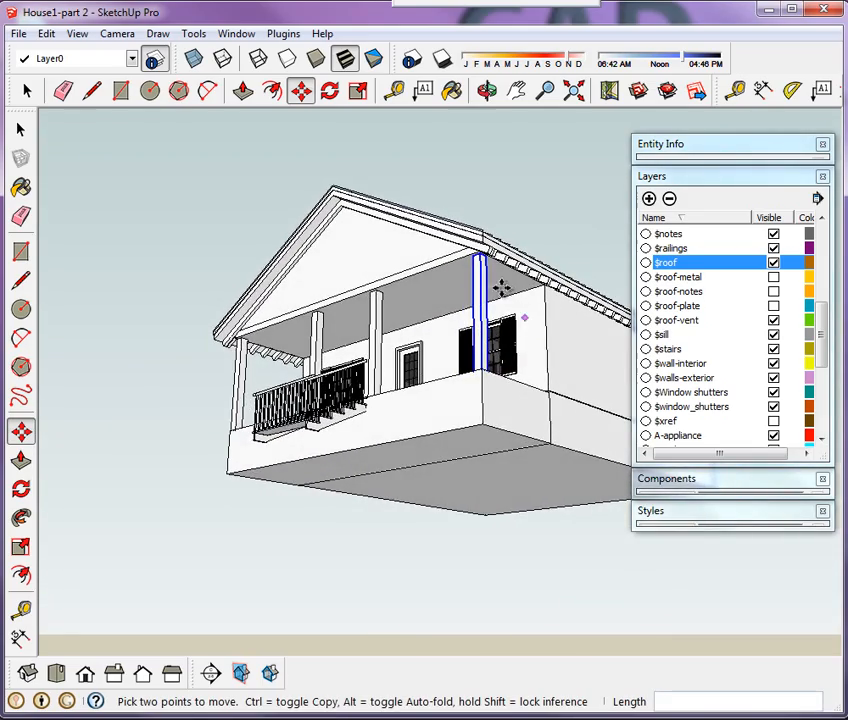
scroll(500, 287, "up", 10)
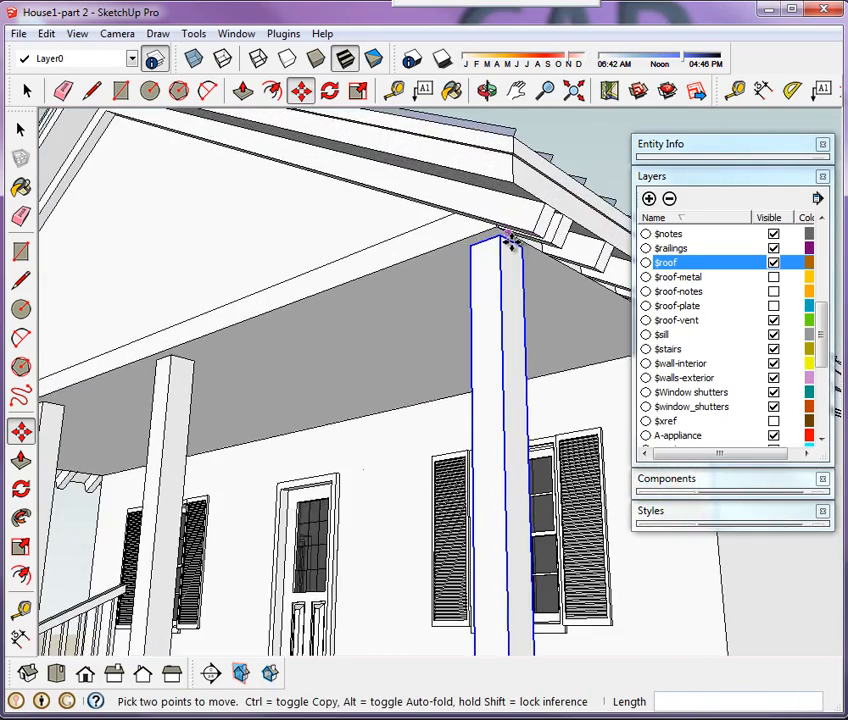
middle_click_drag(510, 240, 170, 335)
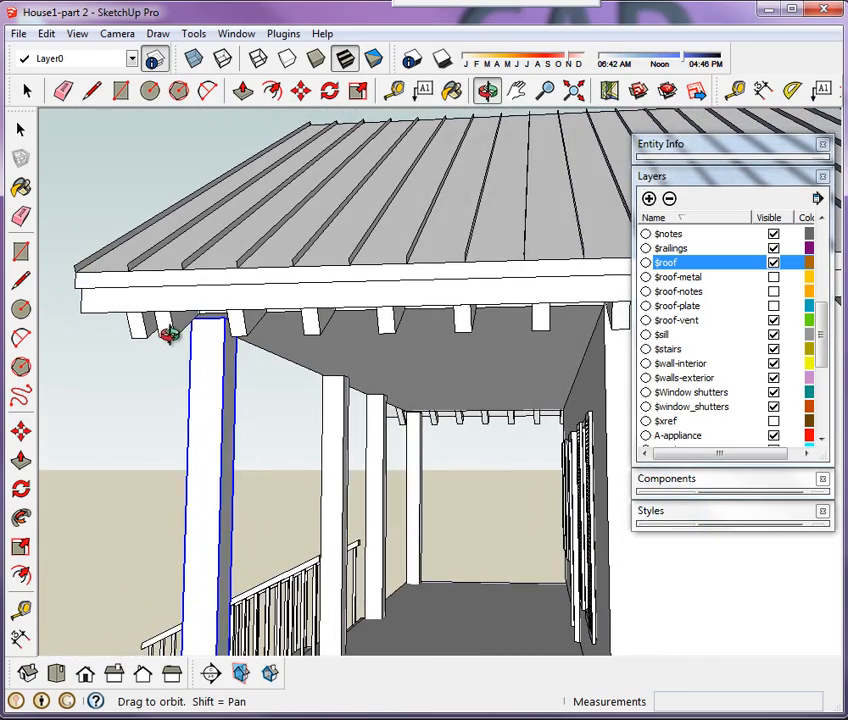
scroll(218, 332, "up", 5)
mouse_move(382, 419)
middle_mouse_down()
mouse_move(399, 437)
mouse_move(398, 417)
middle_mouse_up()
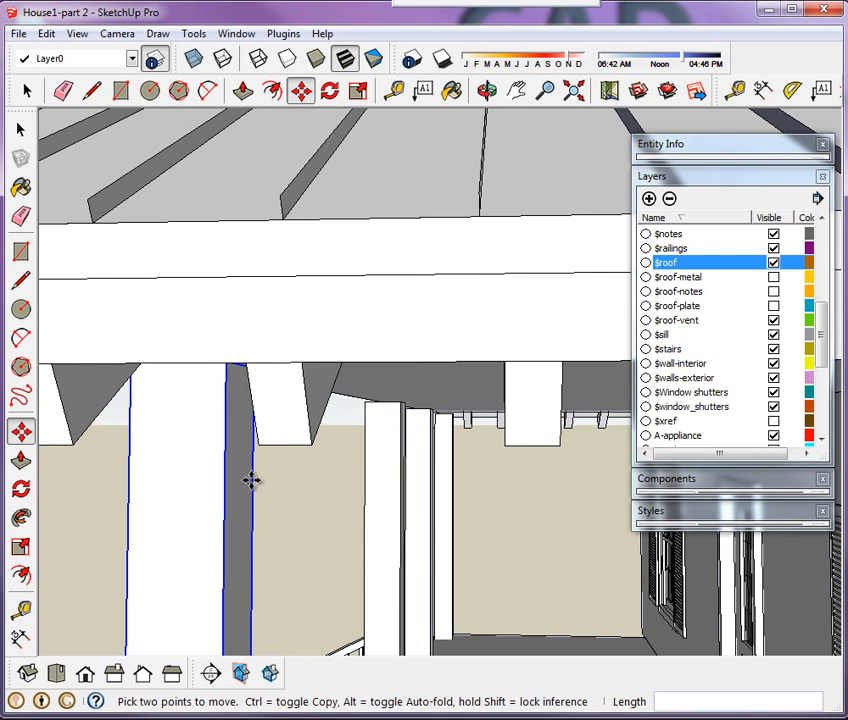
middle_click_drag(251, 481, 508, 270)
scroll(508, 270, "up", 2)
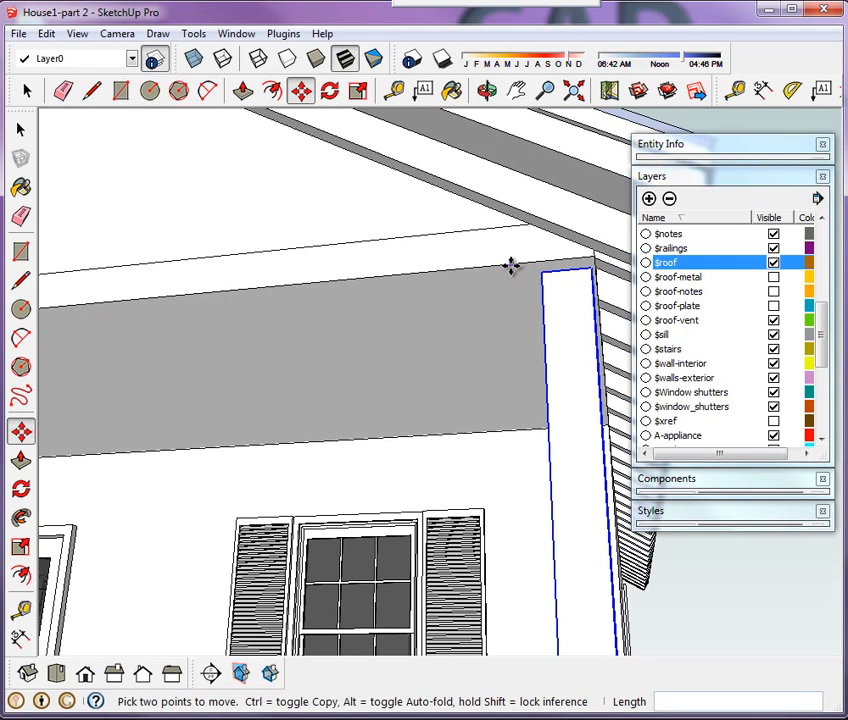
scroll(520, 415, "down", 8)
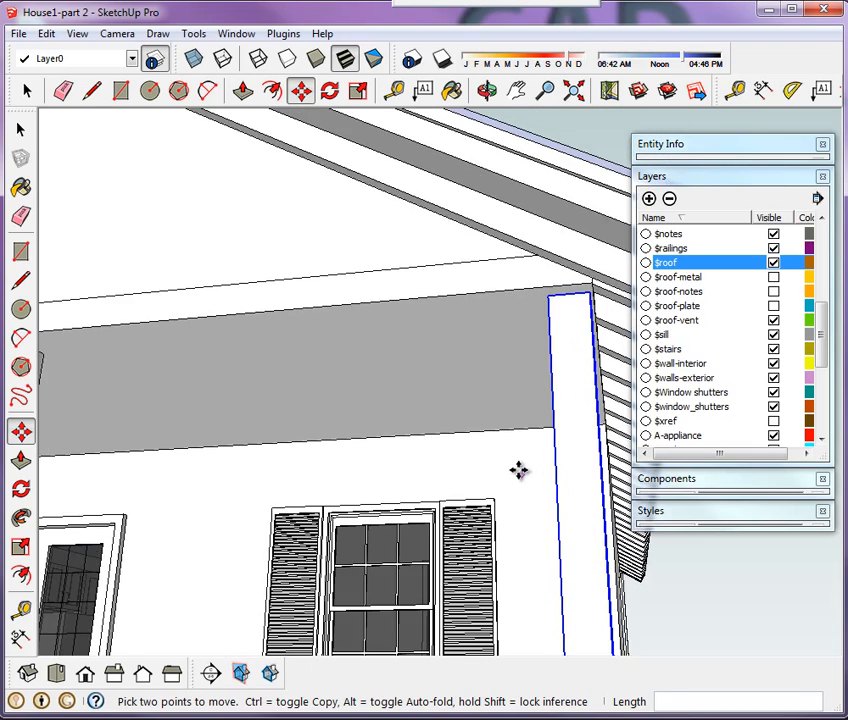
middle_click_drag(450, 378, 420, 440)
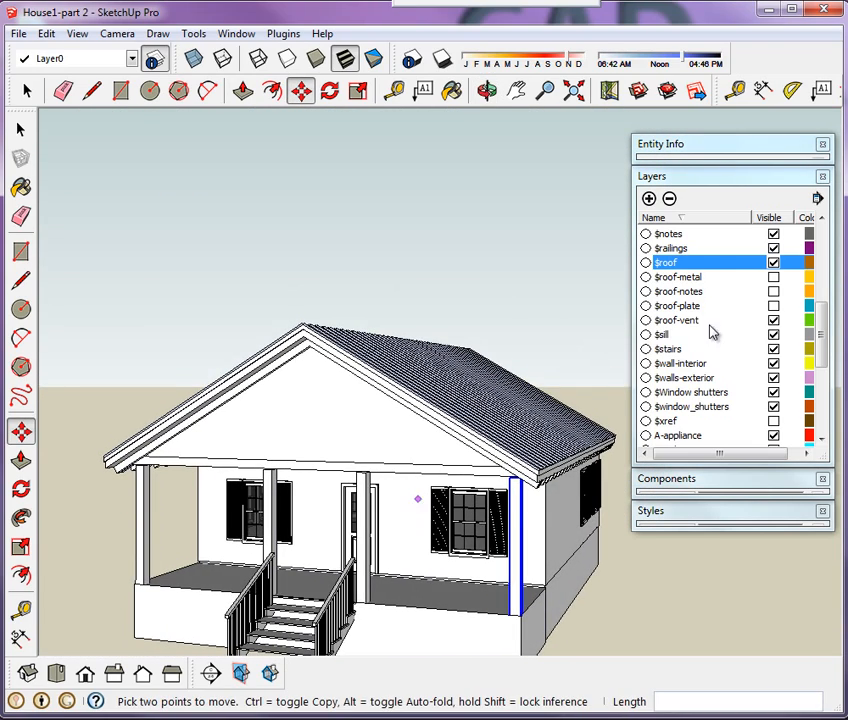
left_click(774, 263)
middle_click_drag(608, 403, 720, 346)
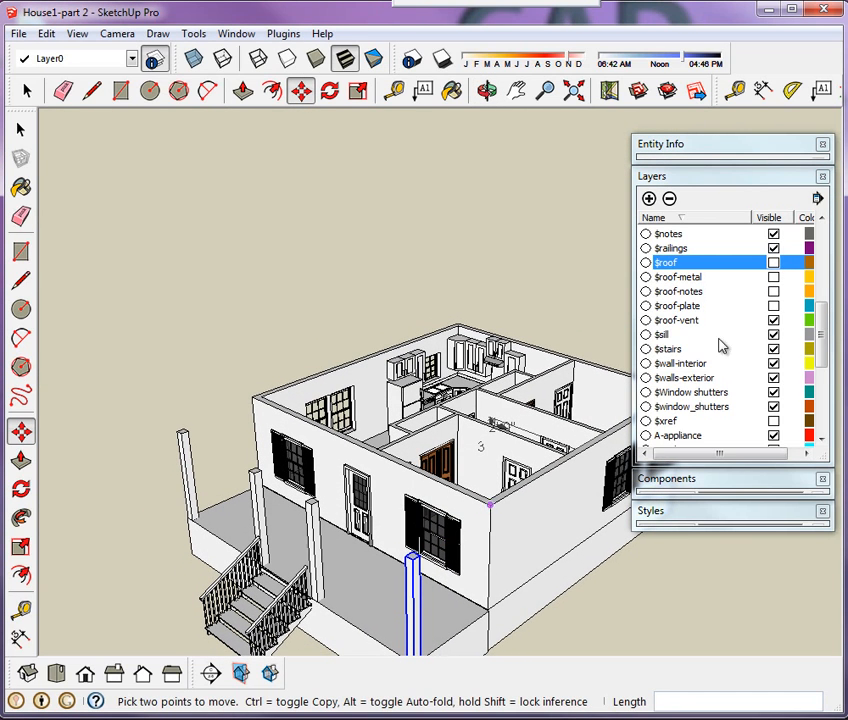
- Insert the Beam and Beam#2 components from the Cottage_components collection in the empty space beside the porch
left_click_drag(830, 347, 815, 257)
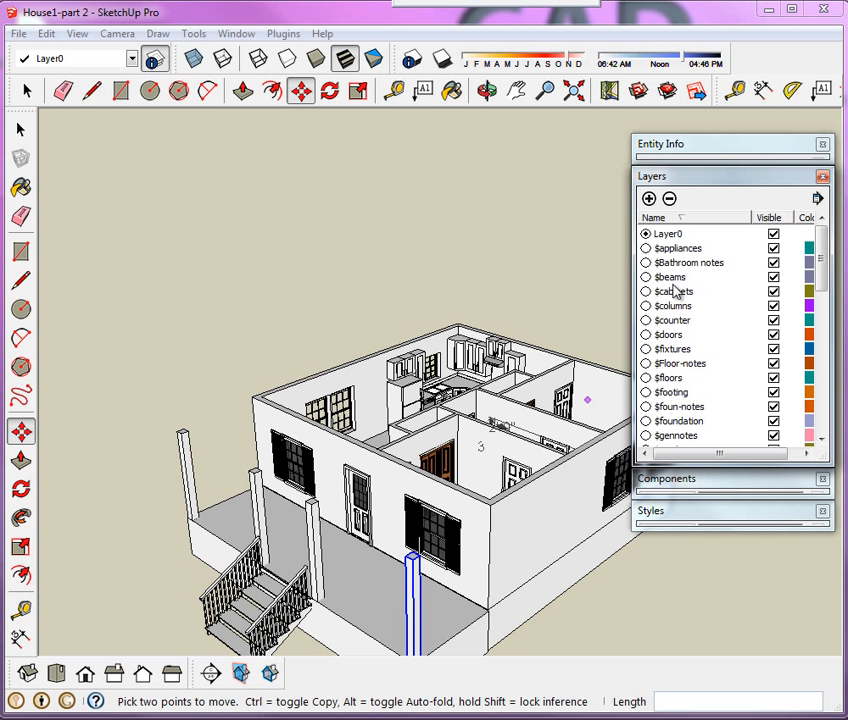
left_click(697, 180)
left_click(714, 210)
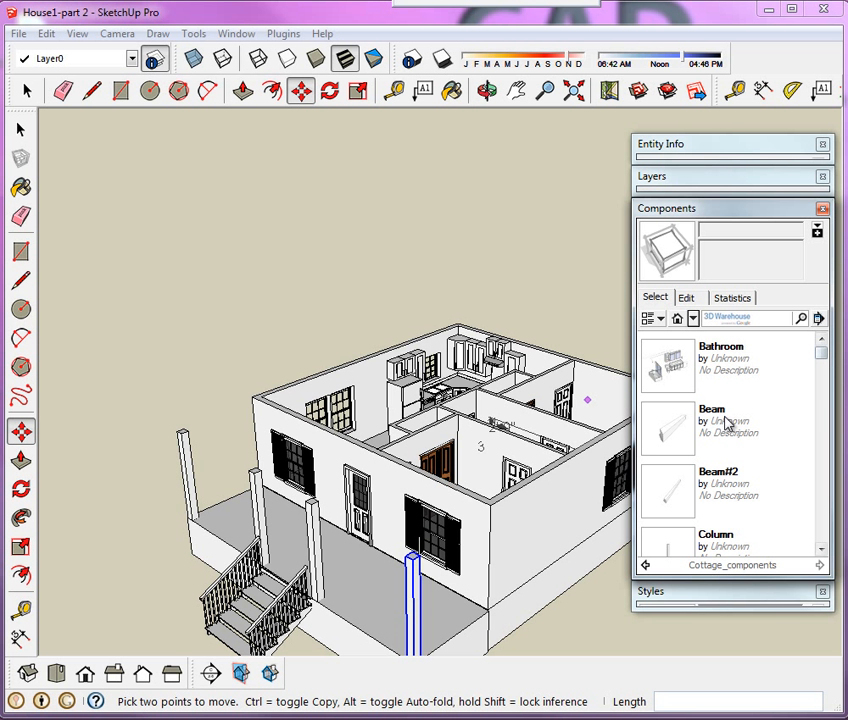
left_click(665, 425)
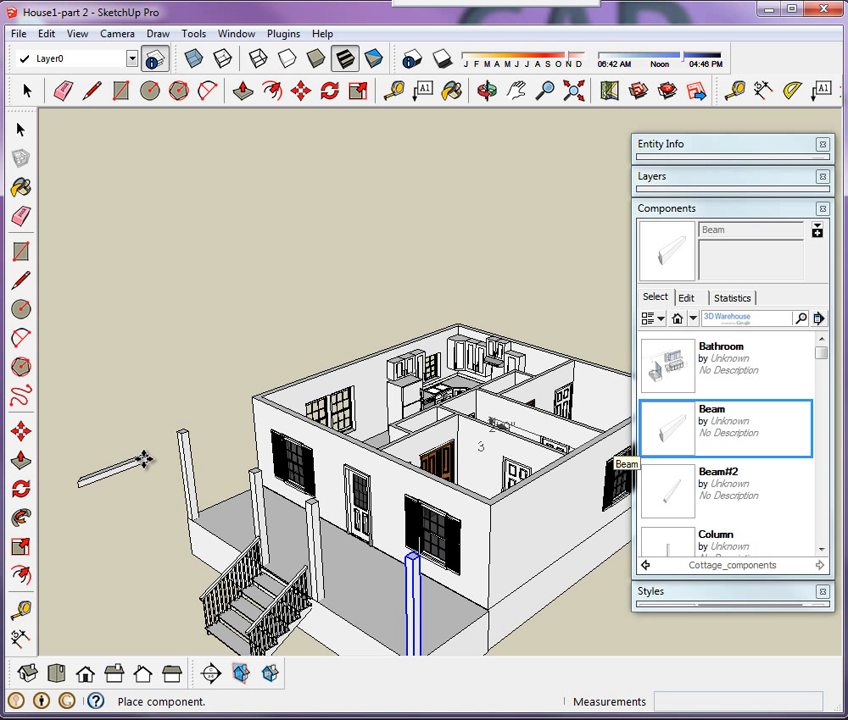
left_click(148, 428)
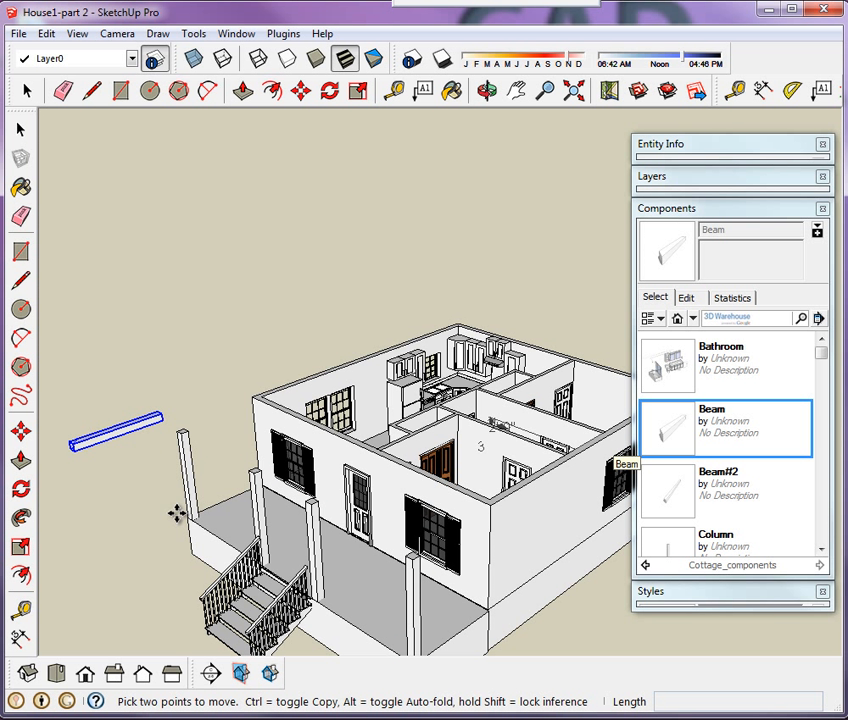
left_click(683, 503)
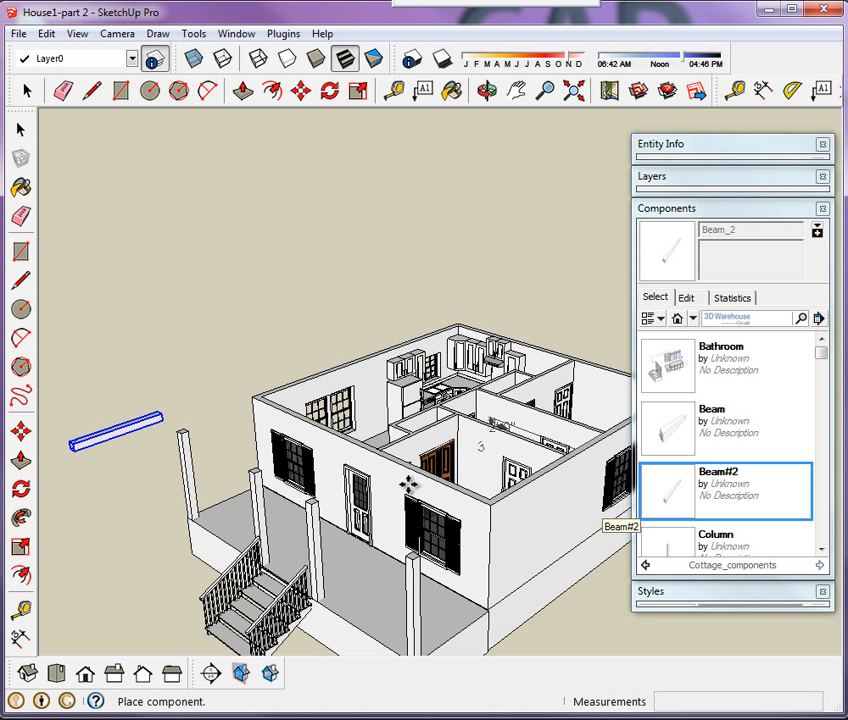
left_click(147, 442)
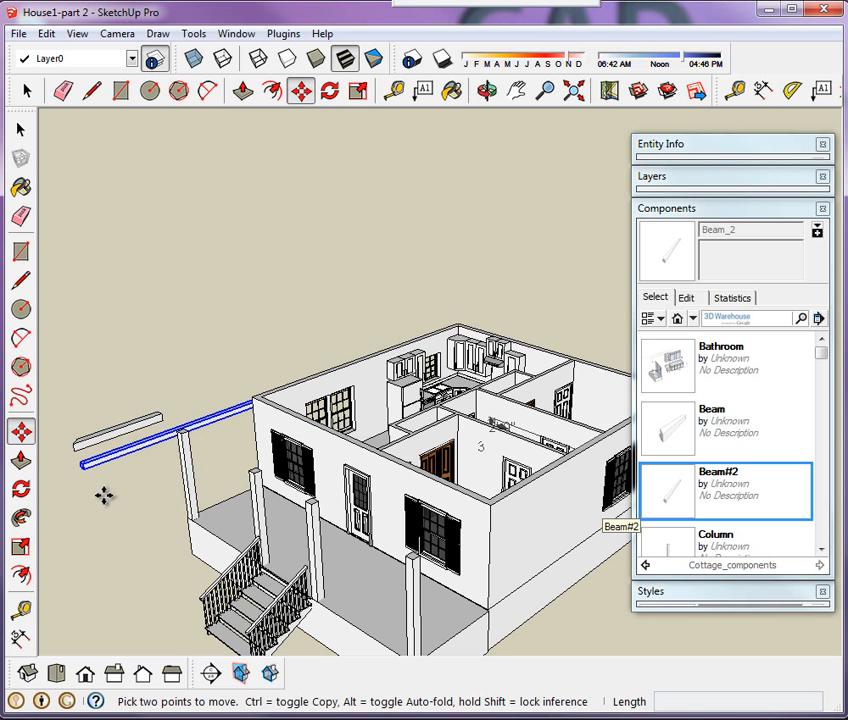
- Select the four porch columns together and assign them to the $columns layer
scroll(327, 418, "down", 2)
scroll(258, 570, "up", 3)
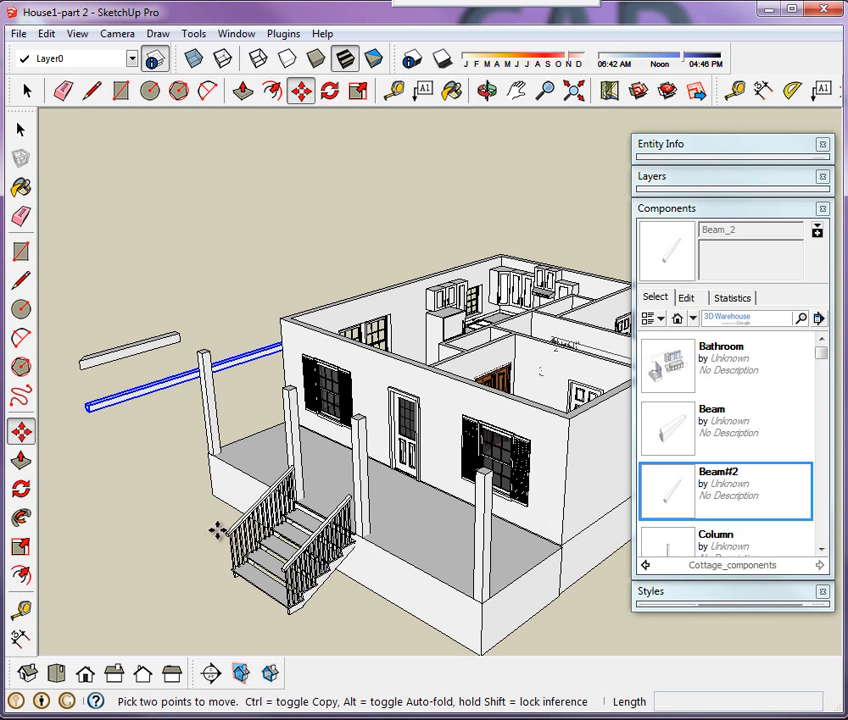
key("space")
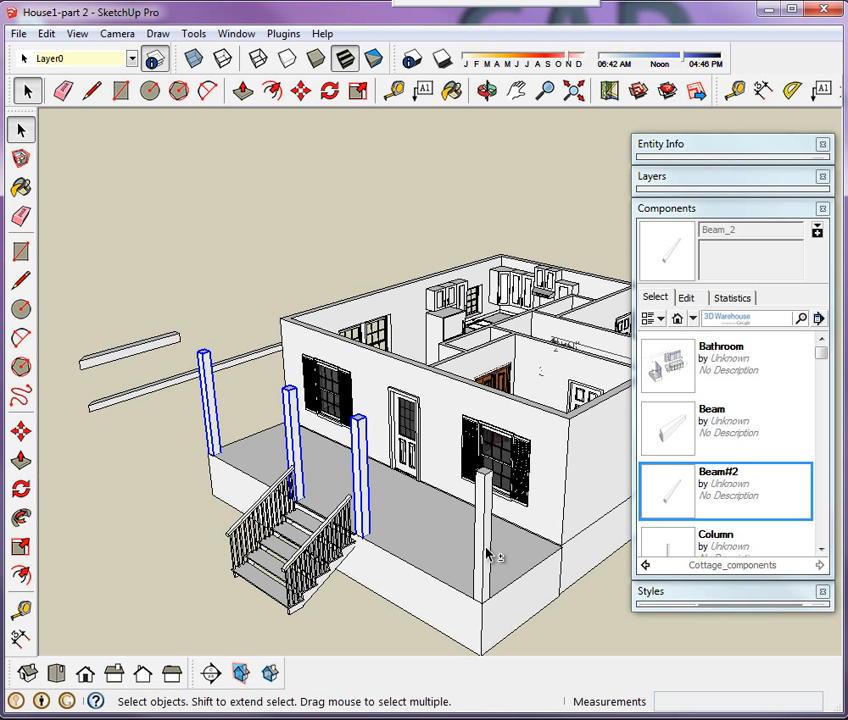
left_click(686, 155)
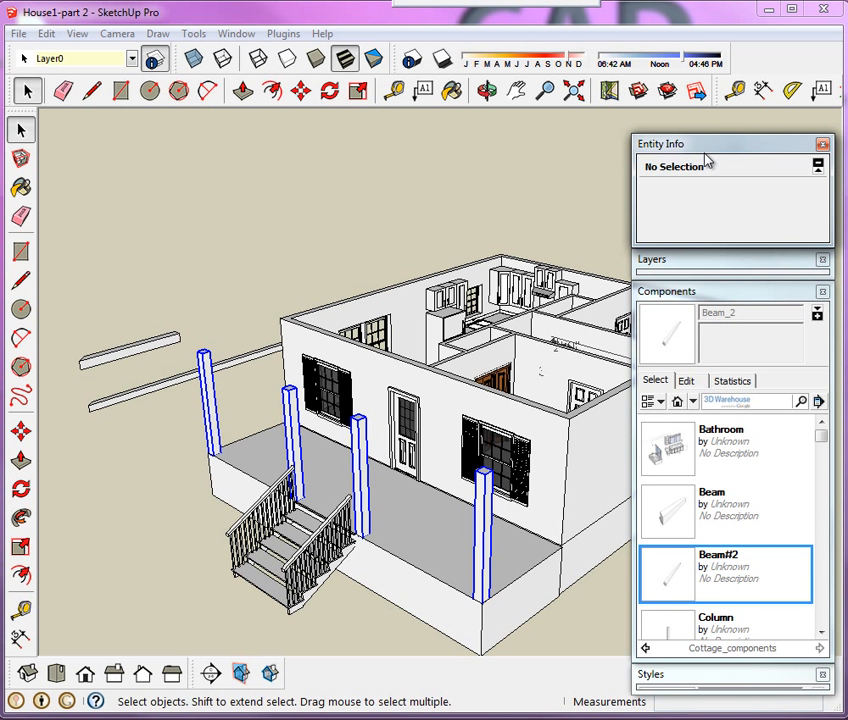
left_click(811, 193)
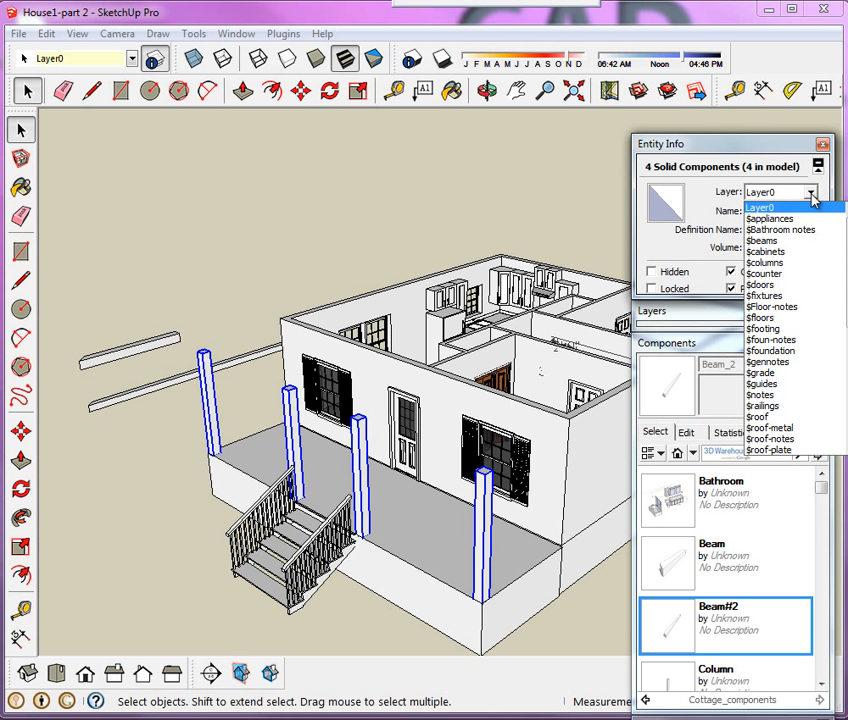
left_click(818, 265)
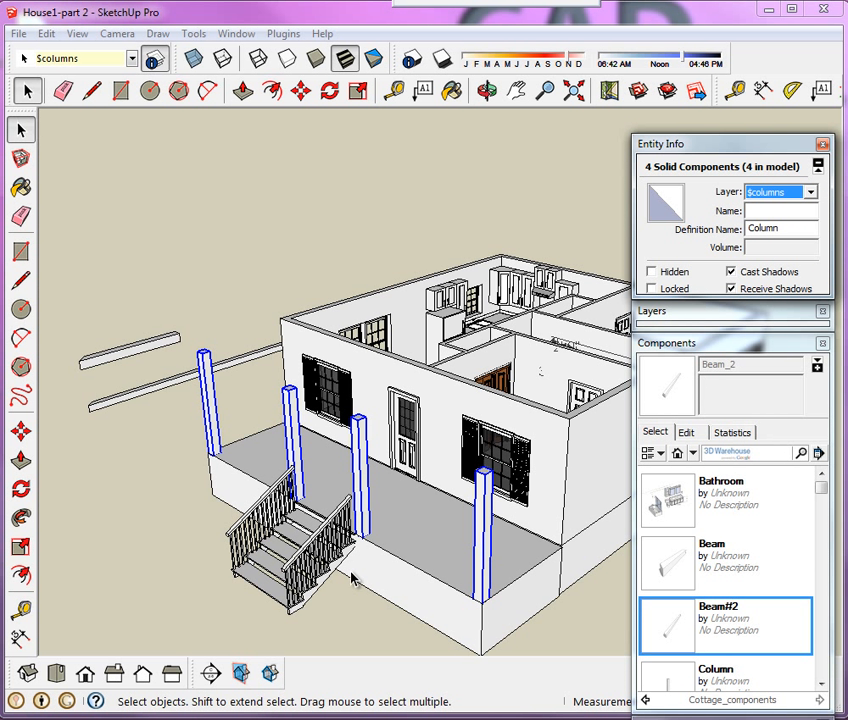
- Assign the front stairs component to the $stairs layer and clear the selection
left_click(258, 577)
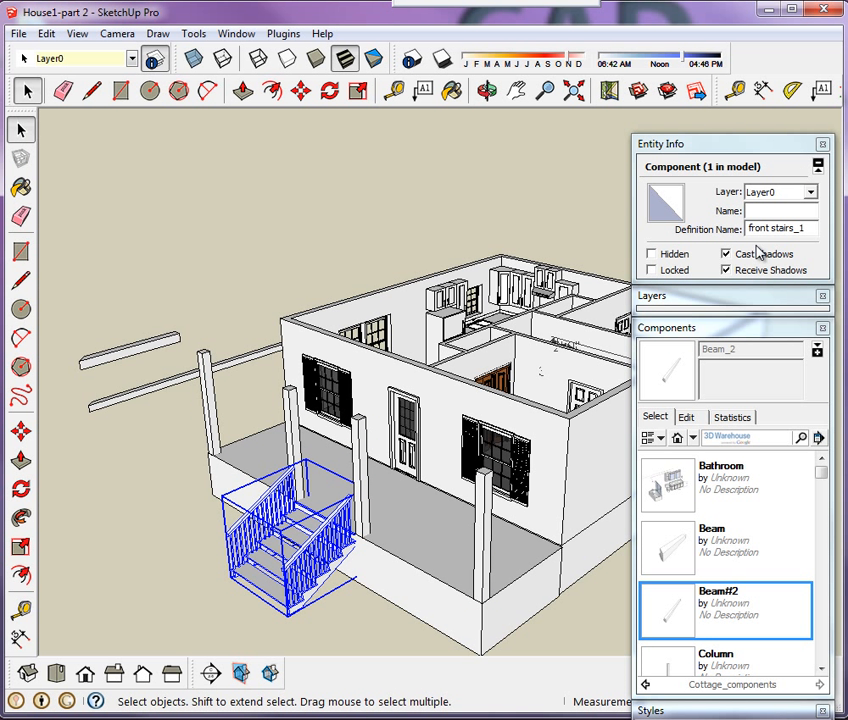
left_click(813, 195)
scroll(808, 368, "down", 4)
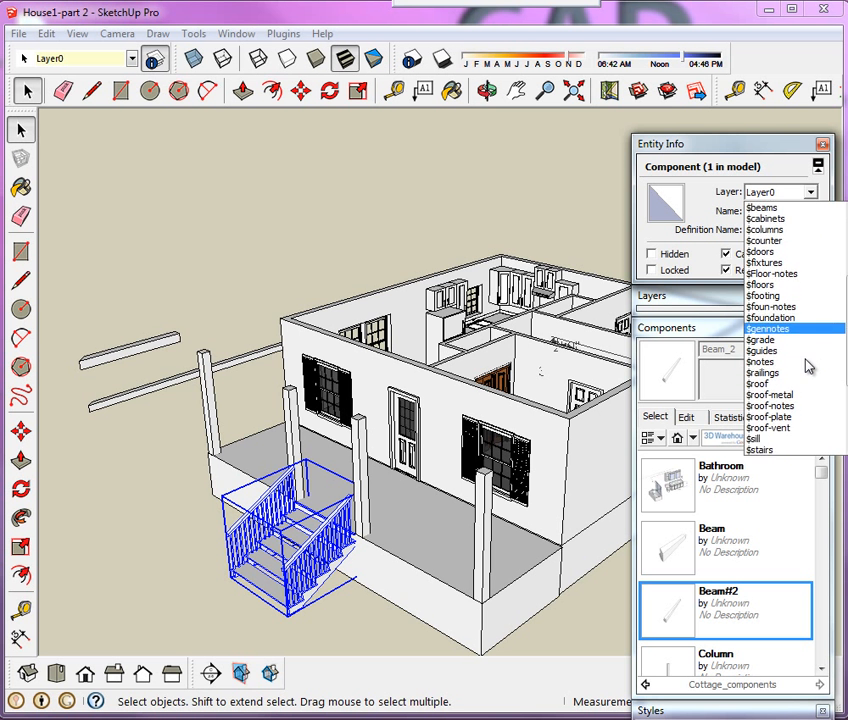
left_click(806, 352)
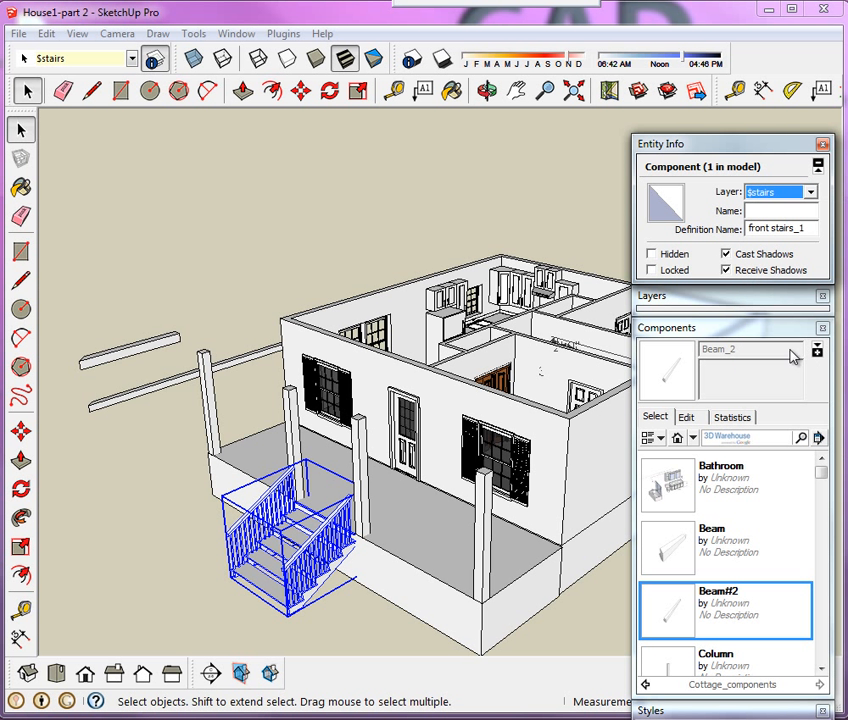
left_click(267, 279)
- Select both the long and the short beam beside the porch and assign them to the $beams layer
left_click(120, 403)
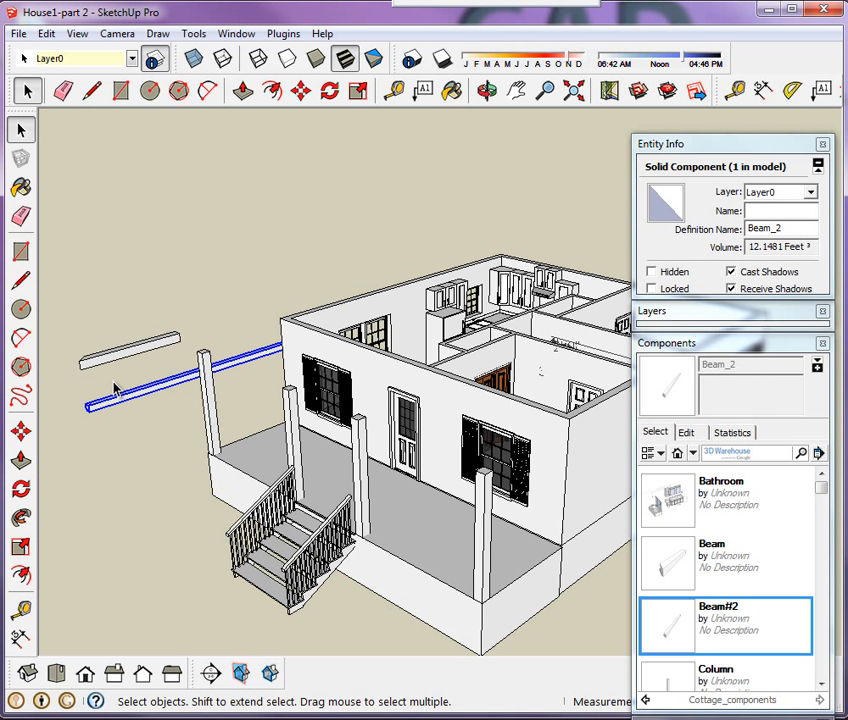
left_click(116, 358, "shift")
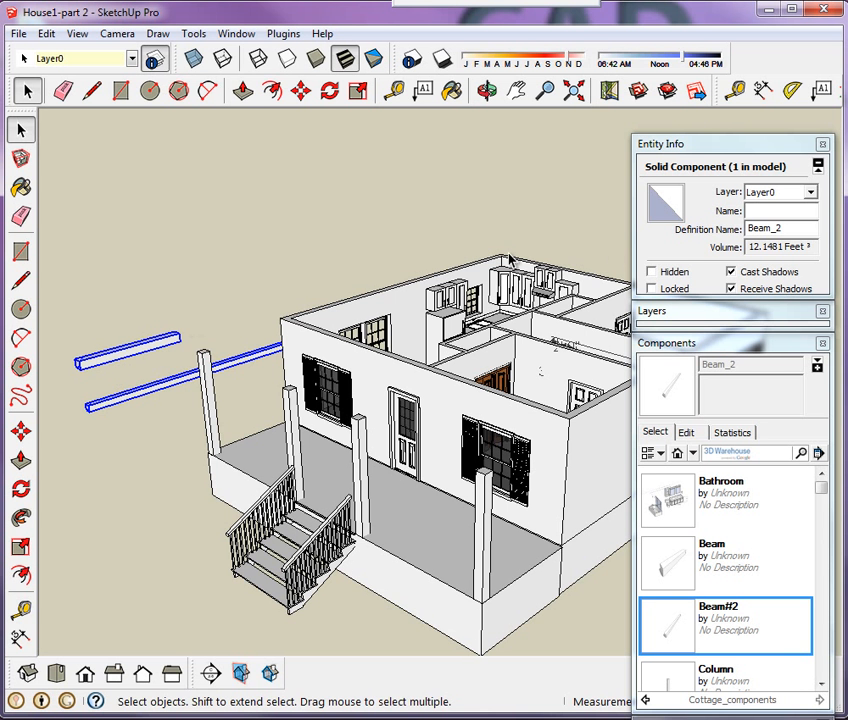
left_click(813, 193)
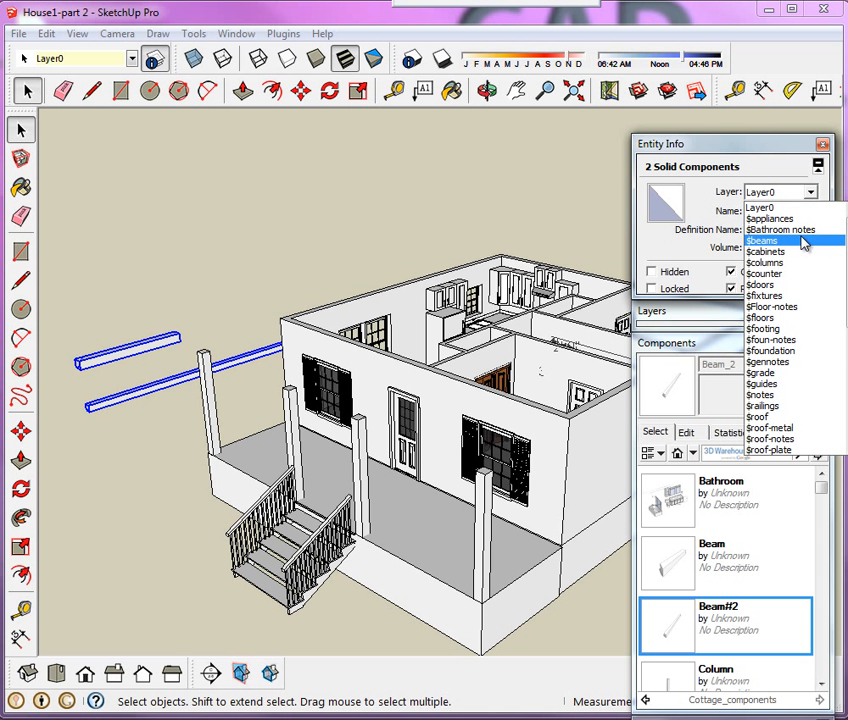
left_click(802, 241)
left_click(123, 428)
- Rotate the long Beam_2 component horizontally until it runs parallel to the front edge of the porch
scroll(100, 415, "up", 3)
middle_click_drag(100, 415, 165, 345)
left_click(124, 293)
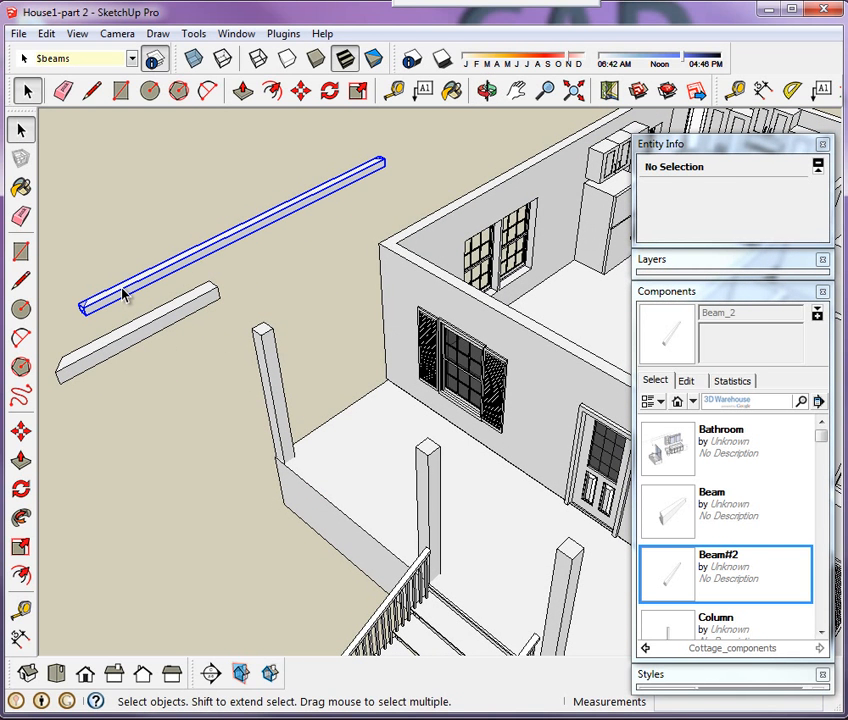
left_click(20, 432)
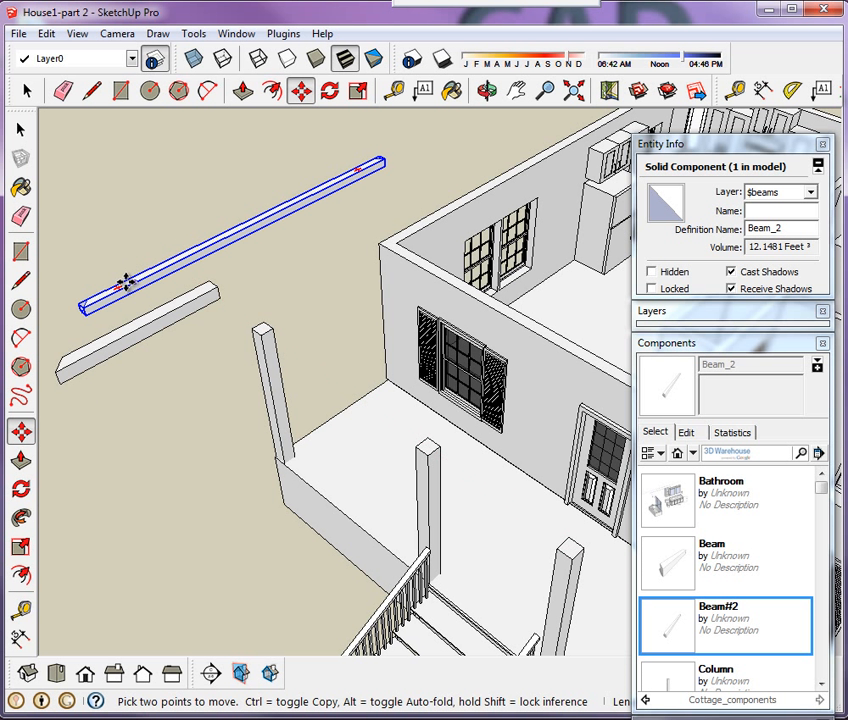
mouse_move(117, 287)
left_click_drag(117, 283, 210, 202)
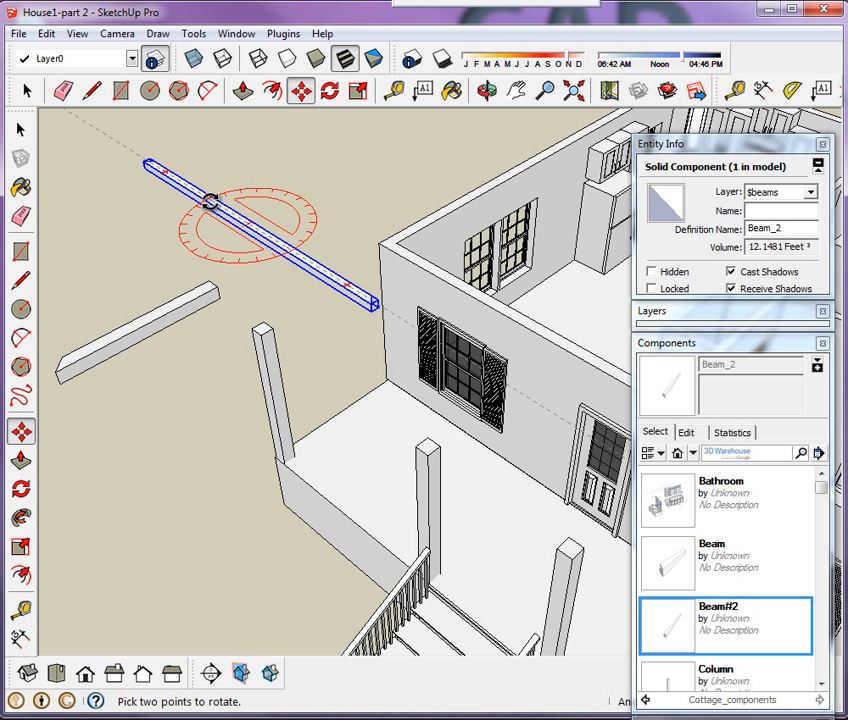
left_click(210, 202)
- Move the long beam by its lower end corner onto the outer top corner of the porch's end column, spanning all four columns
scroll(152, 174, "up", 3)
scroll(282, 333, "down", 2)
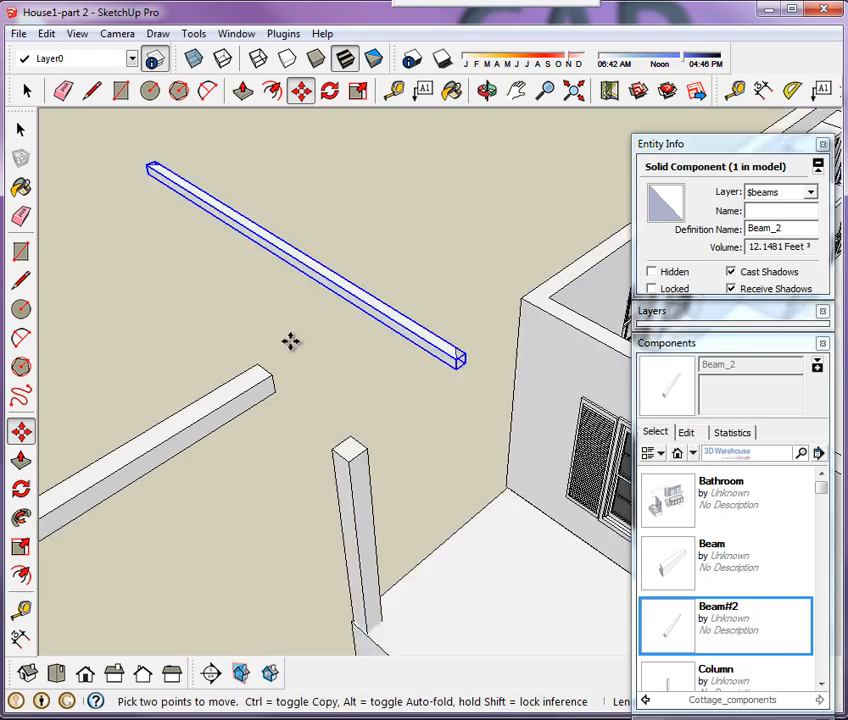
scroll(436, 355, "up", 2)
scroll(441, 342, "up", 2)
left_click(428, 348)
scroll(174, 268, "down", 6)
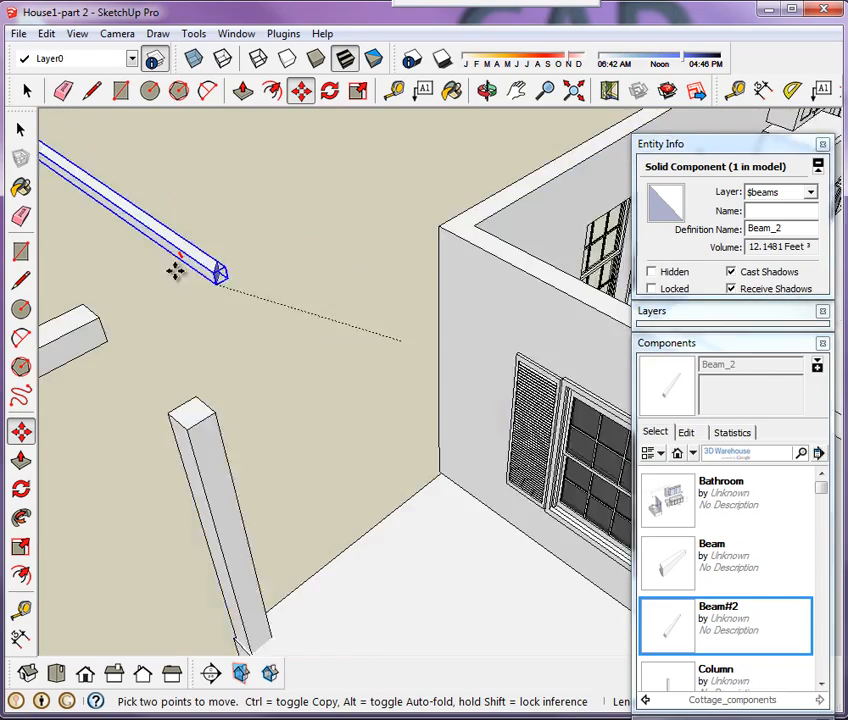
scroll(371, 425, "up", 6)
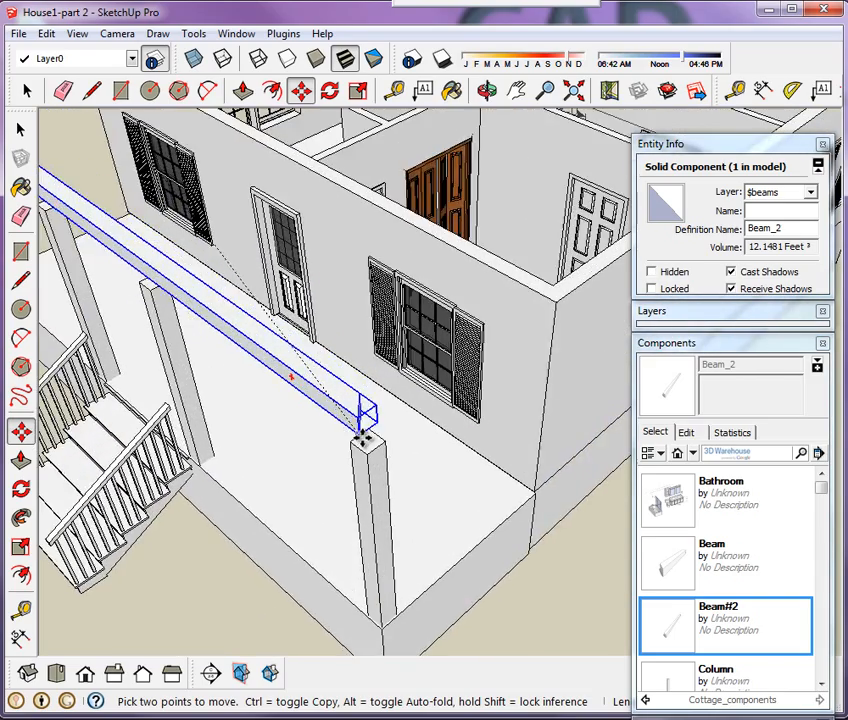
left_click(366, 469)
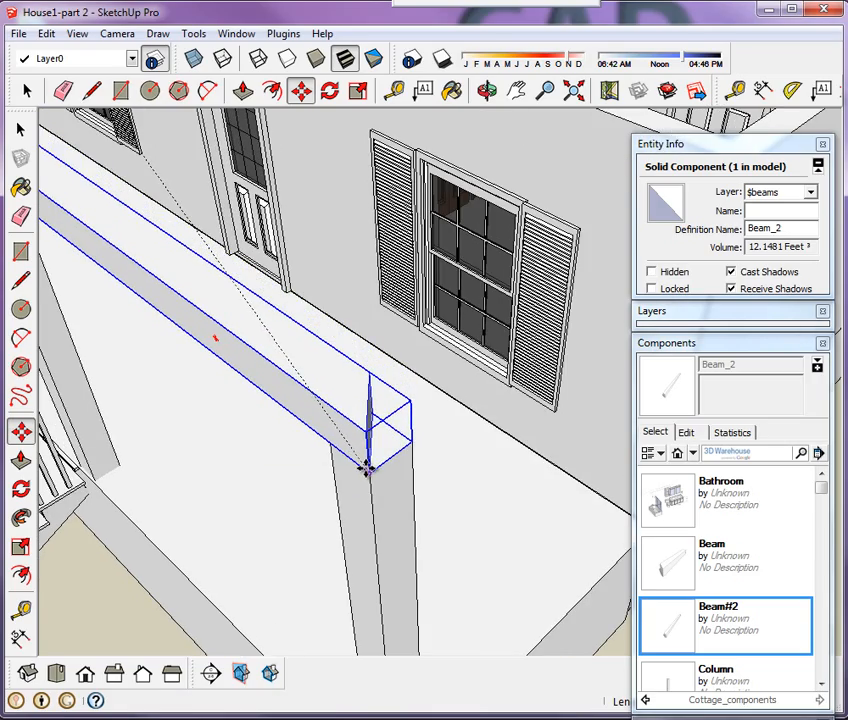
- Move the short beam by its lower mitred corner onto the long beam's end corner above the end column, running back to the house wall
scroll(583, 513, "down", 6)
middle_click_drag(248, 380, 745, 365)
middle_click_drag(346, 447, 479, 417)
scroll(443, 566, "up", 3)
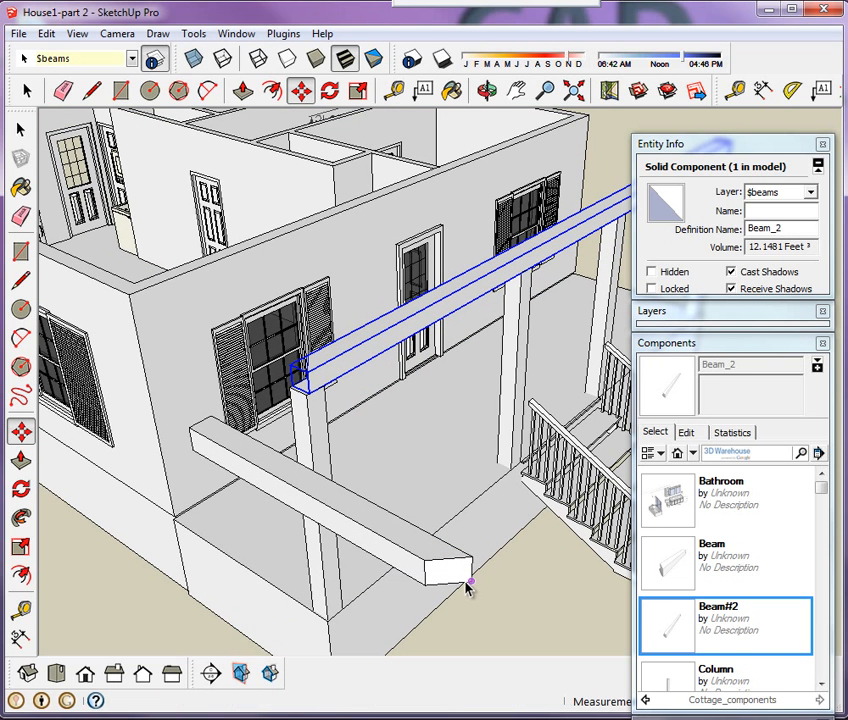
key("space")
left_click(461, 579)
key("m")
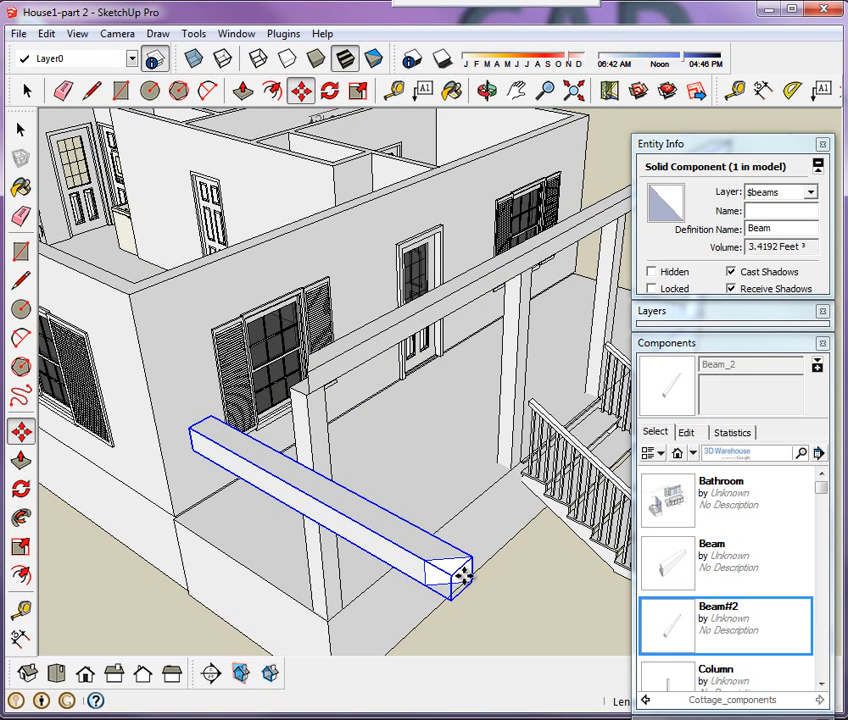
left_click(473, 578)
scroll(473, 578, "down", 3)
scroll(270, 535, "down", 2)
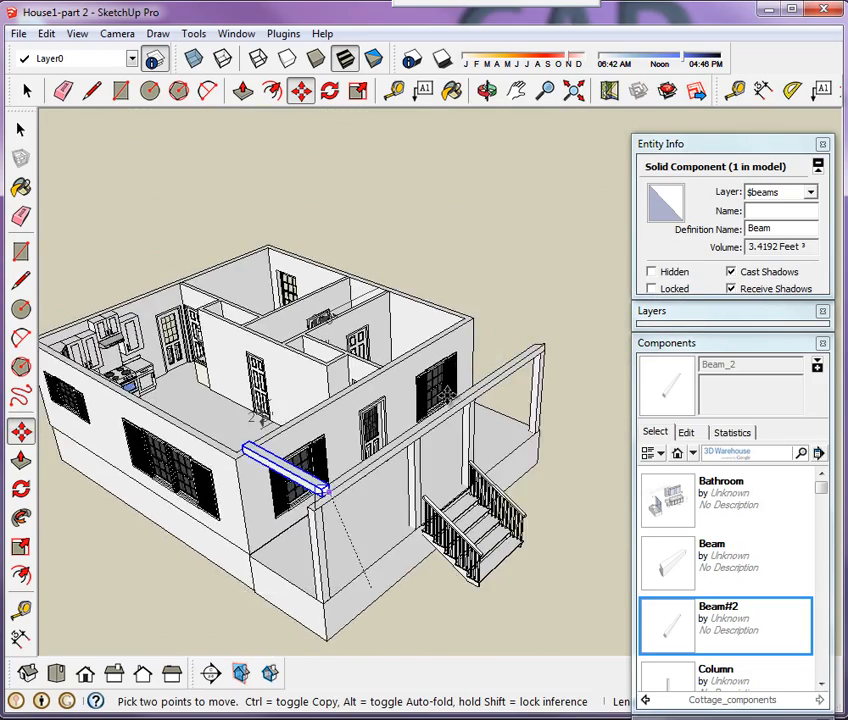
scroll(505, 368, "up", 2)
middle_click_drag(612, 325, 60, 390)
scroll(464, 379, "up", 6)
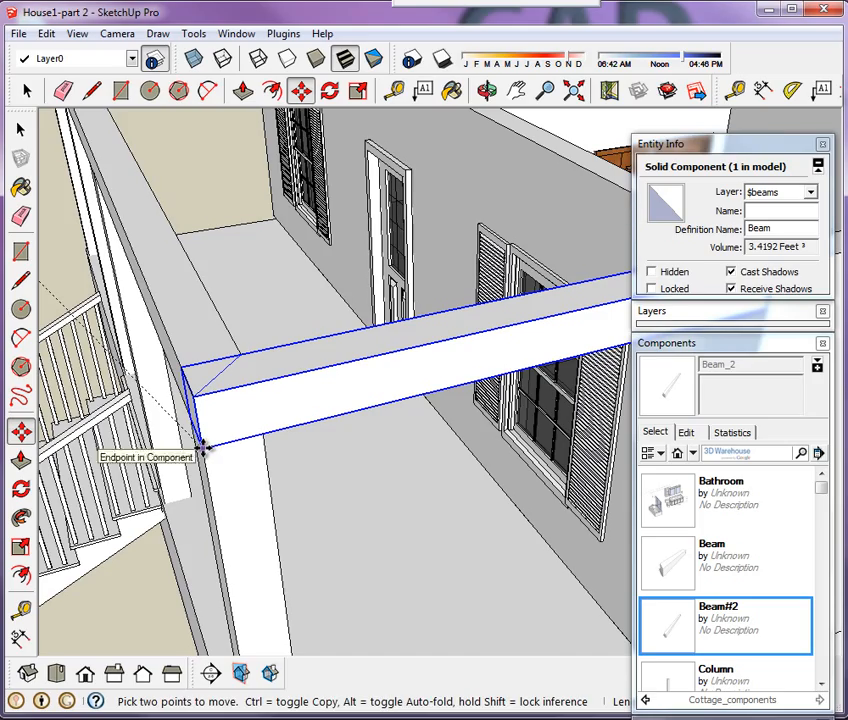
scroll(282, 467, "down", 6)
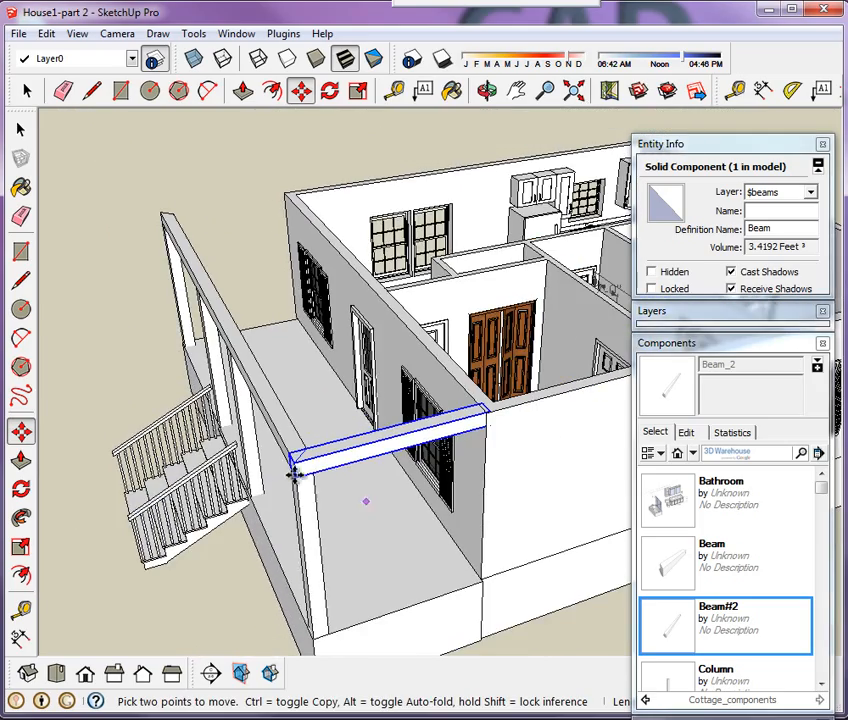
- Copy the short side beam by its lower outer corner to the matching end corner at the opposite end of the front beam
middle_click_drag(293, 473, 465, 563)
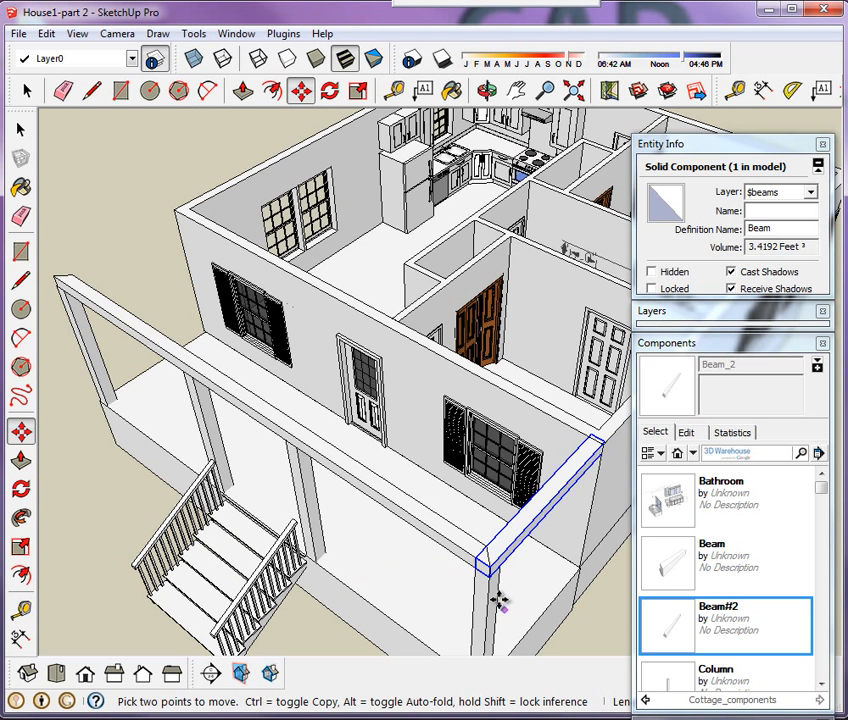
scroll(498, 600, "up", 3)
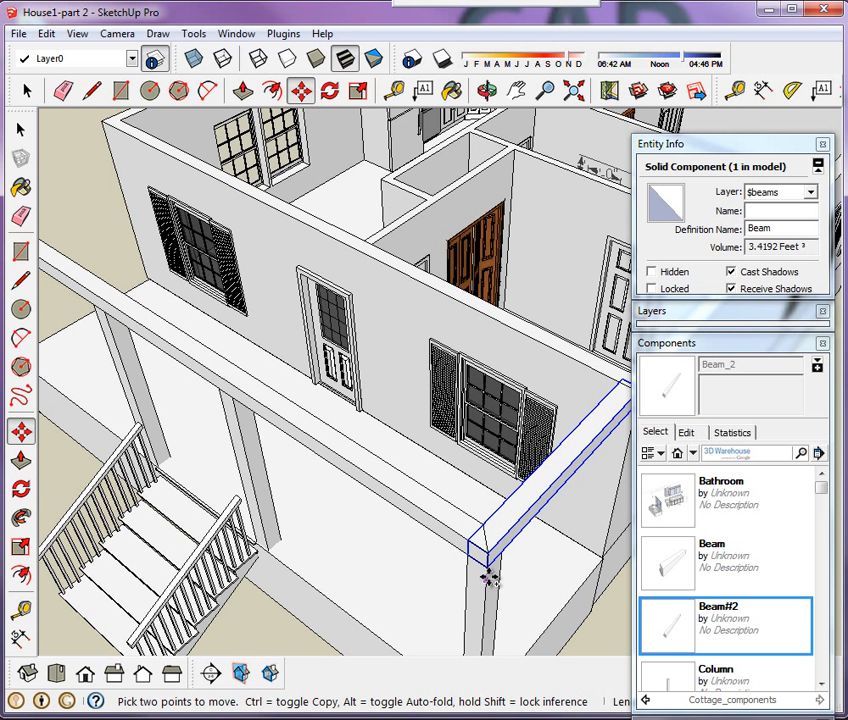
left_click(487, 566)
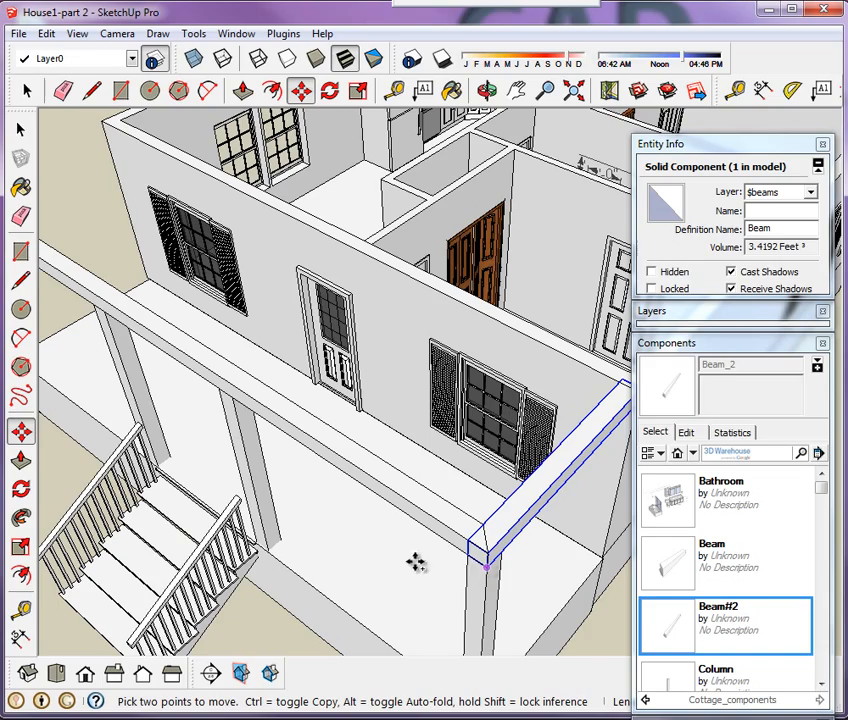
left_click(485, 569)
scroll(565, 603, "down", 3)
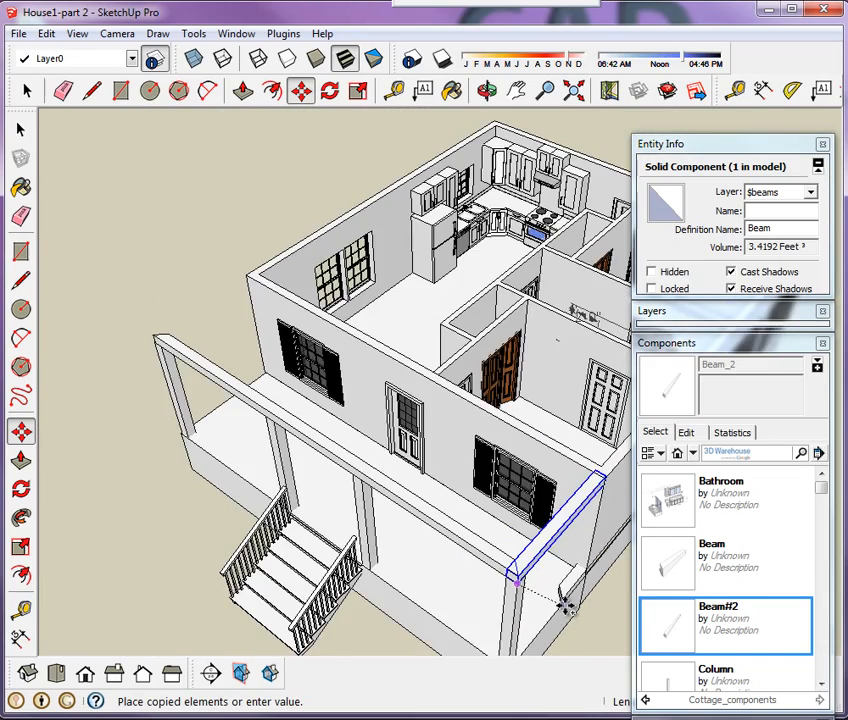
scroll(226, 398, "up", 2)
scroll(205, 352, "up", 3)
middle_click_drag(208, 373, 350, 373)
scroll(350, 373, "up", 2)
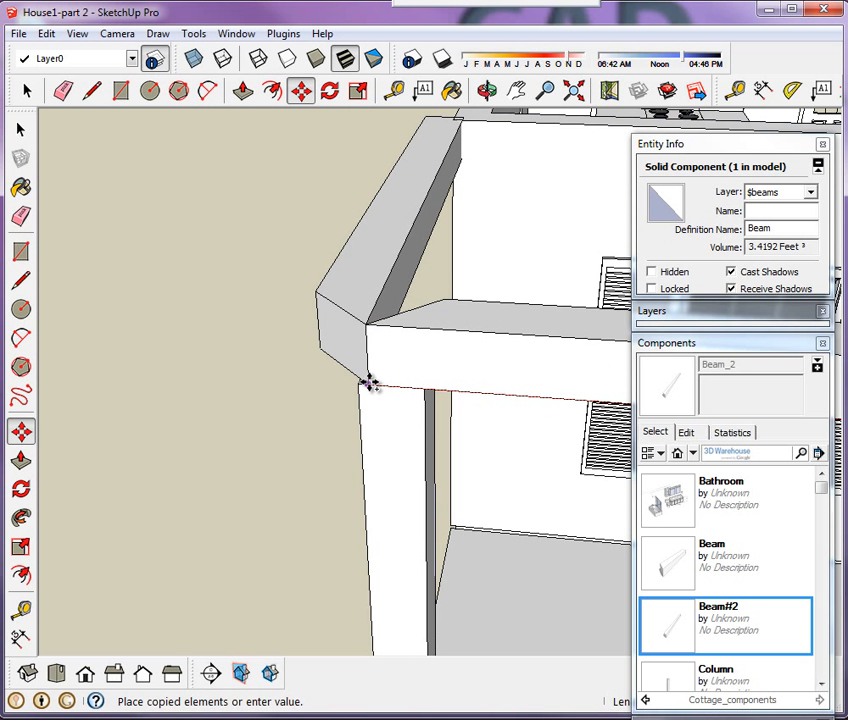
left_click(369, 384)
- Flip the copied side beam along the component's red axis and display the model axes
right_click(366, 284)
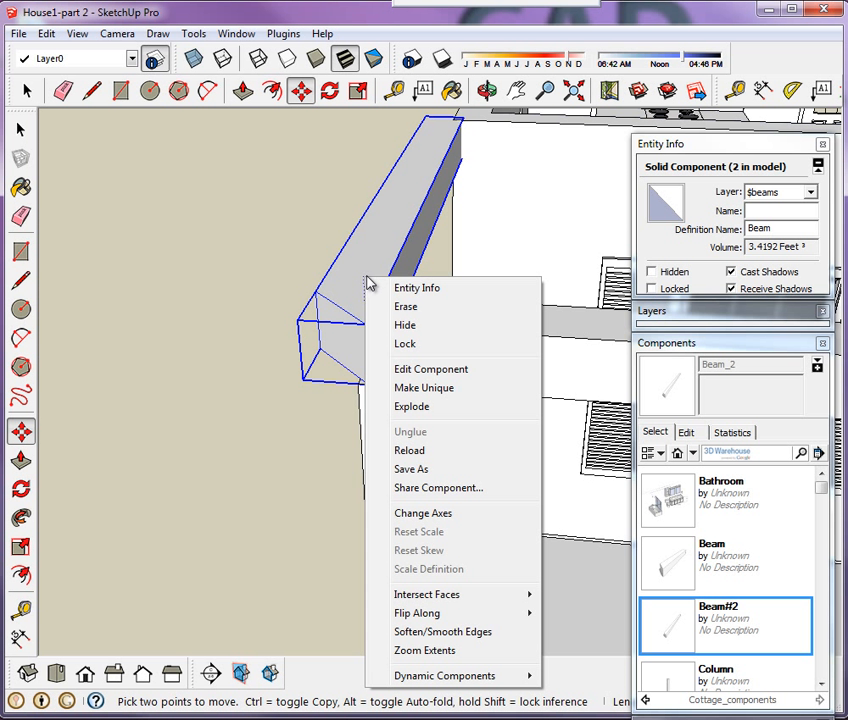
mouse_move(418, 616)
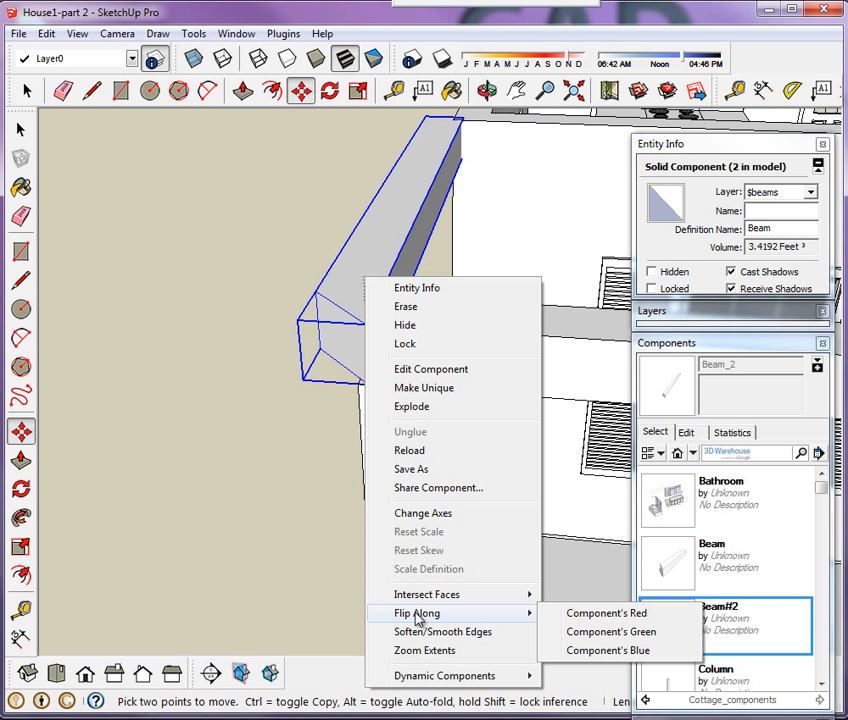
left_click(613, 617)
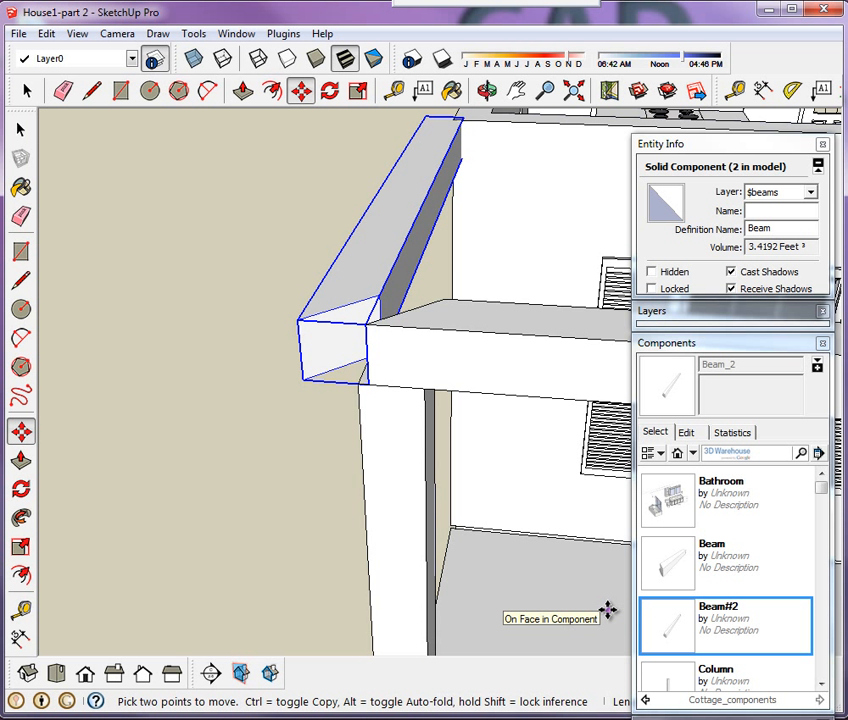
left_click(78, 34)
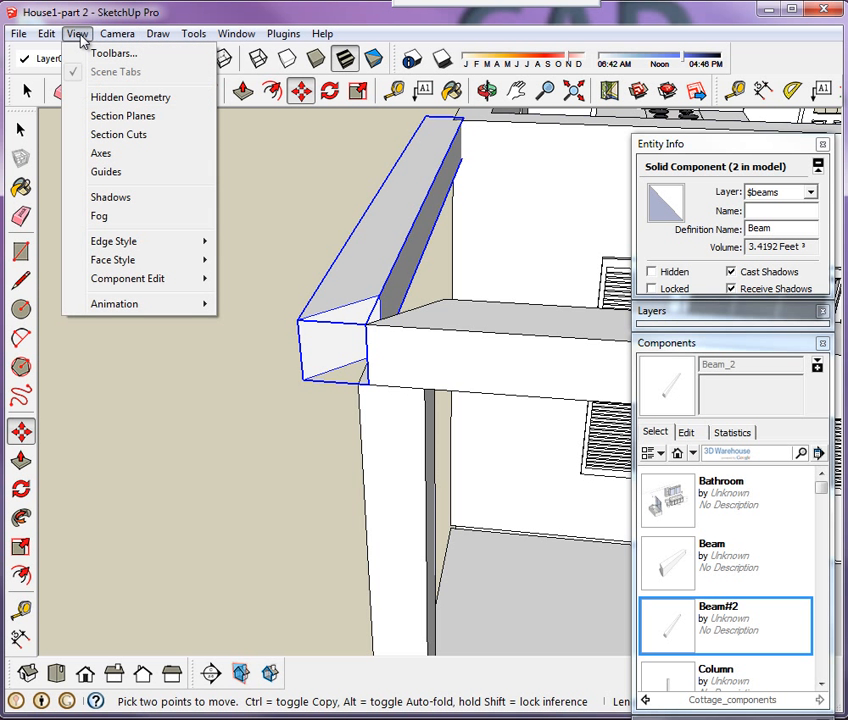
left_click(113, 155)
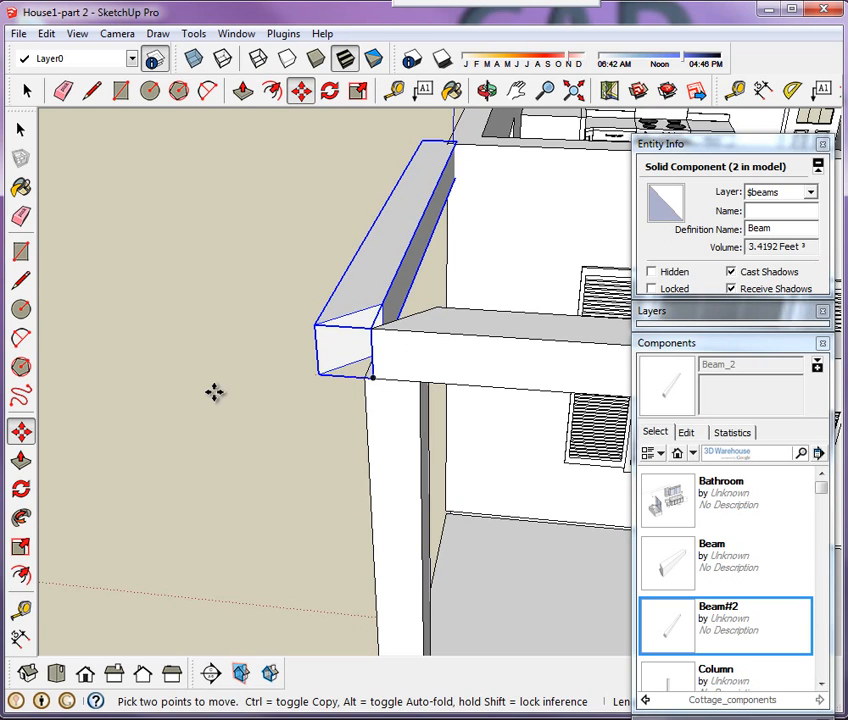
- Move the flipped side beam by its lower outer corner onto the matching end corner of the front beam
middle_click_drag(214, 392, 464, 496)
scroll(521, 428, "up", 3)
scroll(521, 428, "up", 1)
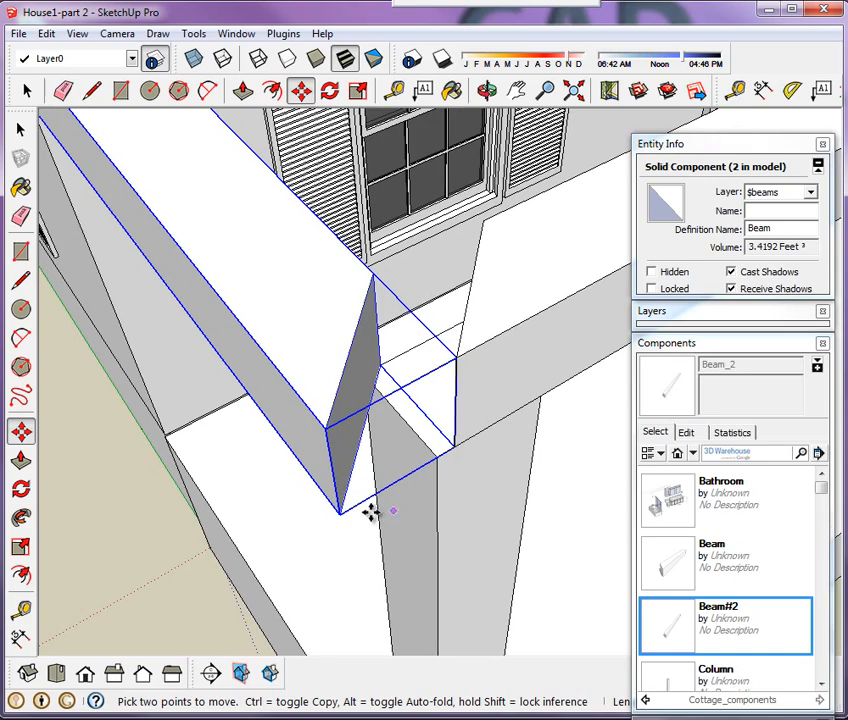
left_click(341, 514)
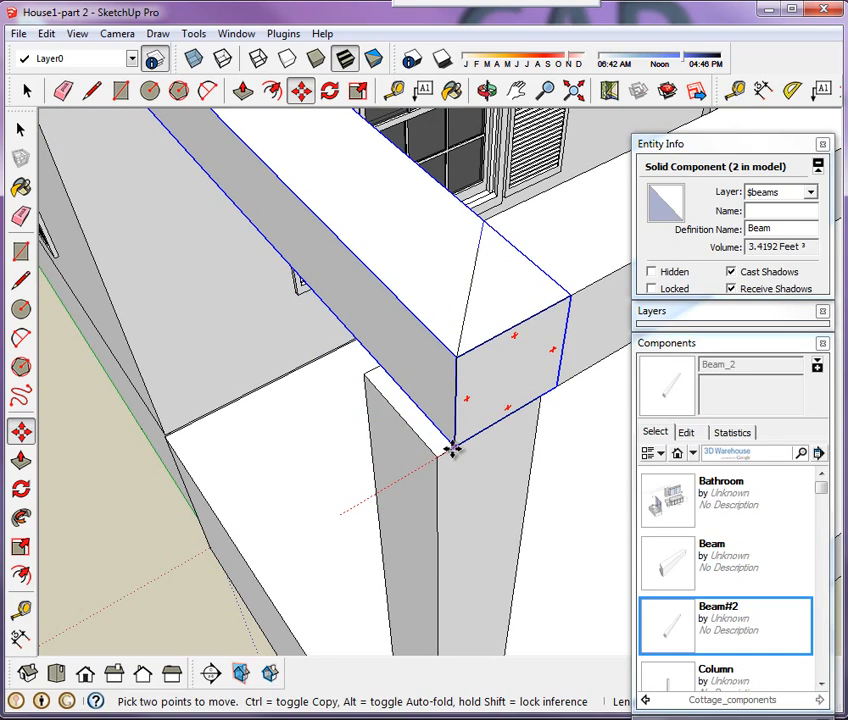
left_click(453, 447)
- Examine how the end columns line up with the beams and the porch floor corners at both ends of the porch
scroll(295, 405, "down", 4)
scroll(204, 378, "down", 3)
middle_click_drag(333, 526, 280, 515)
scroll(274, 488, "up", 2)
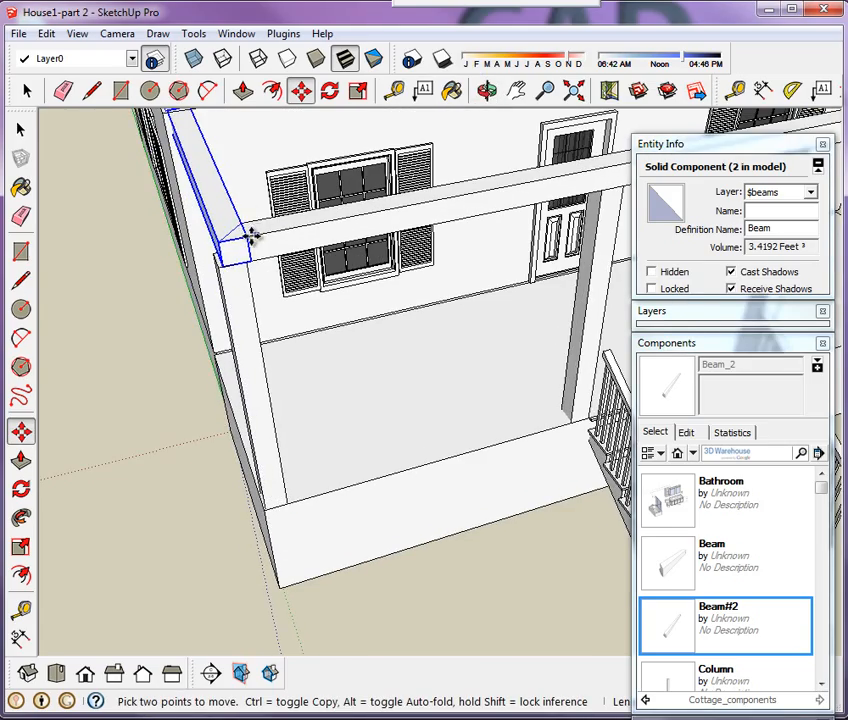
scroll(204, 307, "up", 2)
scroll(113, 354, "down", 5)
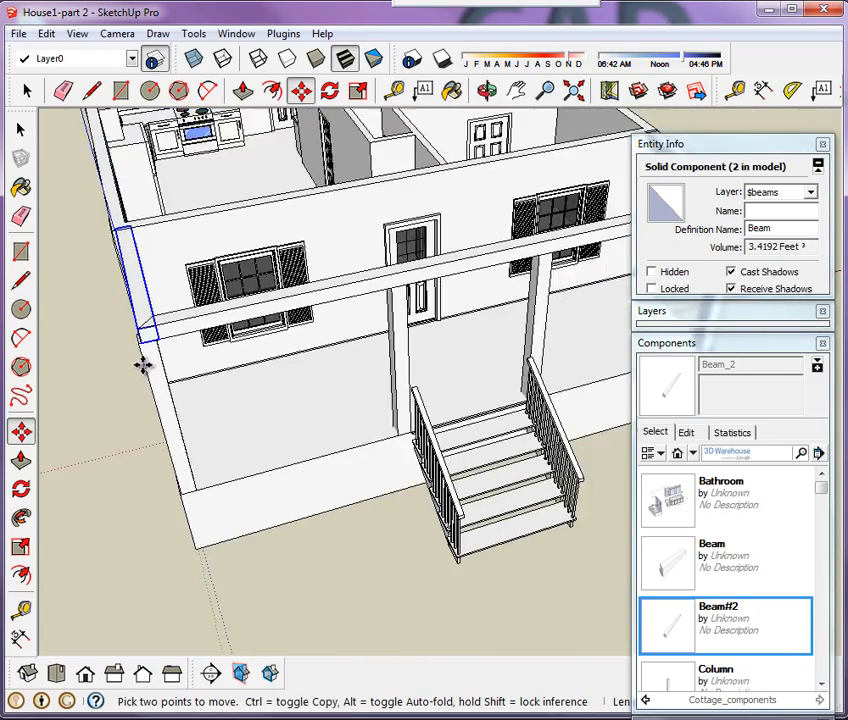
scroll(143, 365, "down", 3)
middle_click_drag(197, 369, 259, 345)
scroll(497, 330, "up", 3)
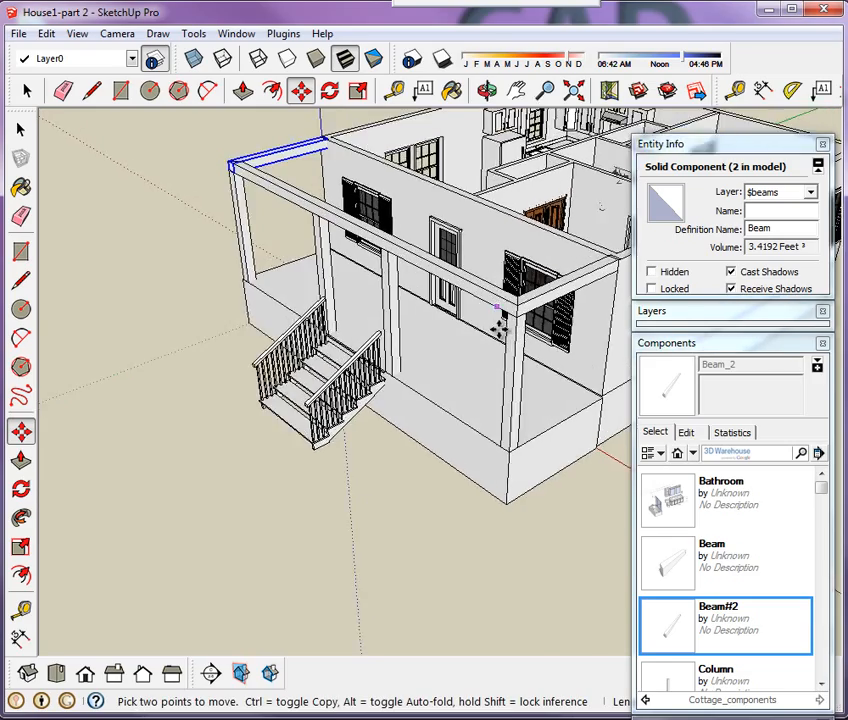
scroll(510, 318, "up", 6)
middle_click_drag(526, 326, 660, 372)
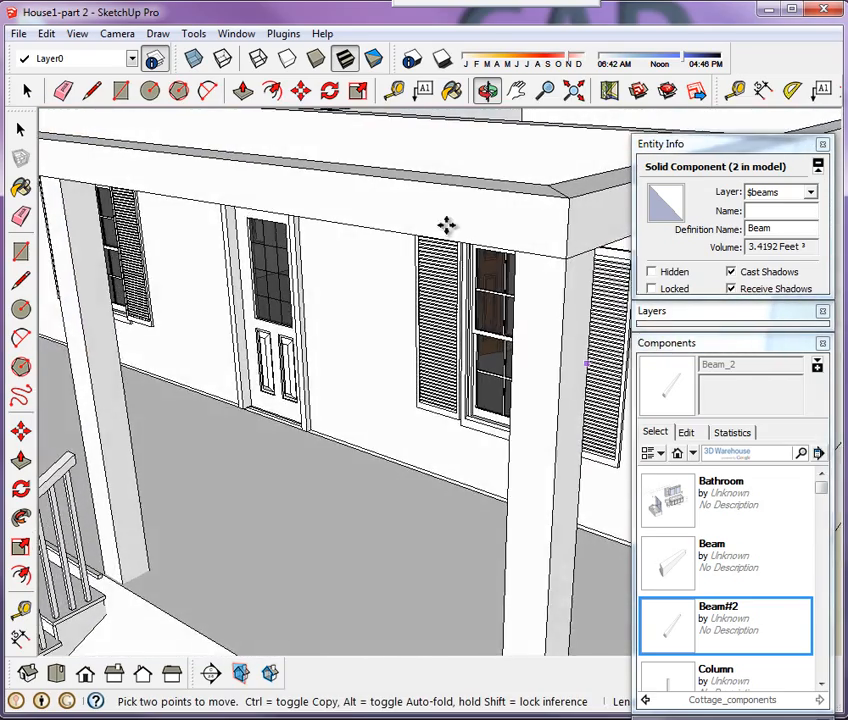
scroll(447, 205, "down", 3)
scroll(508, 636, "up", 2)
scroll(506, 634, "up", 3)
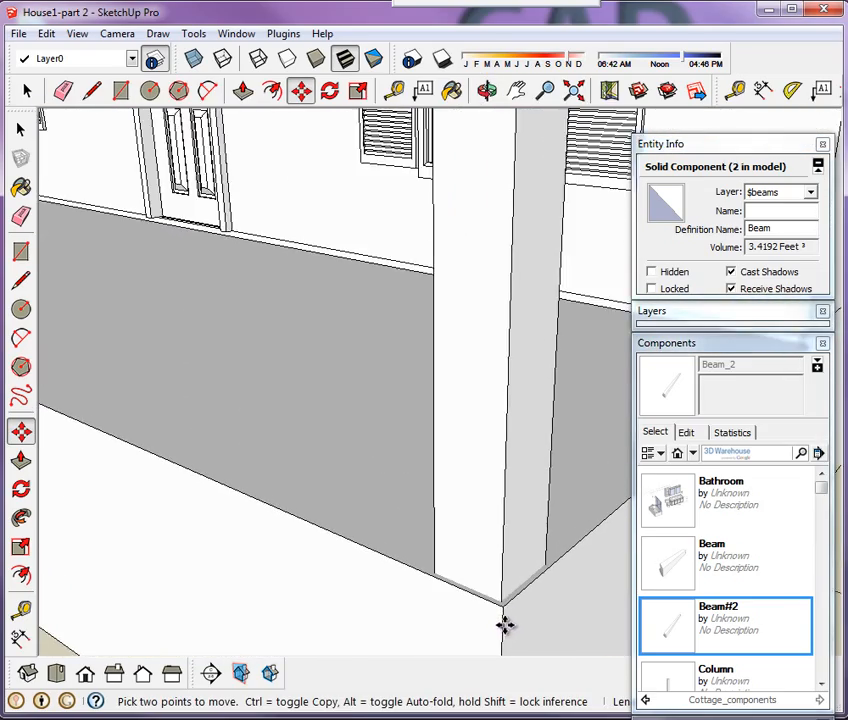
scroll(613, 592, "down", 6)
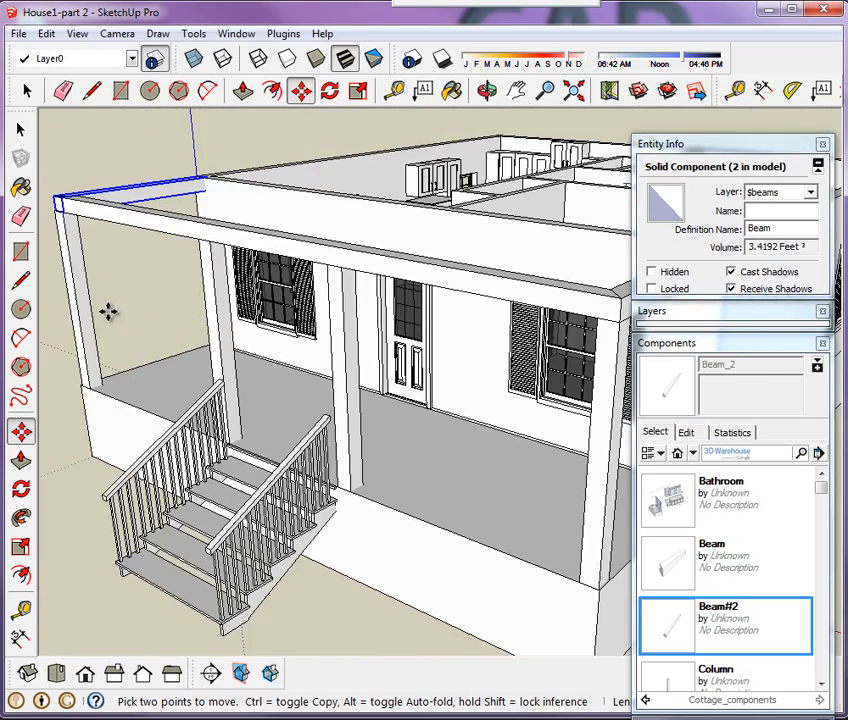
middle_click_drag(71, 347, 672, 305)
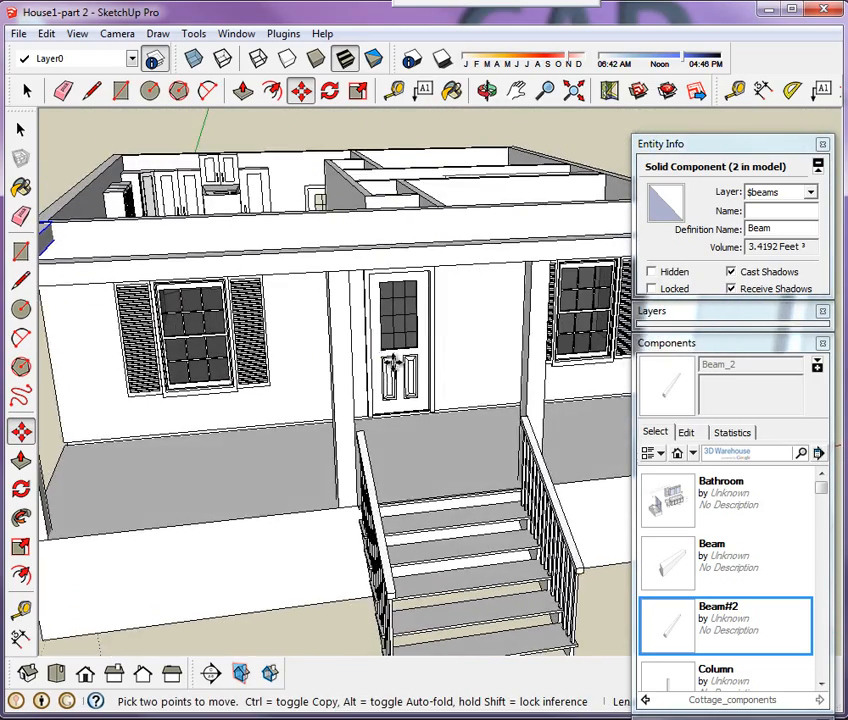
scroll(473, 315, "down", 3)
scroll(175, 445, "up", 2)
scroll(175, 445, "up", 5)
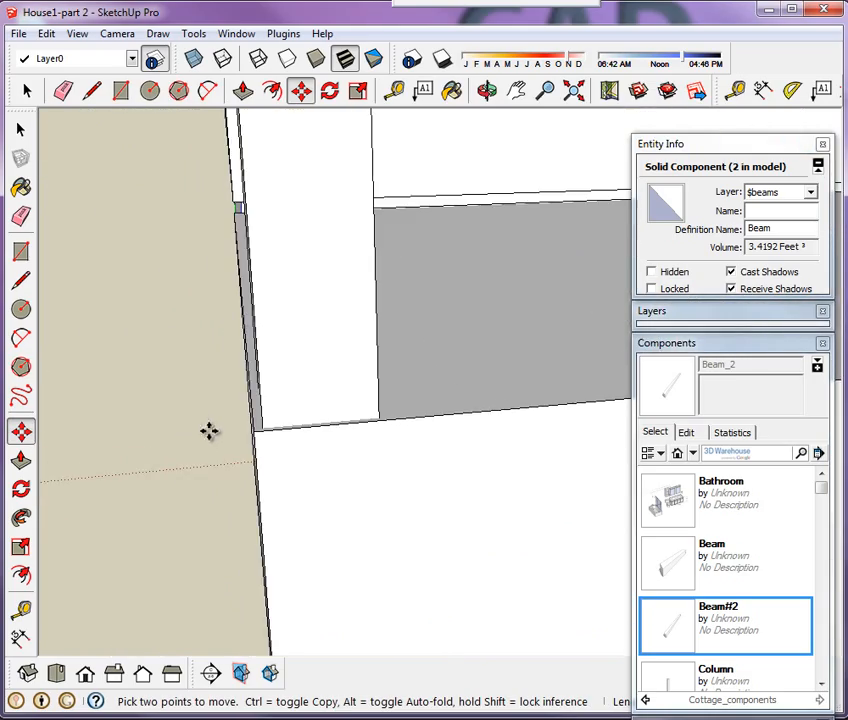
scroll(322, 542, "down", 6)
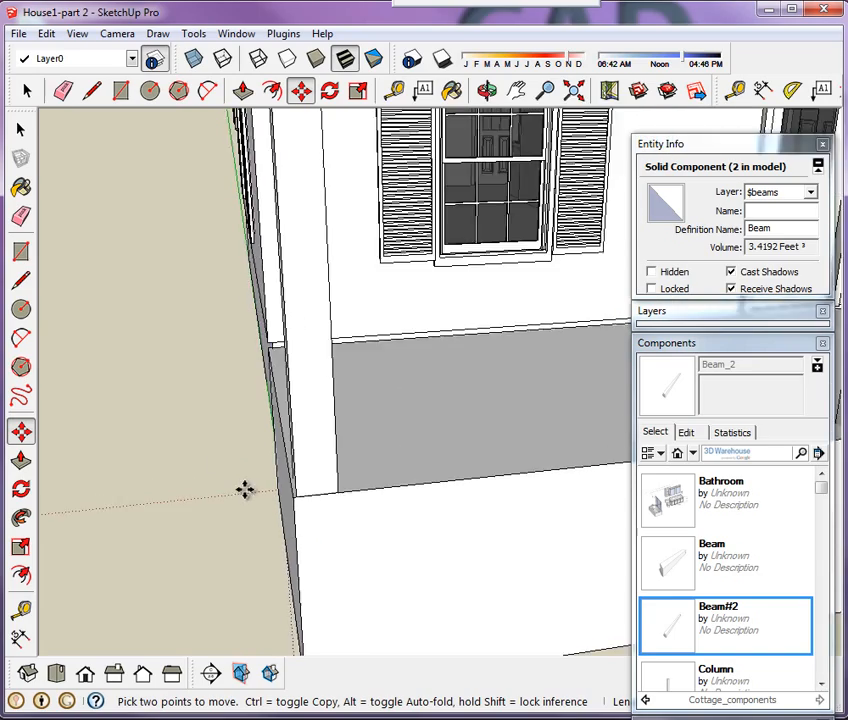
- Move the copied side beam by its lower outer corner onto the outer top corner of the end column
middle_click_drag(258, 392, 300, 392)
scroll(350, 403, "up", 5)
scroll(352, 398, "up", 5)
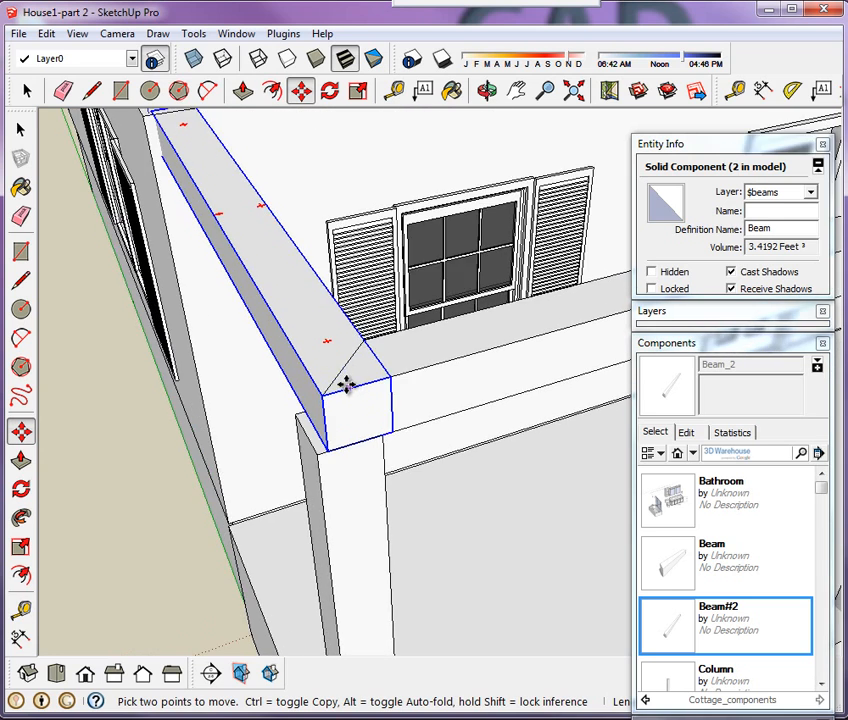
scroll(350, 400, "up", 2)
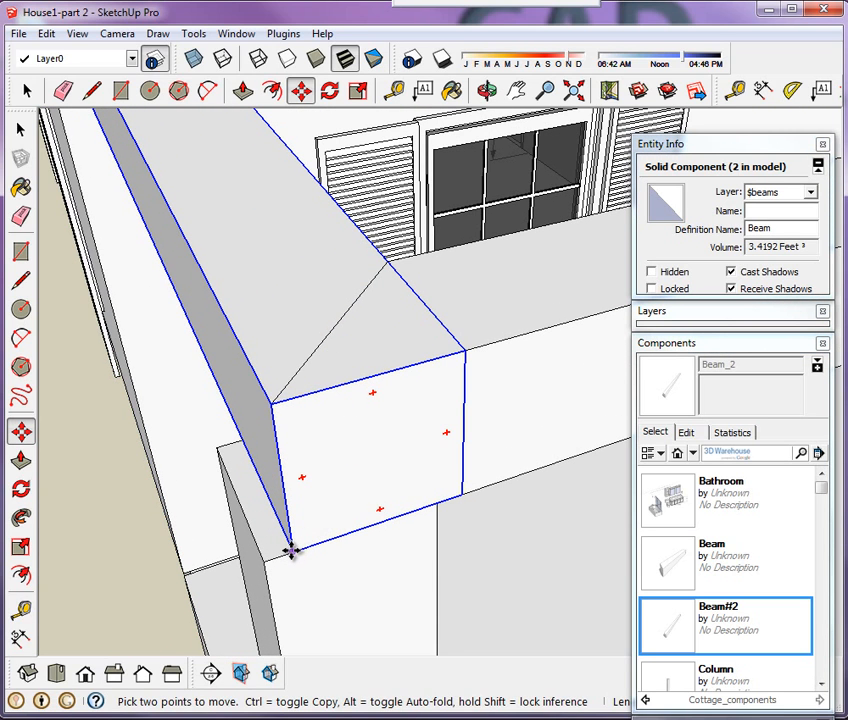
left_click(290, 550)
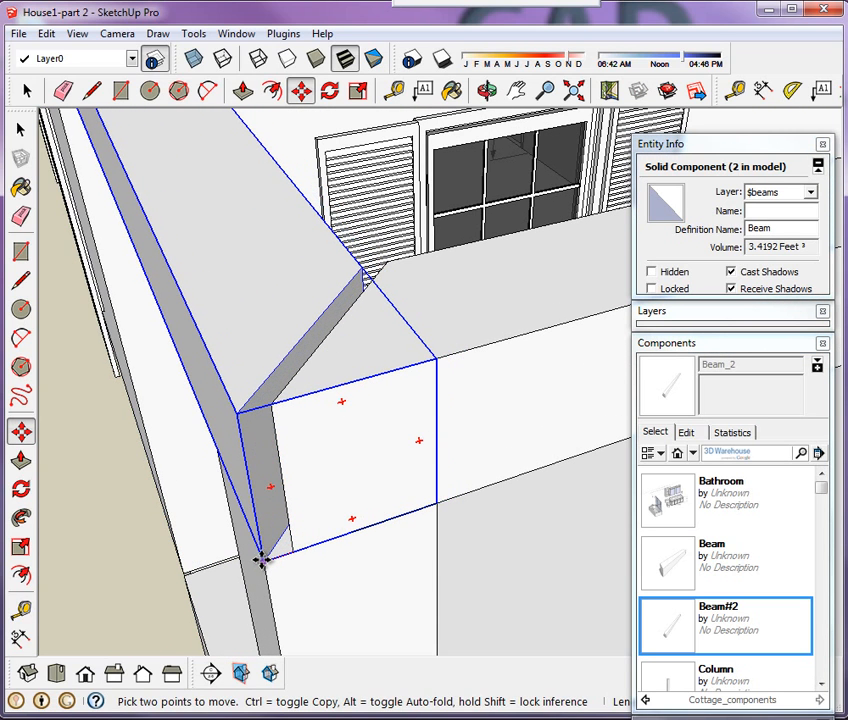
middle_click_drag(223, 541, 292, 625)
scroll(233, 287, "down", 3)
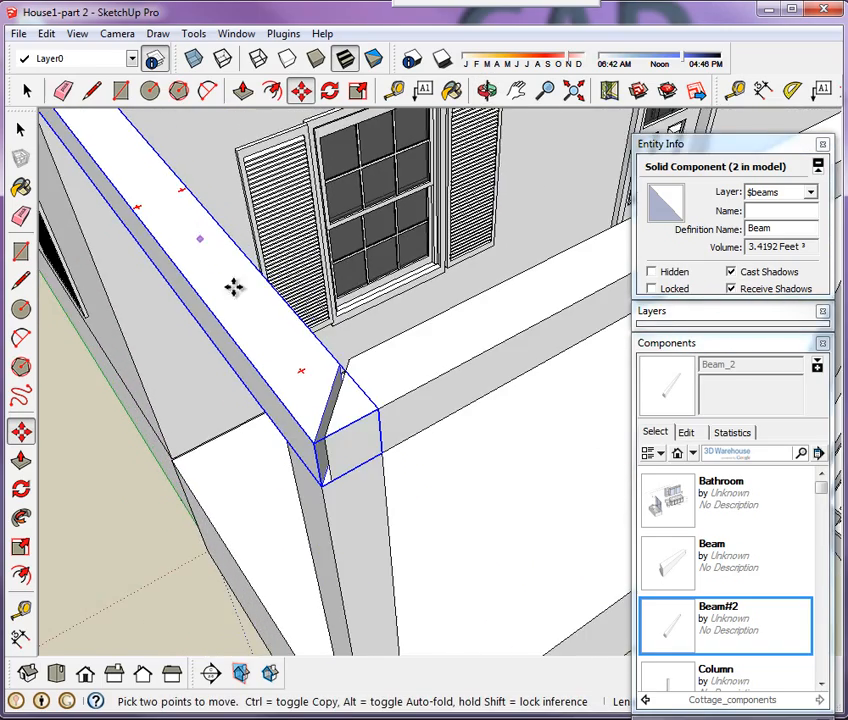
scroll(312, 473, "up", 5)
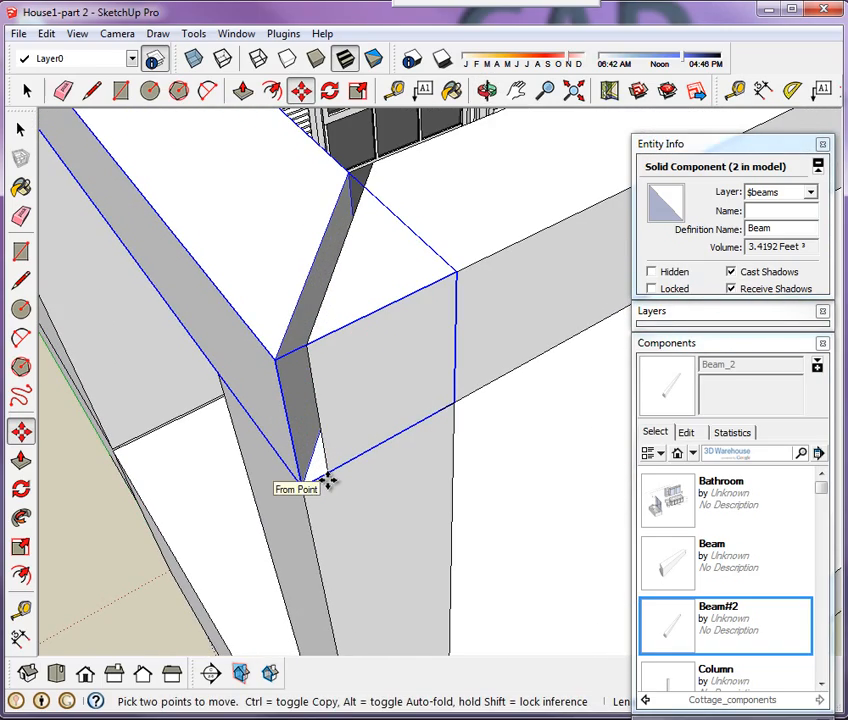
middle_click_drag(330, 478, 386, 450)
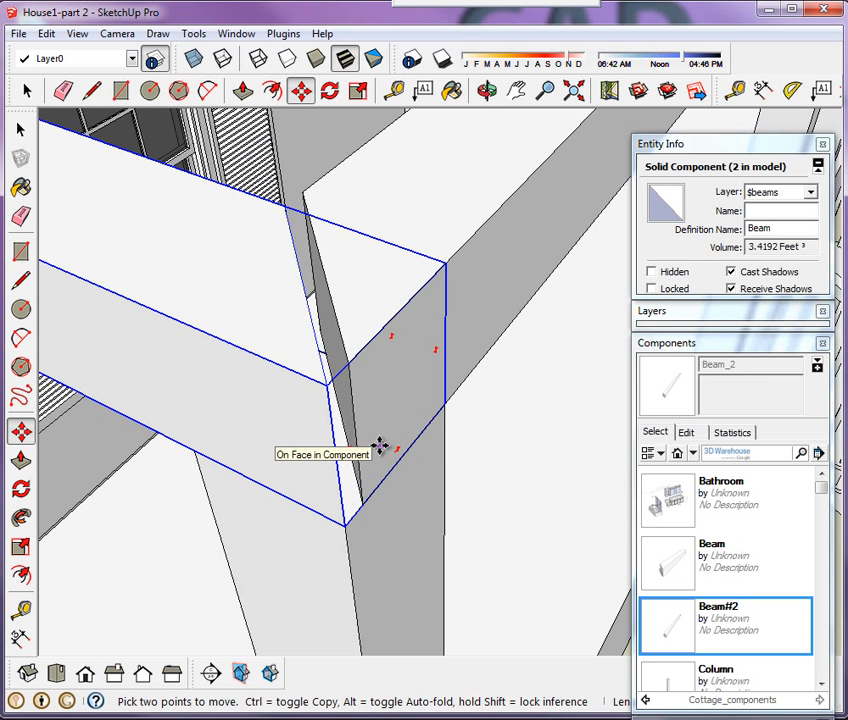
- Edit the long front beam component, moving its mitred end face by the lower corner onto the side beam's corner, and close the component
key("space")
left_click(389, 409)
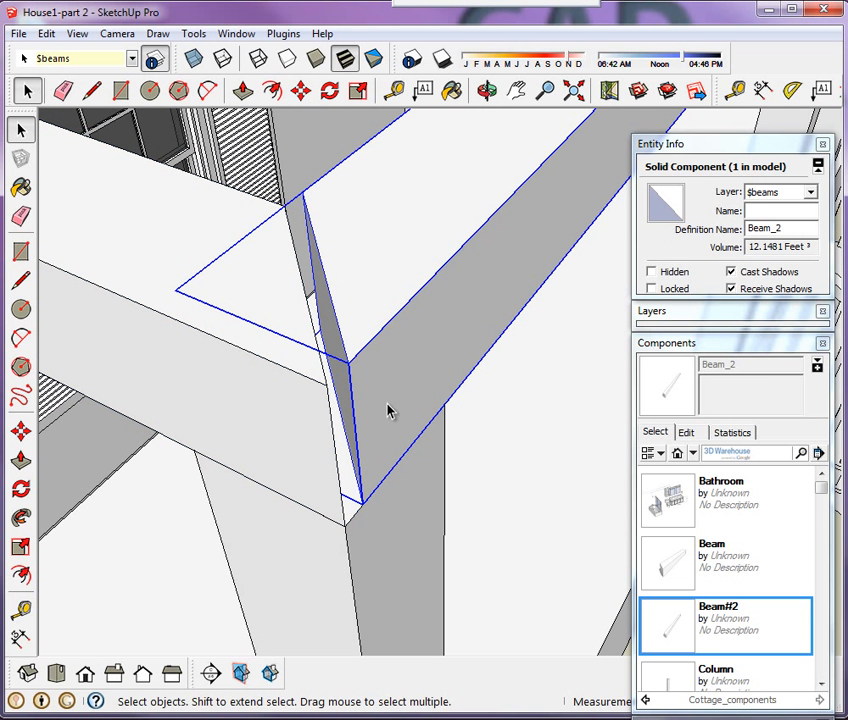
double_click(377, 407)
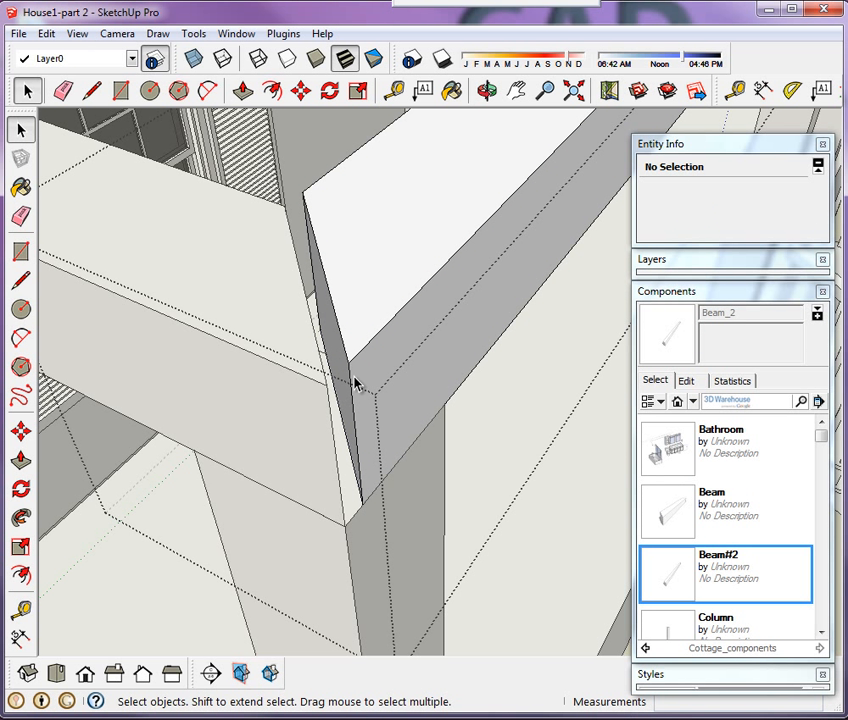
double_click(336, 354)
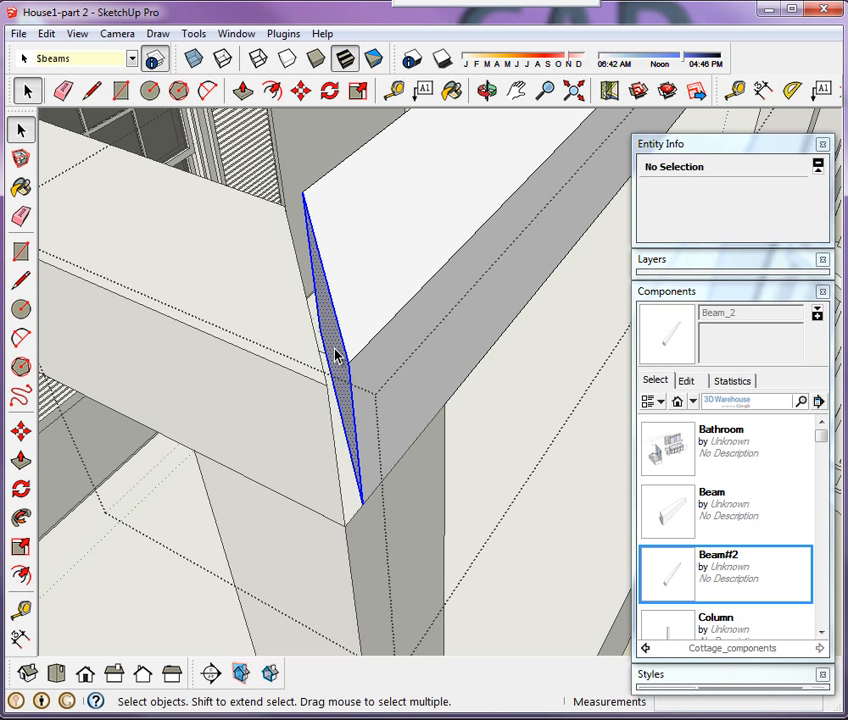
key("m")
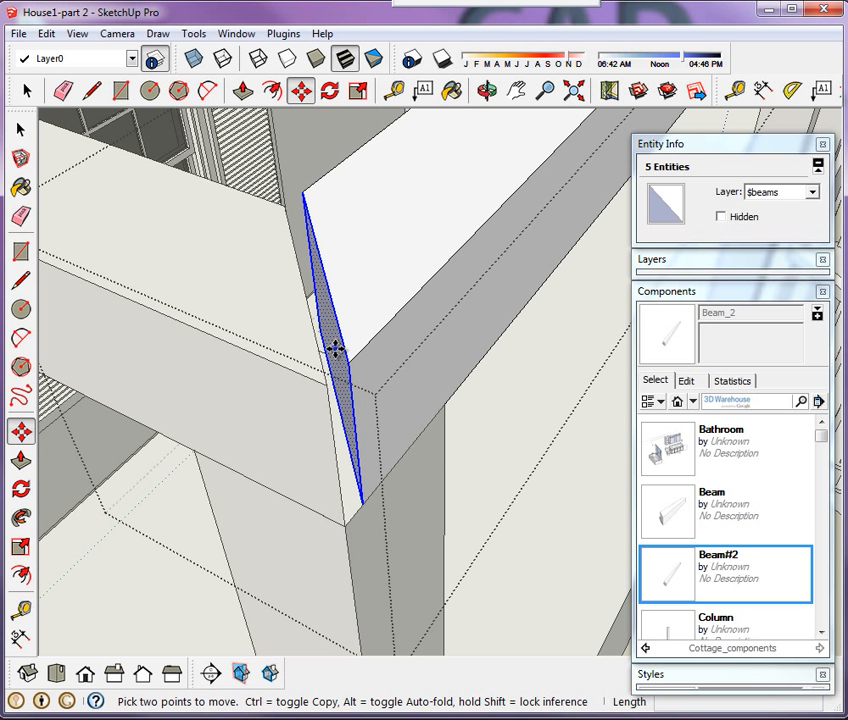
left_click(361, 505)
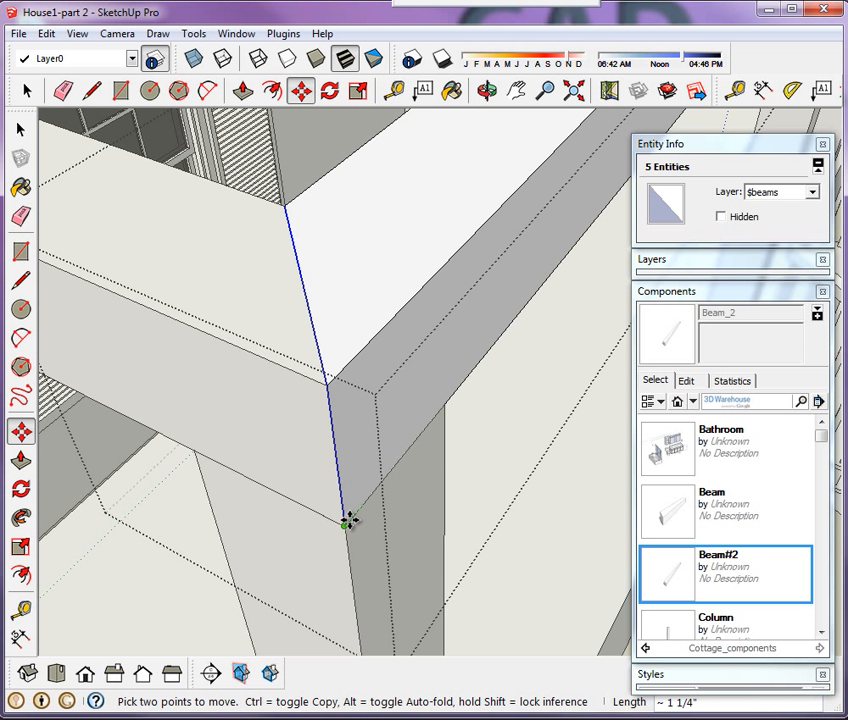
left_click(346, 524)
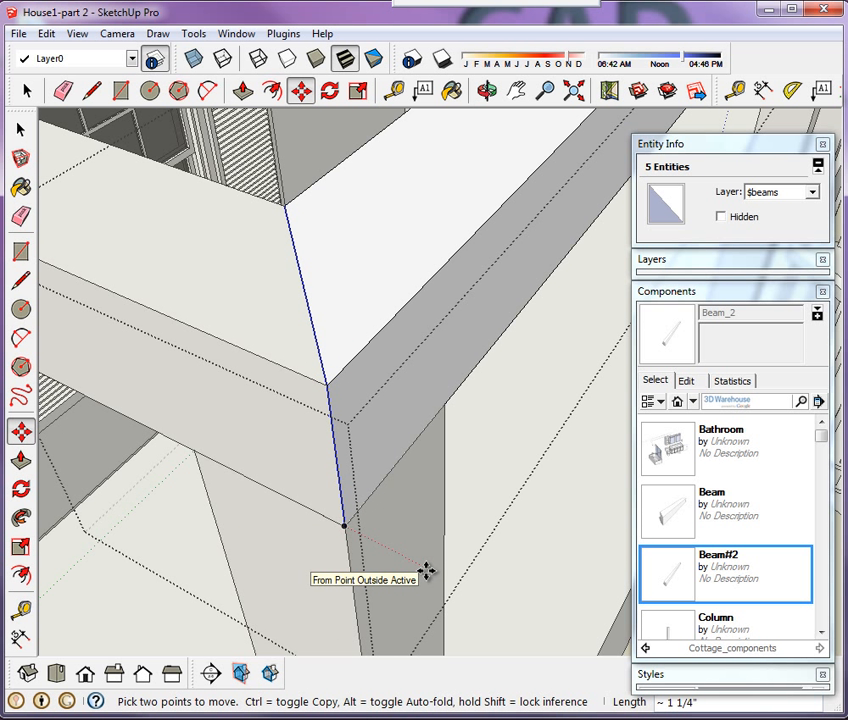
key("space")
scroll(401, 445, "down", 10)
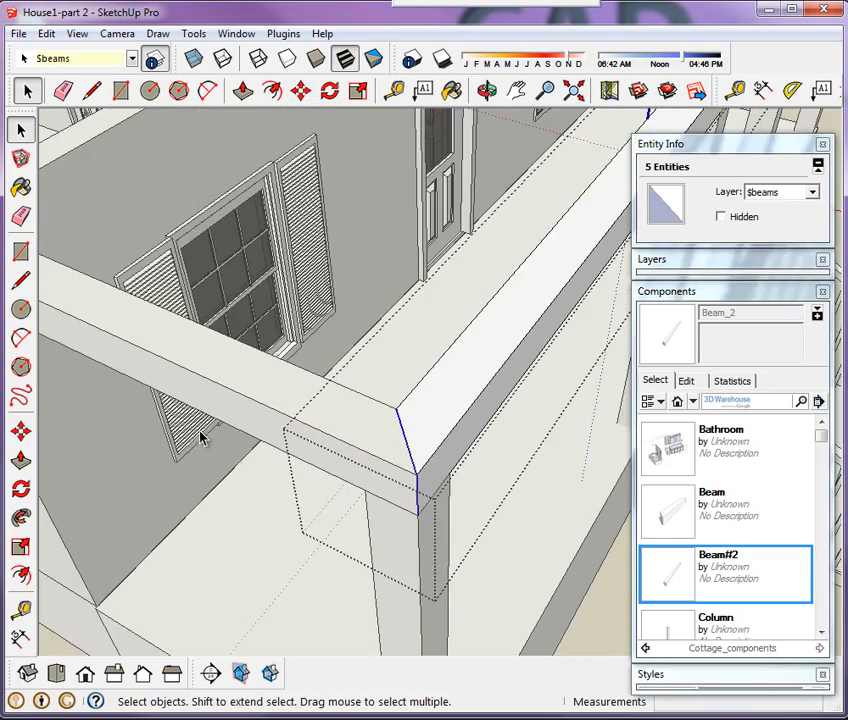
left_click(521, 470)
- Insert the Rear stairs component from the Cottage_components collection on the ground beside the back door
scroll(541, 488, "down", 4)
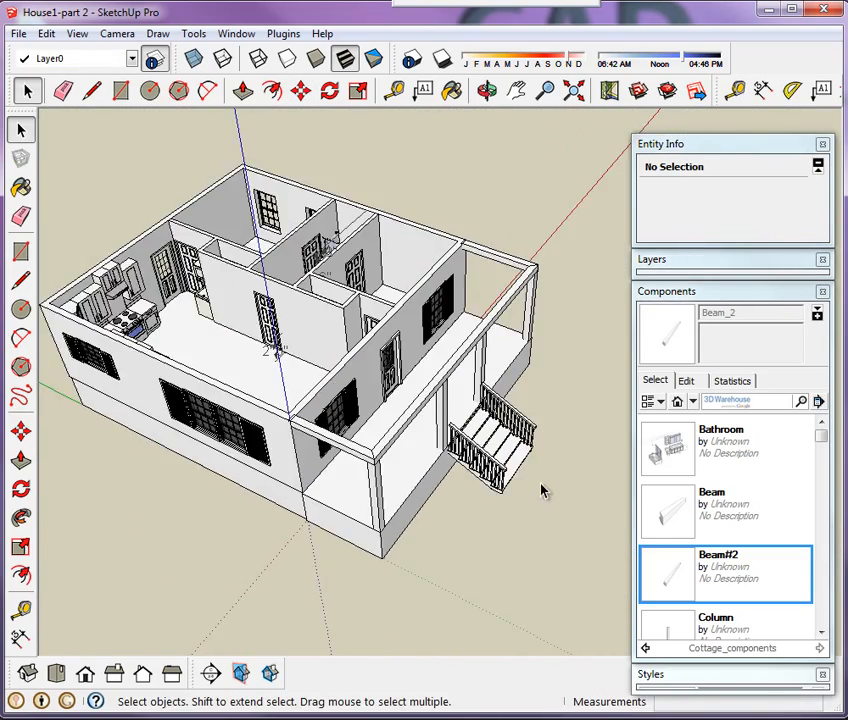
middle_click_drag(541, 488, 167, 451)
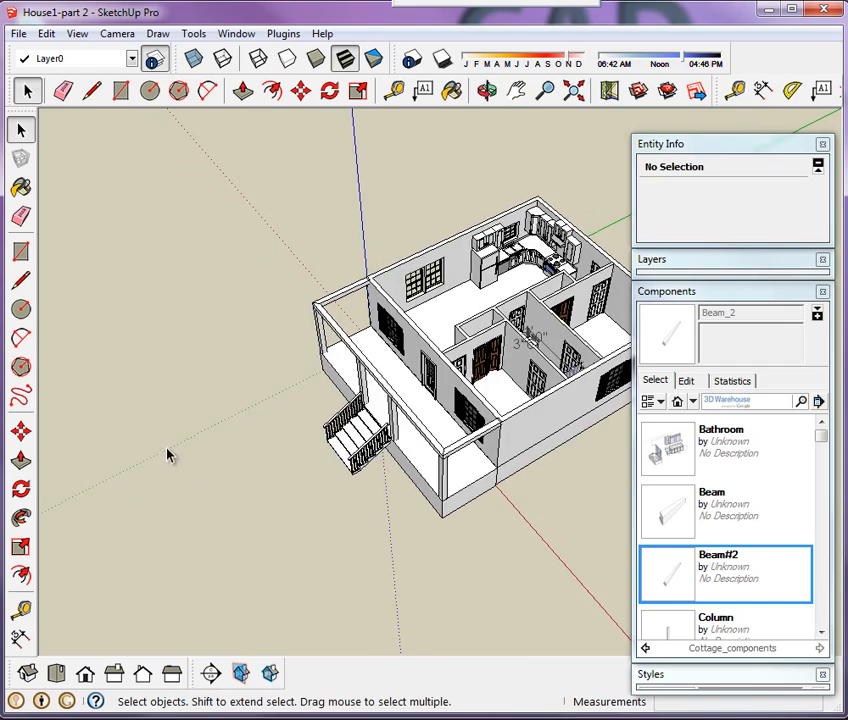
scroll(167, 451, "down", 2)
scroll(497, 372, "up", 4)
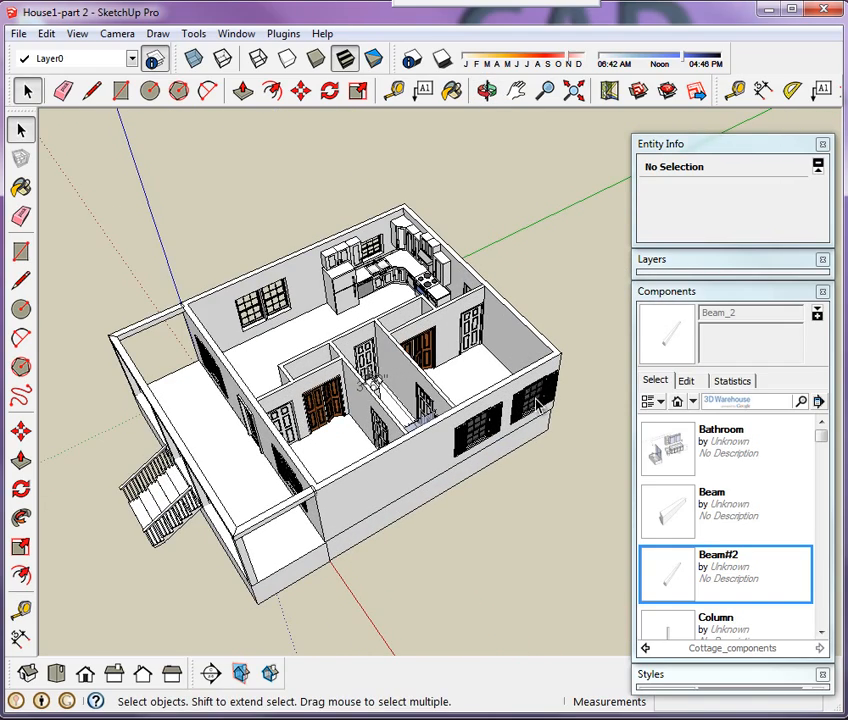
middle_click_drag(537, 402, 72, 316)
scroll(108, 347, "down", 3)
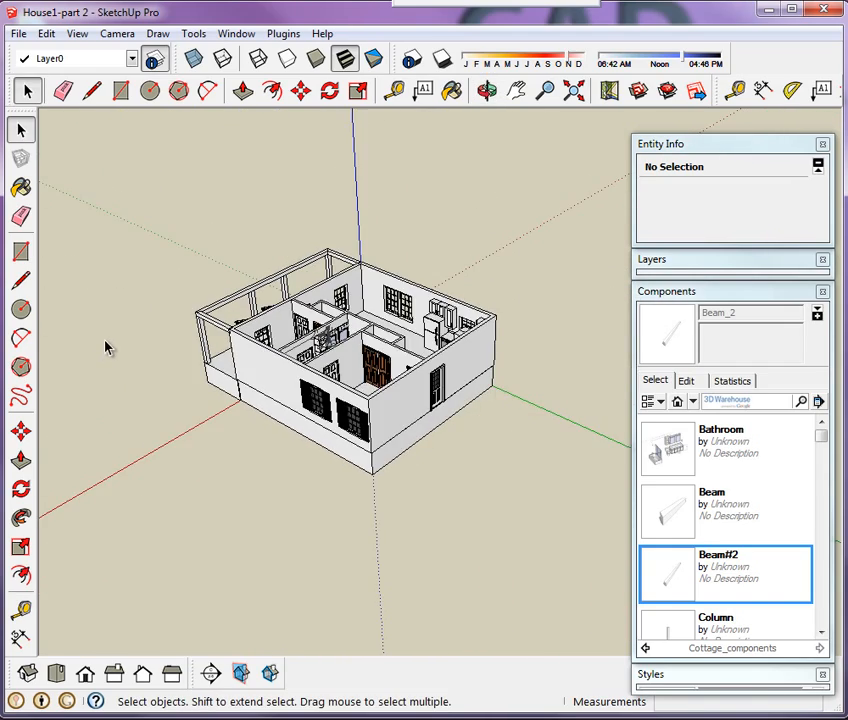
scroll(495, 400, "up", 5)
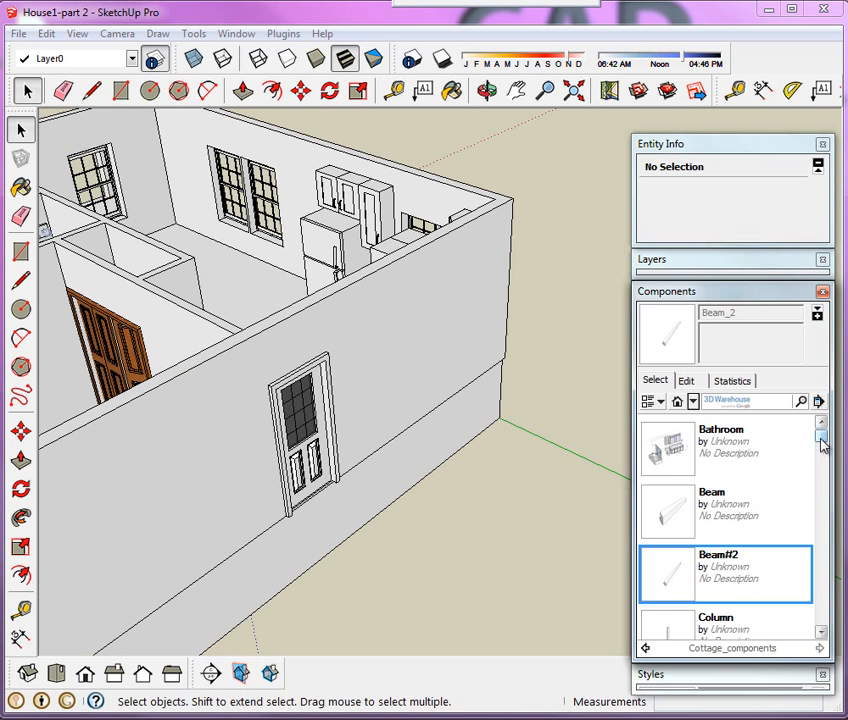
left_click_drag(823, 439, 825, 539)
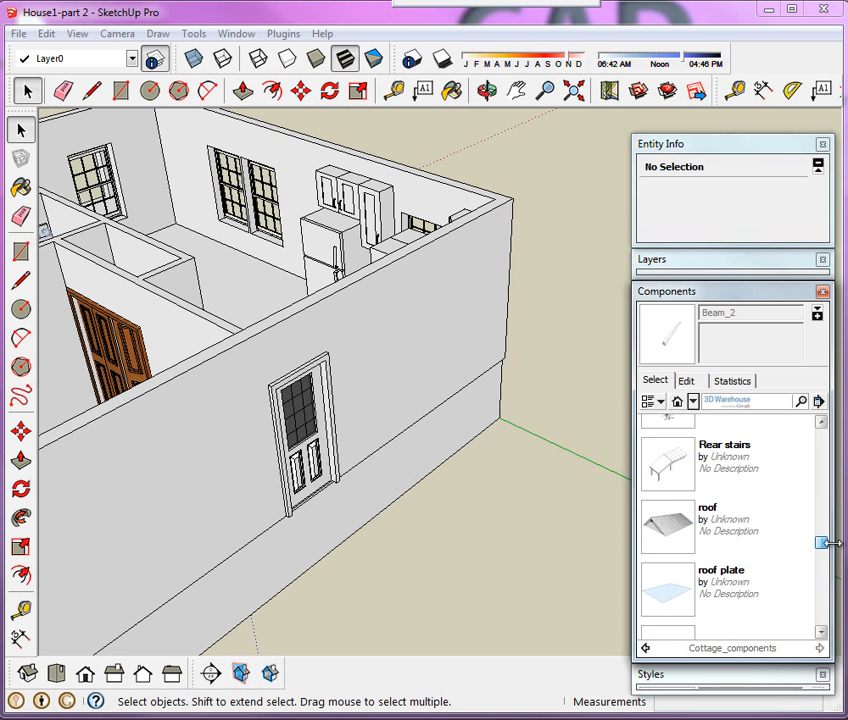
left_click(667, 480)
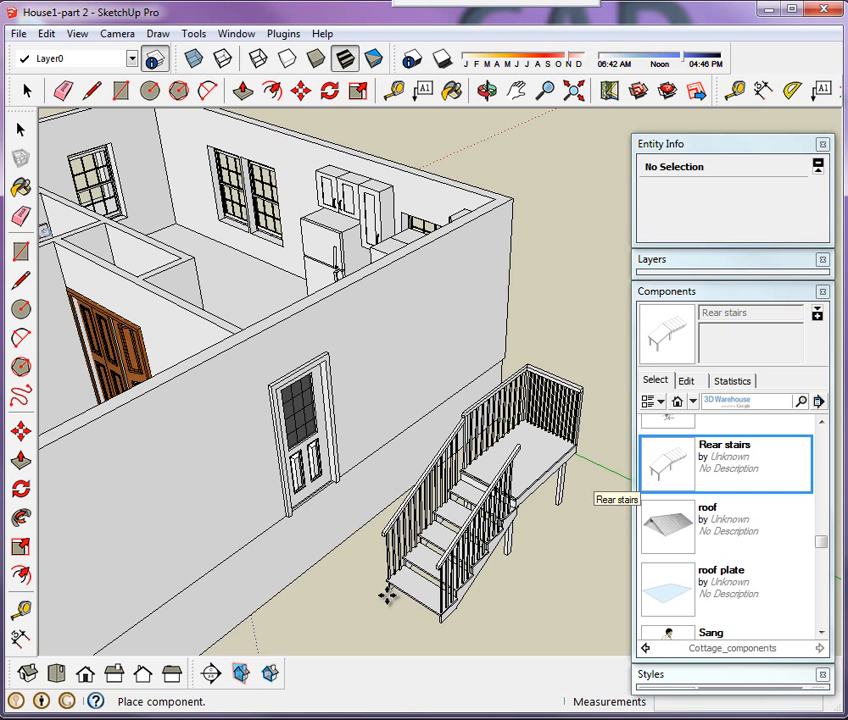
left_click(385, 596)
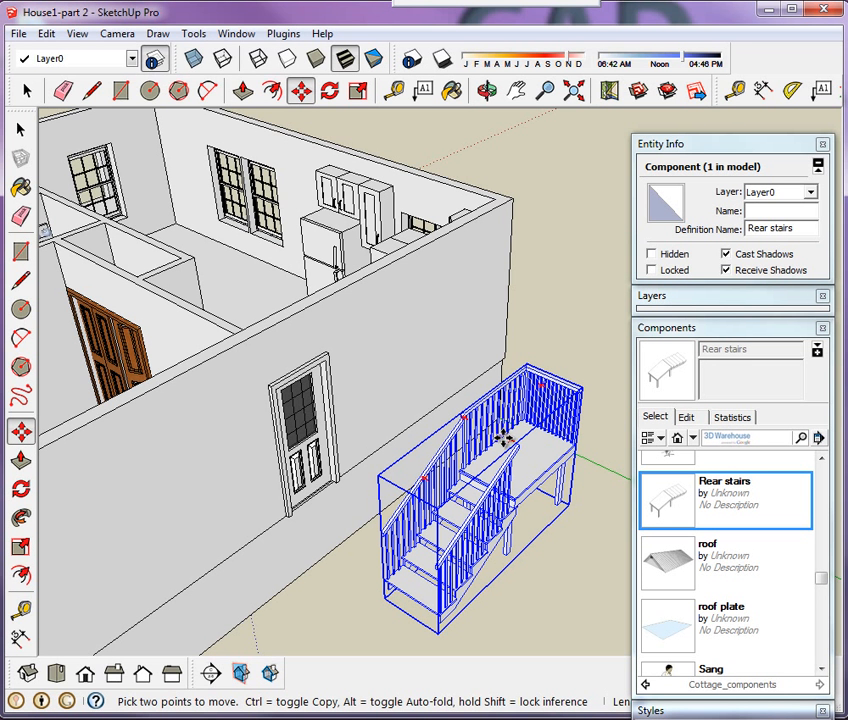
- Rotate the rear stairs horizontally by half a turn so their landing end faces the opposite way along the rear wall
key("q")
left_click(541, 383)
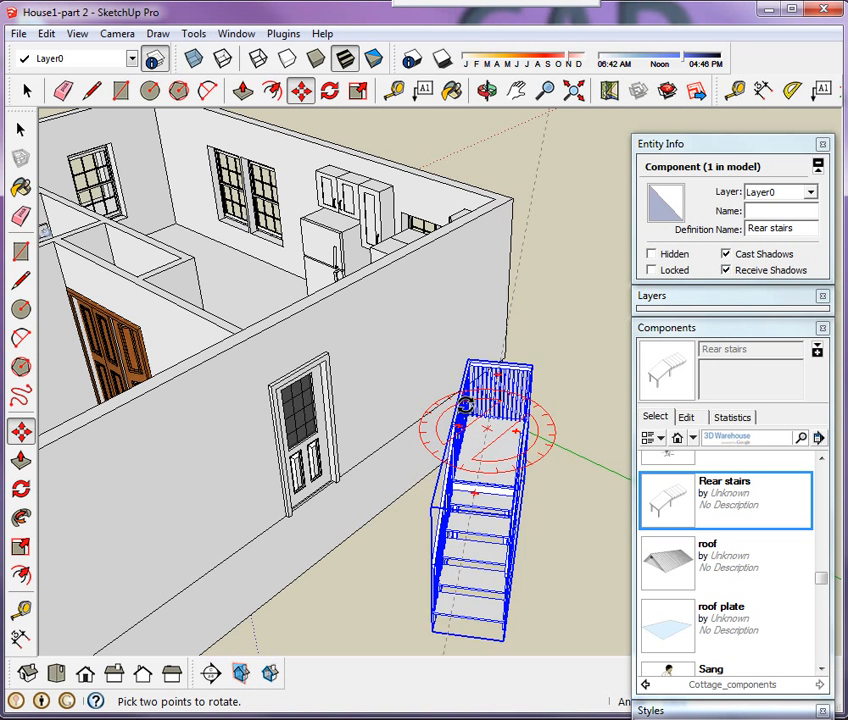
key("m")
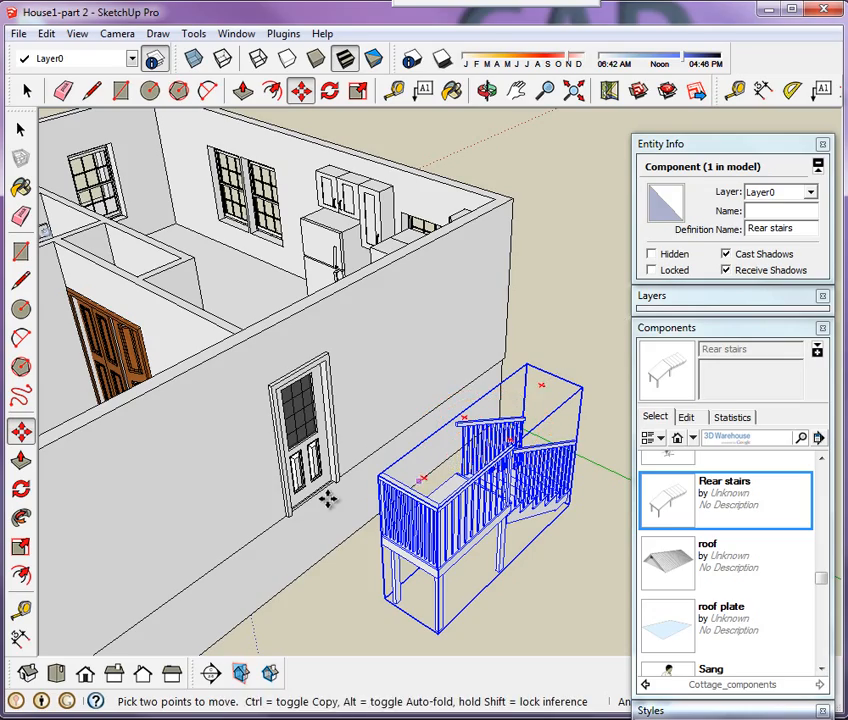
middle_click_drag(326, 498, 66, 684)
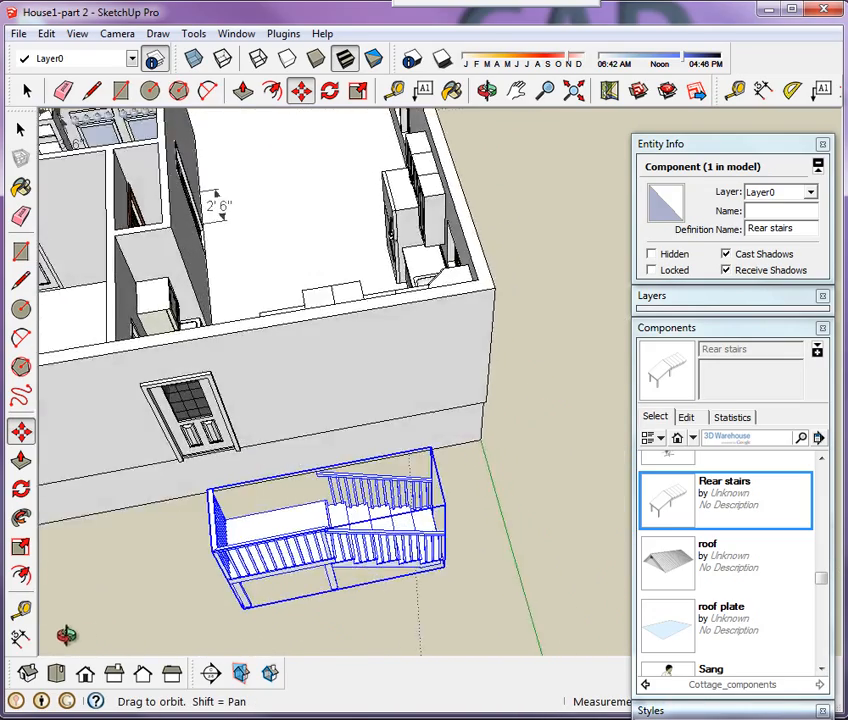
- Move the rear stairs by the middle of the landing's wall-side edge to the foot of the back door
scroll(165, 511, "up", 3)
scroll(261, 420, "up", 2)
scroll(399, 470, "up", 2)
middle_click_drag(399, 470, 167, 449)
scroll(129, 360, "up", 4)
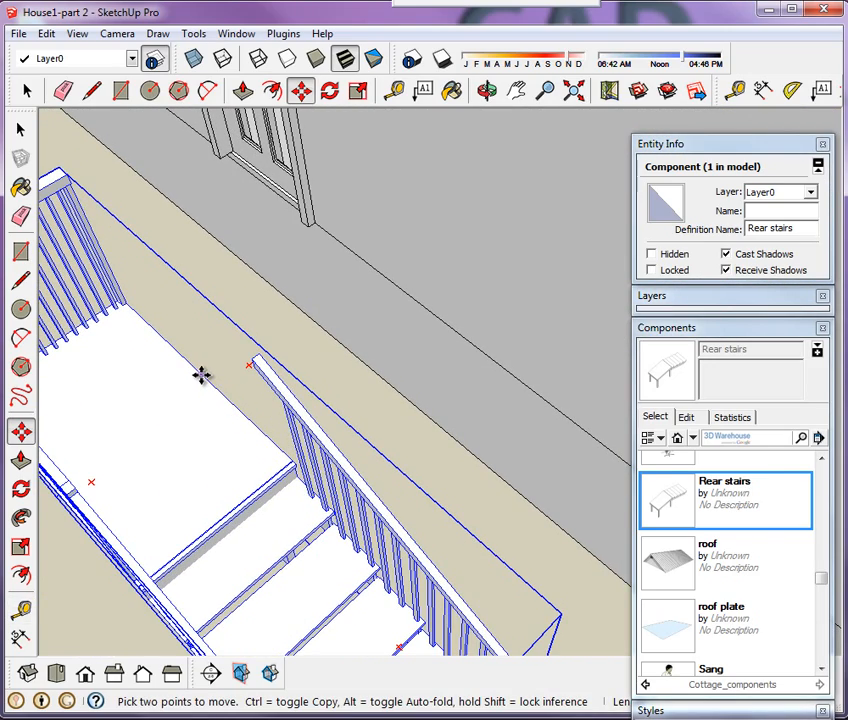
left_click(201, 375)
scroll(216, 244, "up", 3)
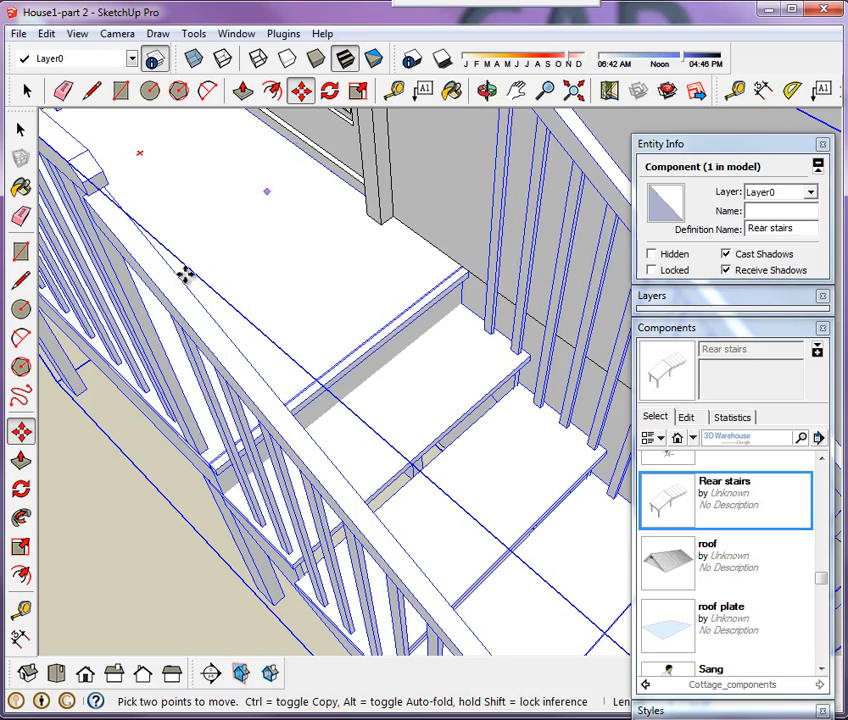
- Move the rear stairs slightly down along the blue axis so the landing sits just below the back door's threshold
scroll(185, 274, "down", 5)
middle_click_drag(212, 379, 278, 410)
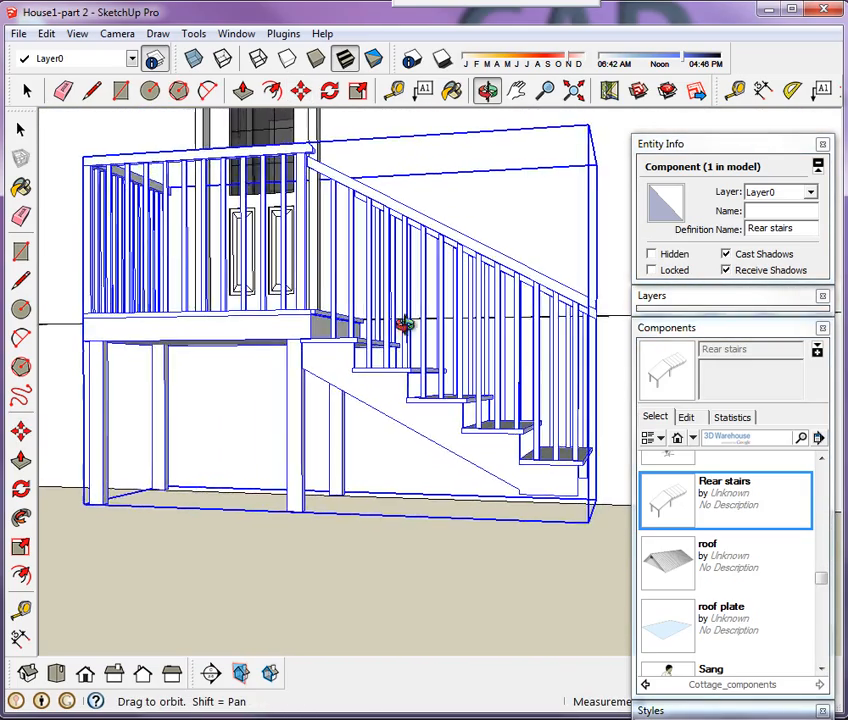
middle_click_drag(404, 324, 506, 352)
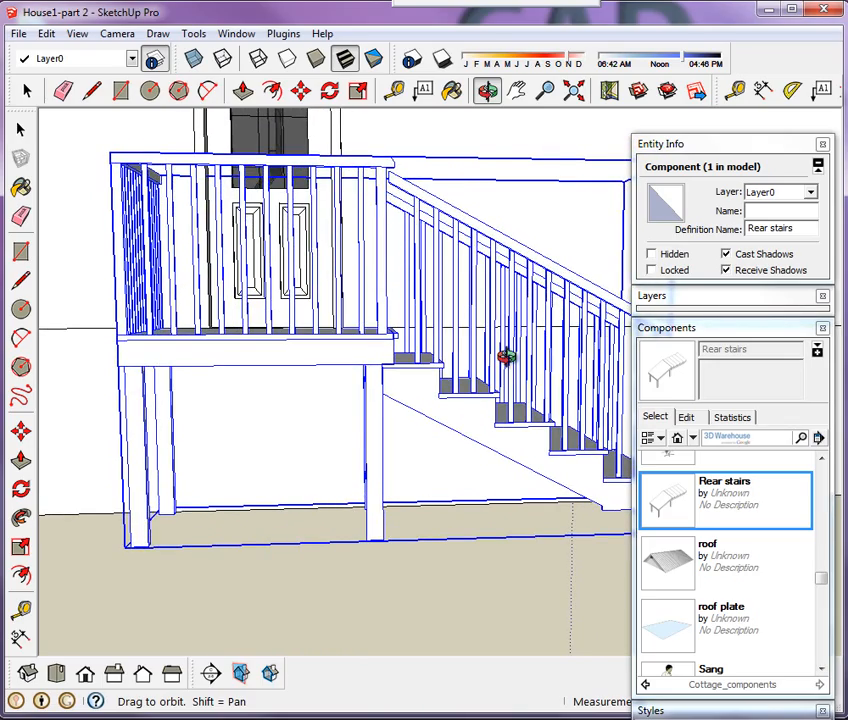
left_click_drag(506, 356, 103, 442)
key("m")
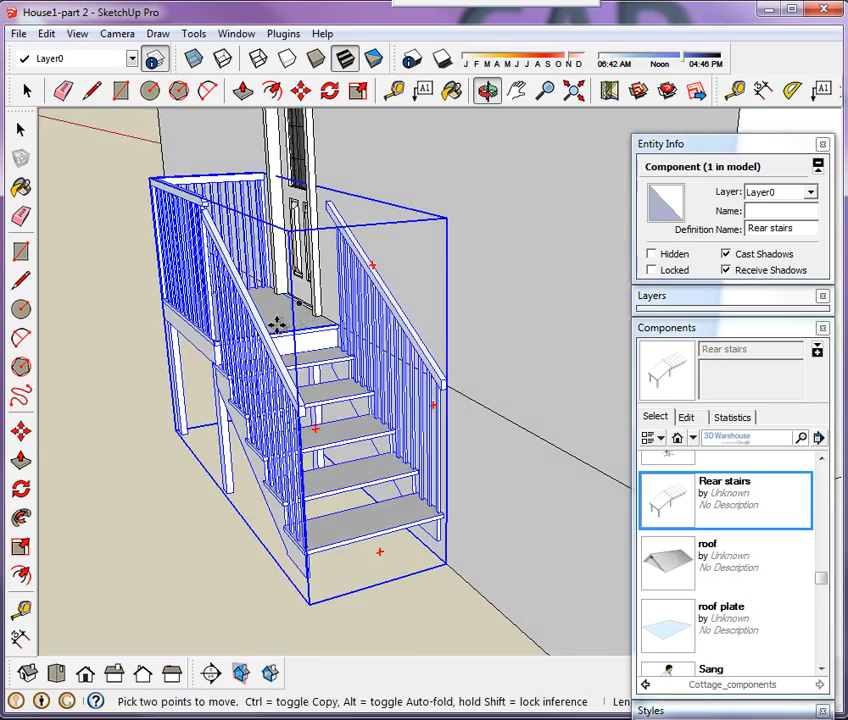
scroll(293, 295, "up", 8)
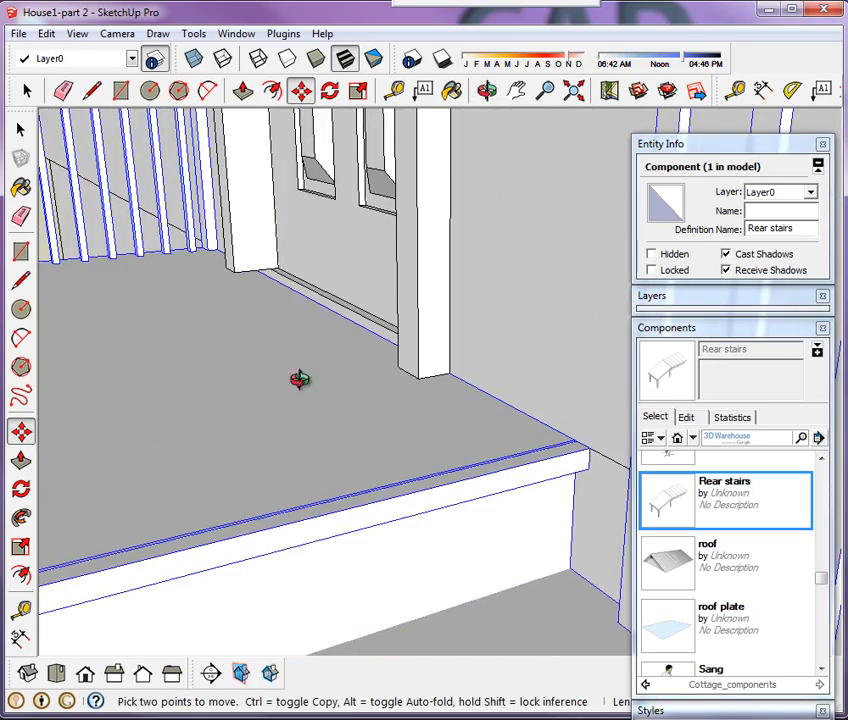
middle_click_drag(299, 379, 263, 345)
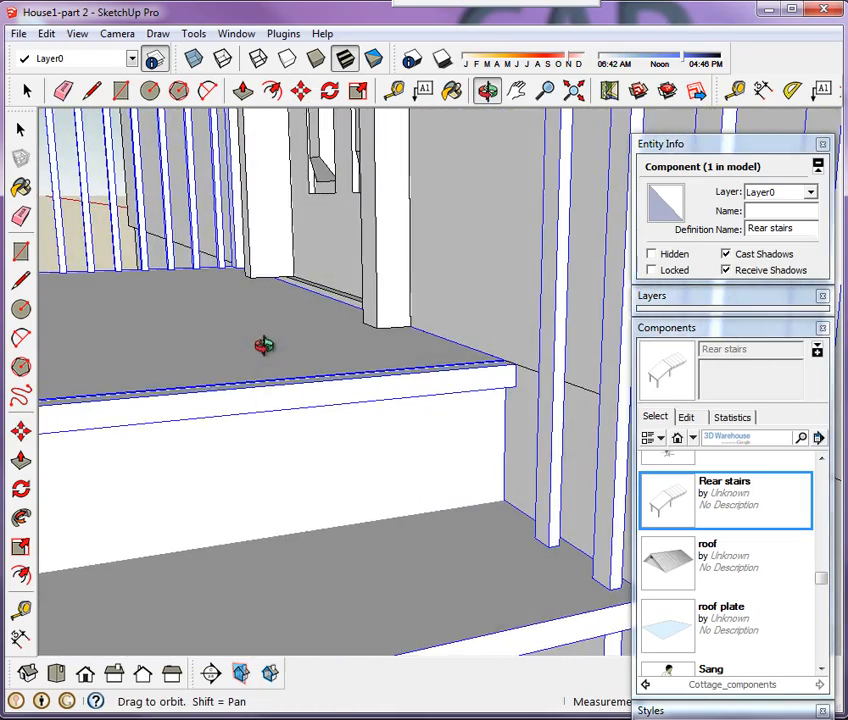
scroll(442, 231, "down", 3)
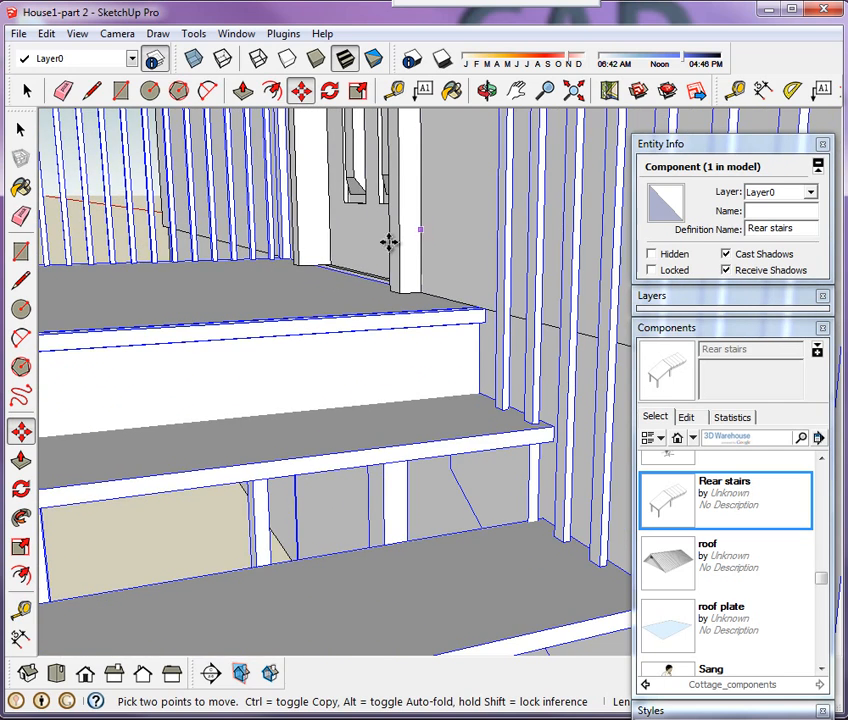
left_click(308, 298)
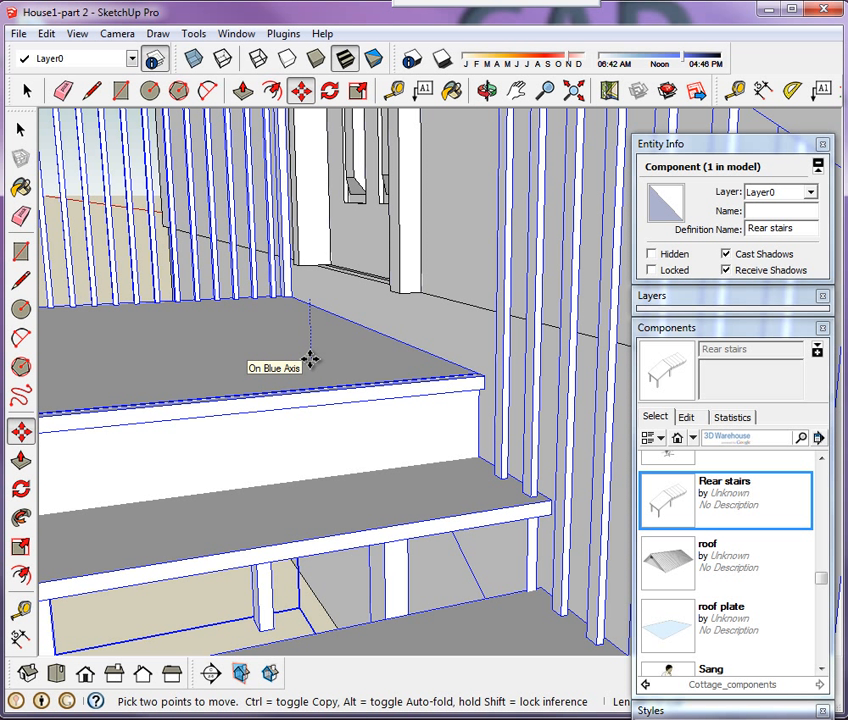
key("Return")
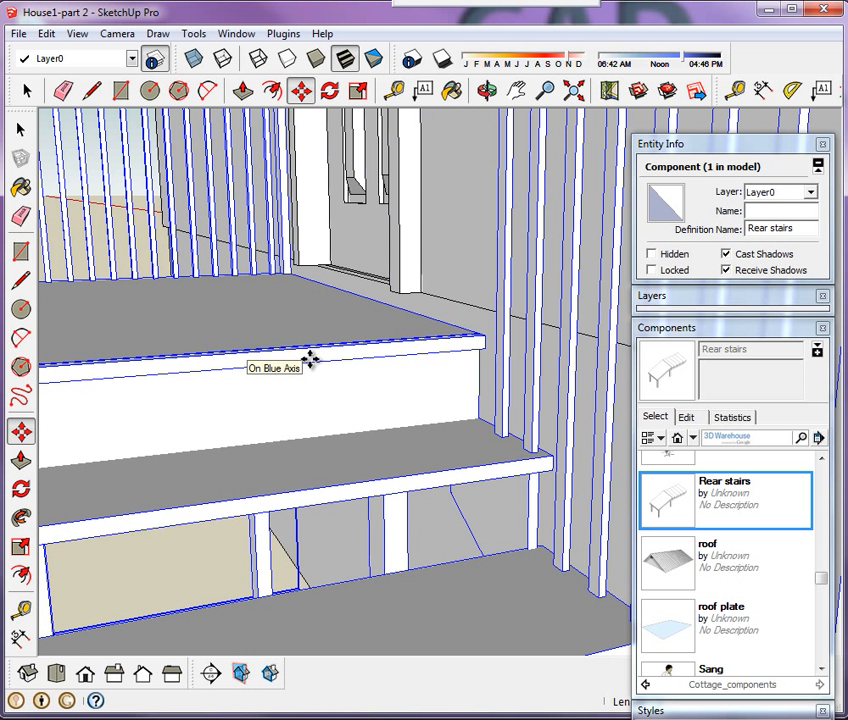
- Turn on the $roof, $roof-metal, $roof-notes and $roof-plate layers to show the roof over the whole cottage
scroll(284, 328, "down", 10)
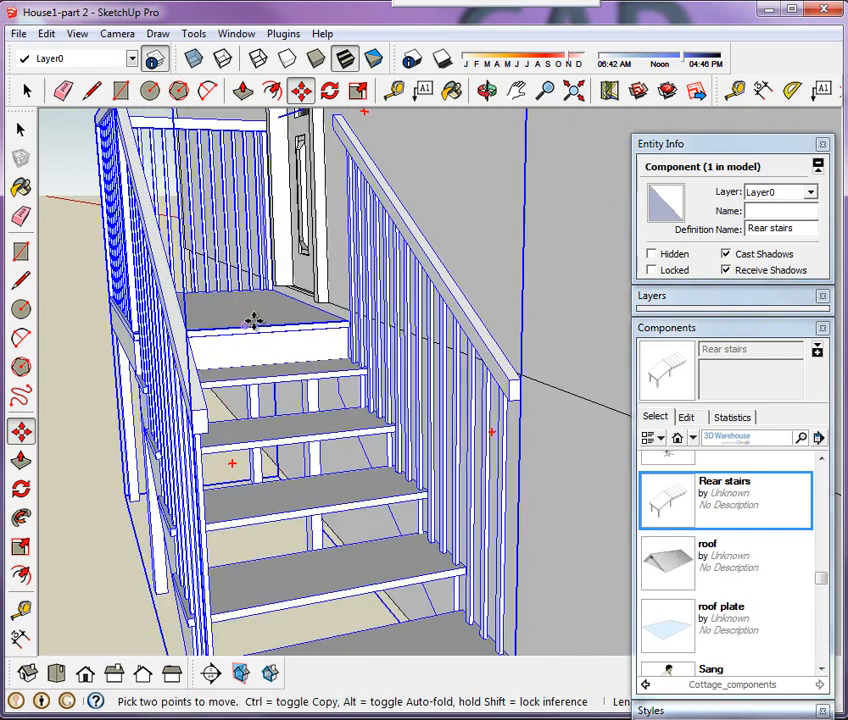
scroll(222, 352, "down", 10)
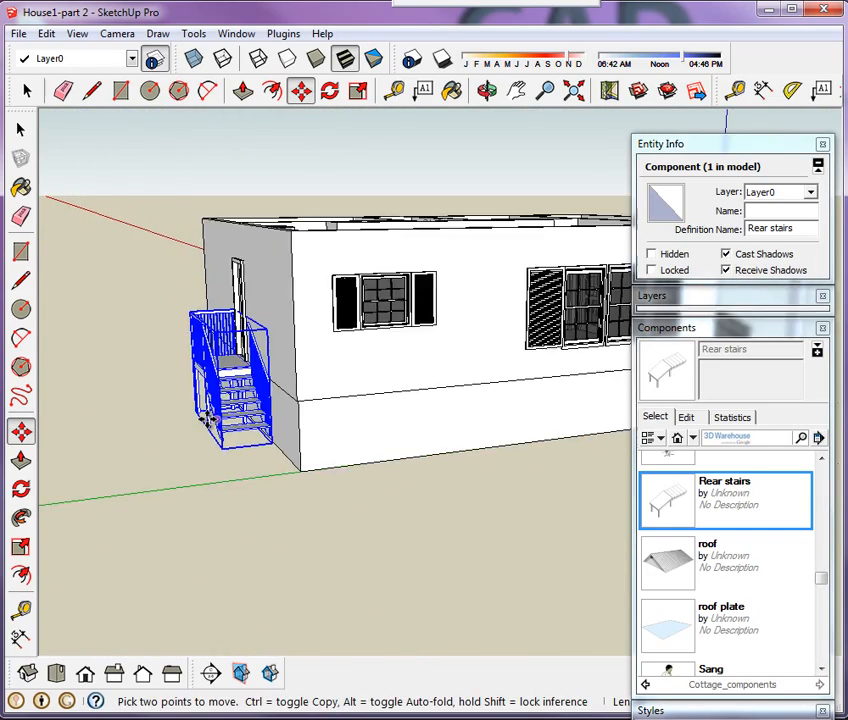
middle_click_drag(593, 389, 21, 517)
middle_click_drag(528, 409, 209, 427)
scroll(603, 312, "up", 5)
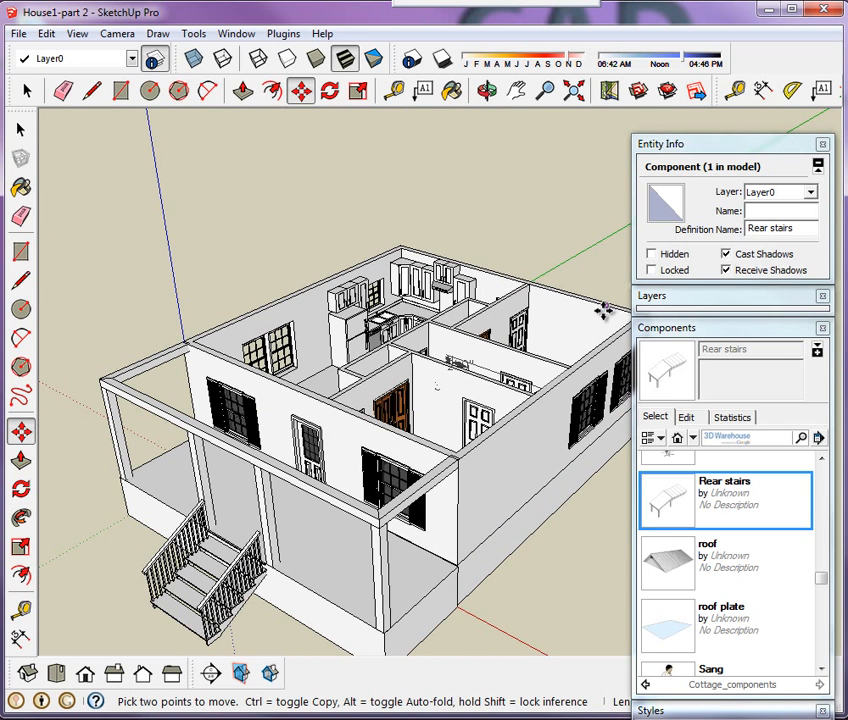
left_click(723, 146)
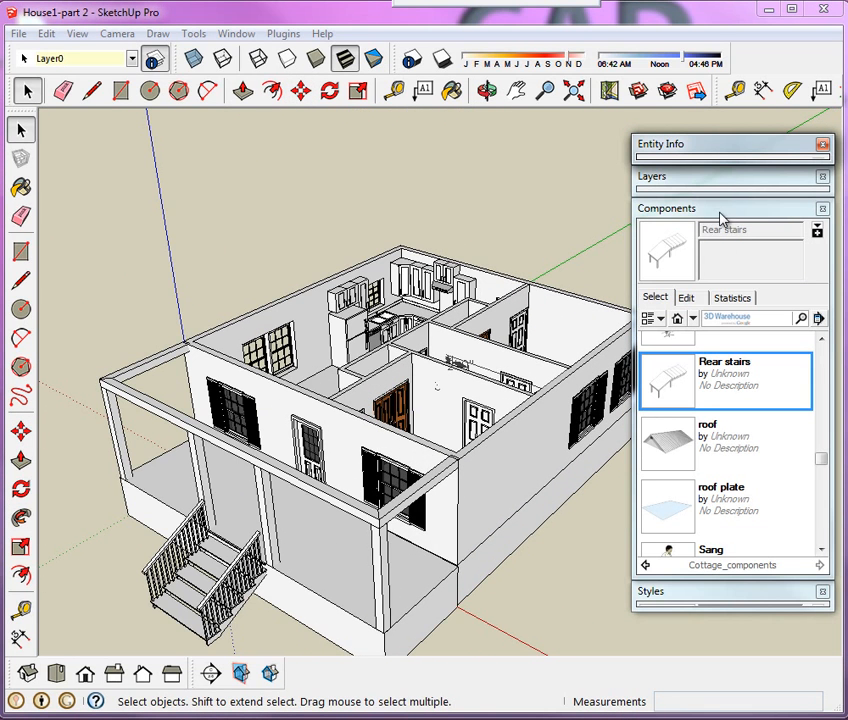
left_click(722, 209)
left_click(716, 180)
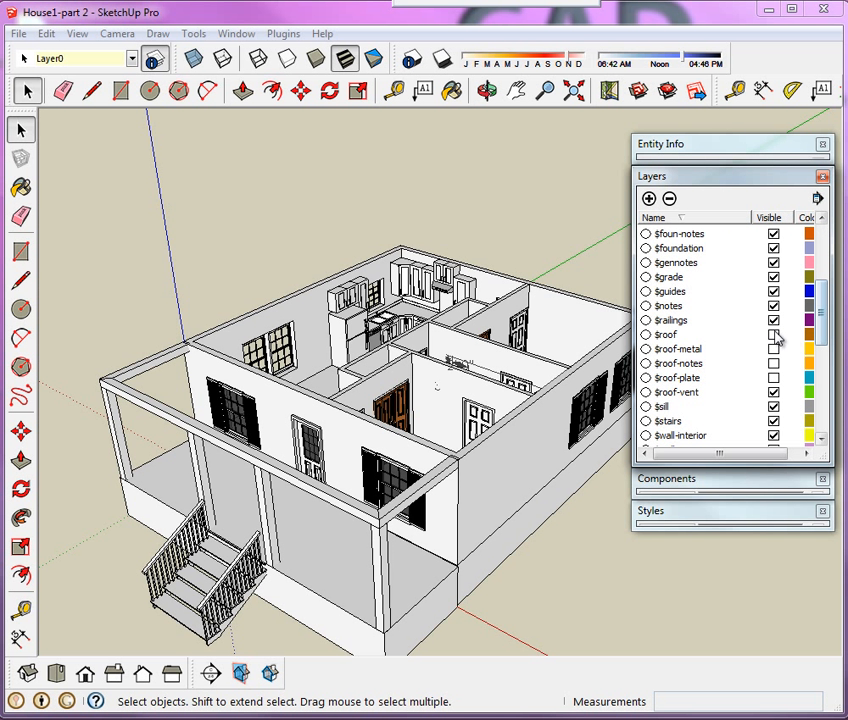
left_click(774, 335)
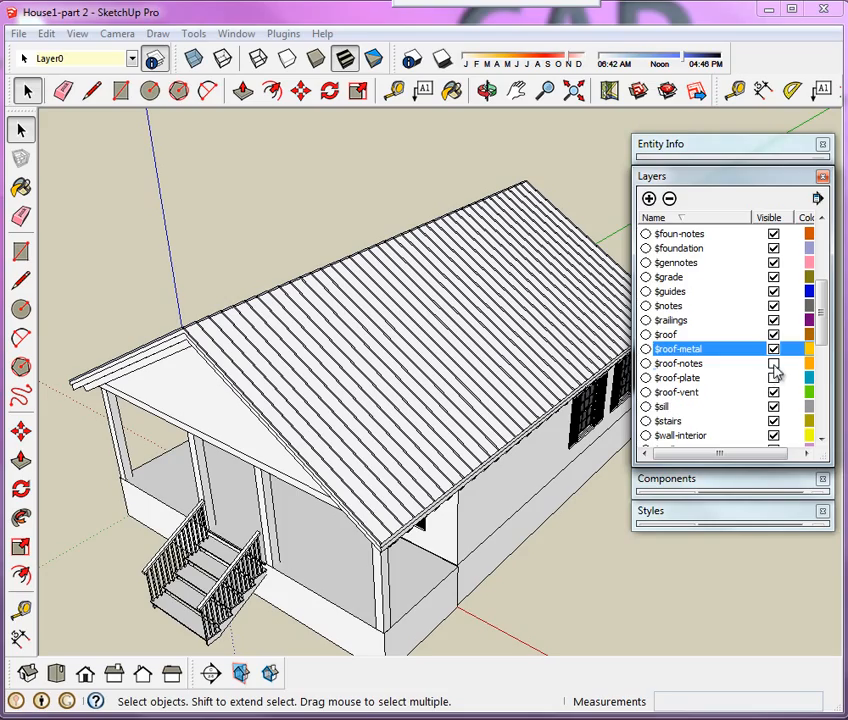
- Assign the rear stairs component at the back door to the $stairs layer
middle_click_drag(562, 432, 441, 602)
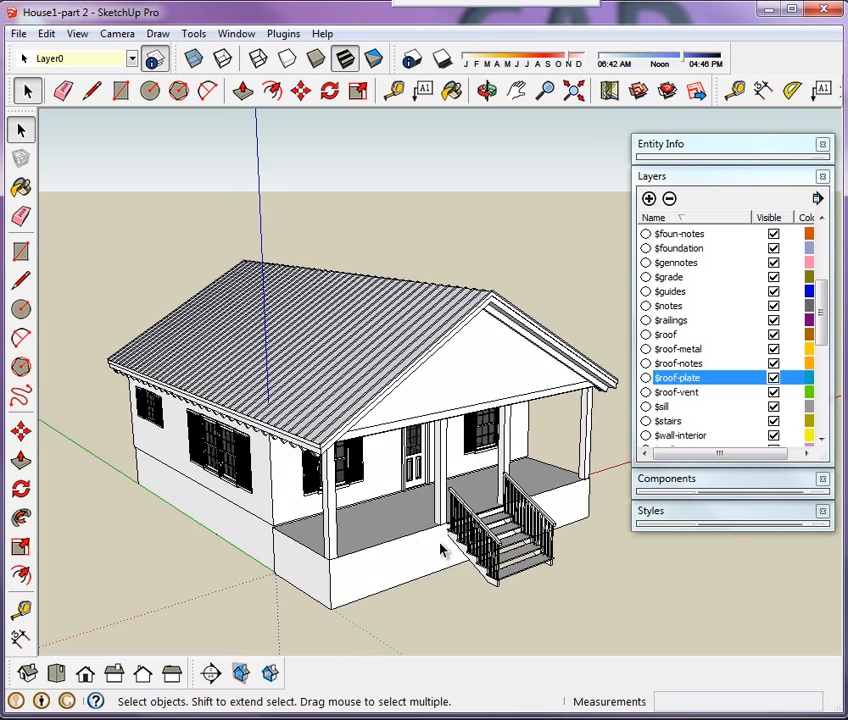
scroll(447, 577, "up", 1)
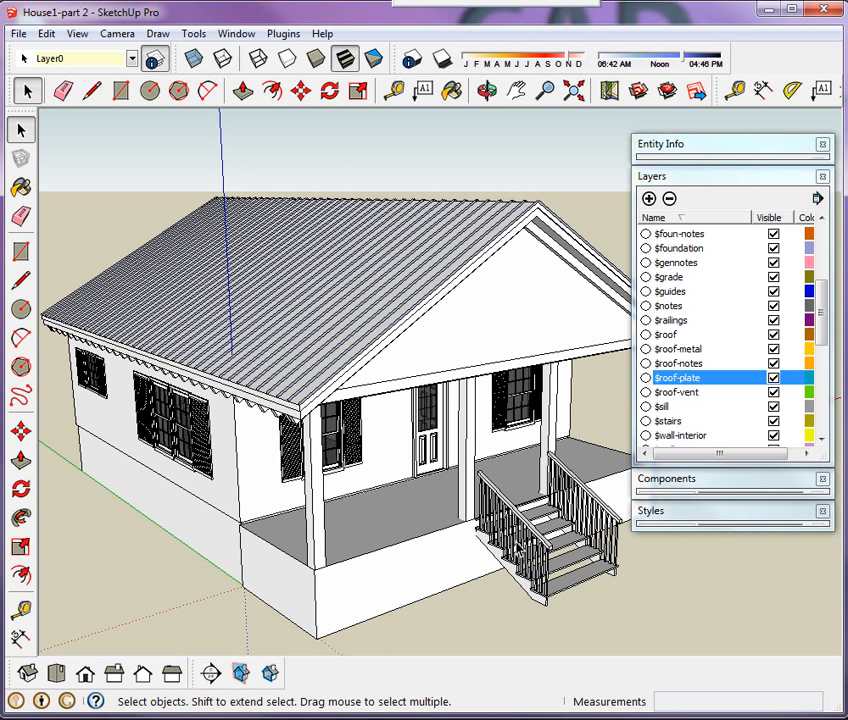
middle_click_drag(160, 467, 560, 412)
middle_click_drag(331, 420, 494, 455)
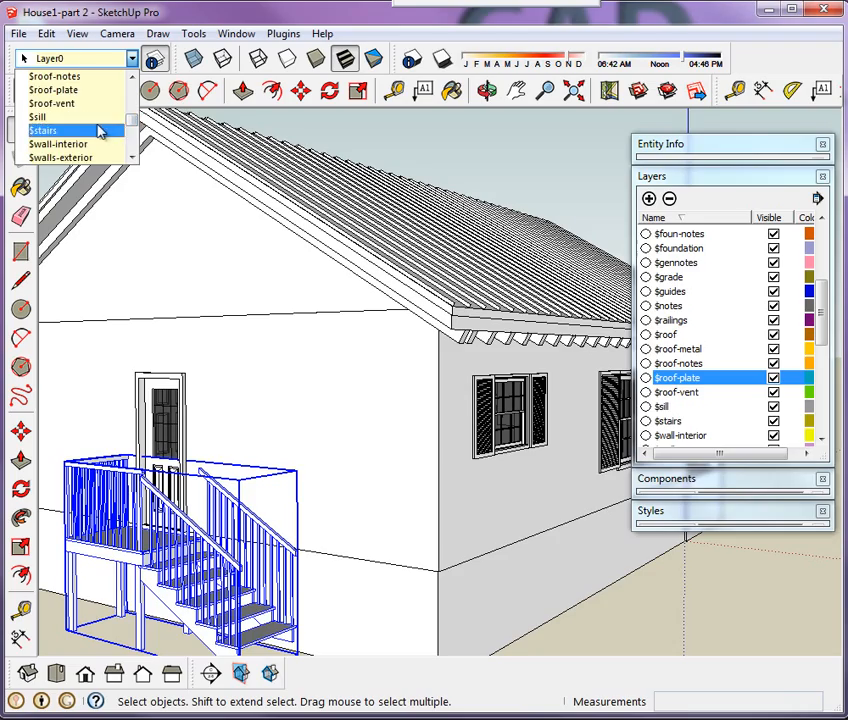
left_click(481, 151)
- Insert the Front railings component from the Cottage_components collection along the porch's front edge, starting at the lower inner corner of the corner column
middle_click_drag(561, 276, 40, 372)
middle_click_drag(338, 374, 246, 357)
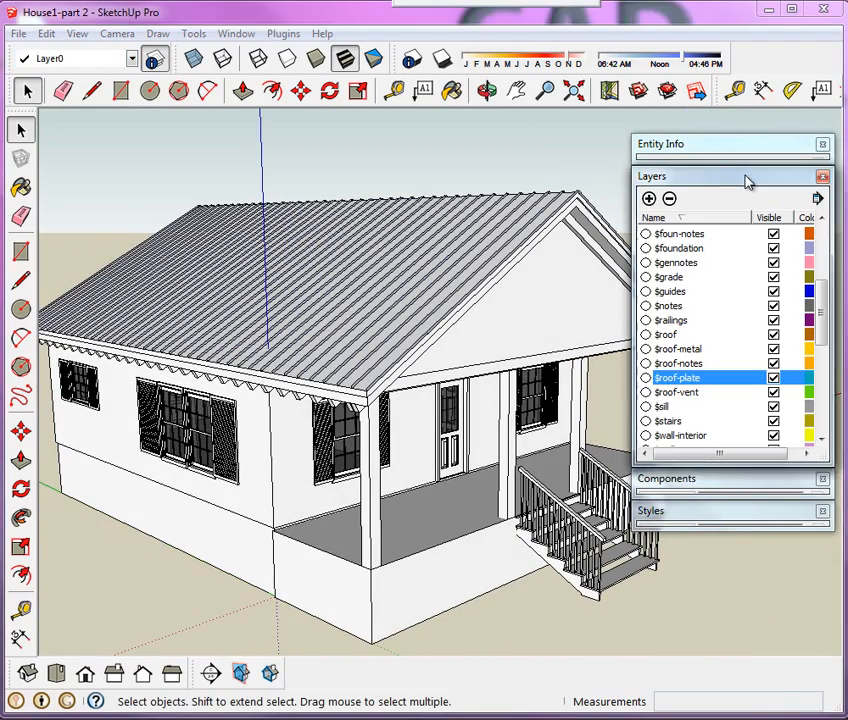
left_click(748, 178)
left_click(730, 209)
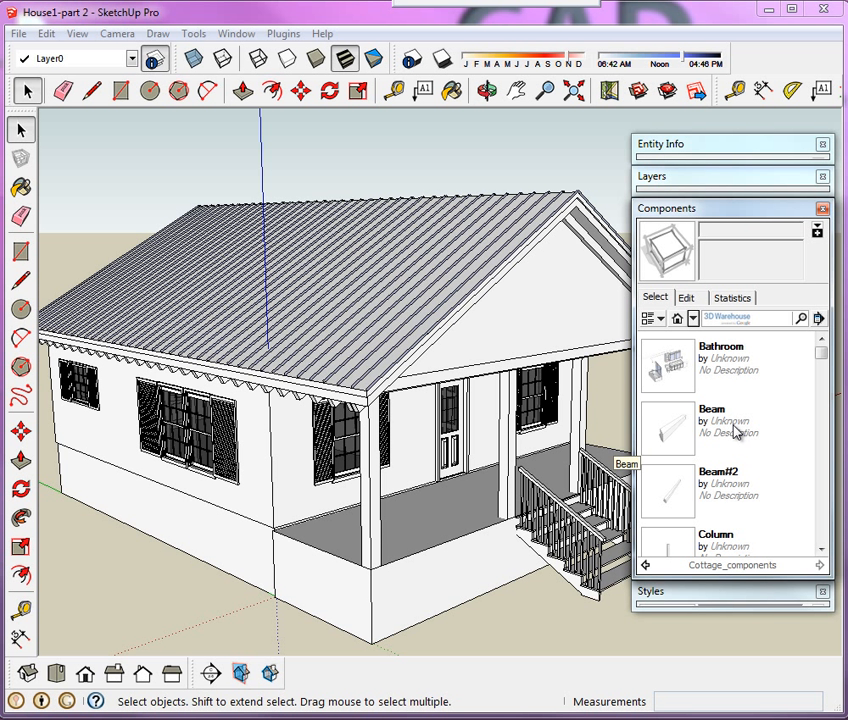
left_click_drag(825, 368, 833, 424)
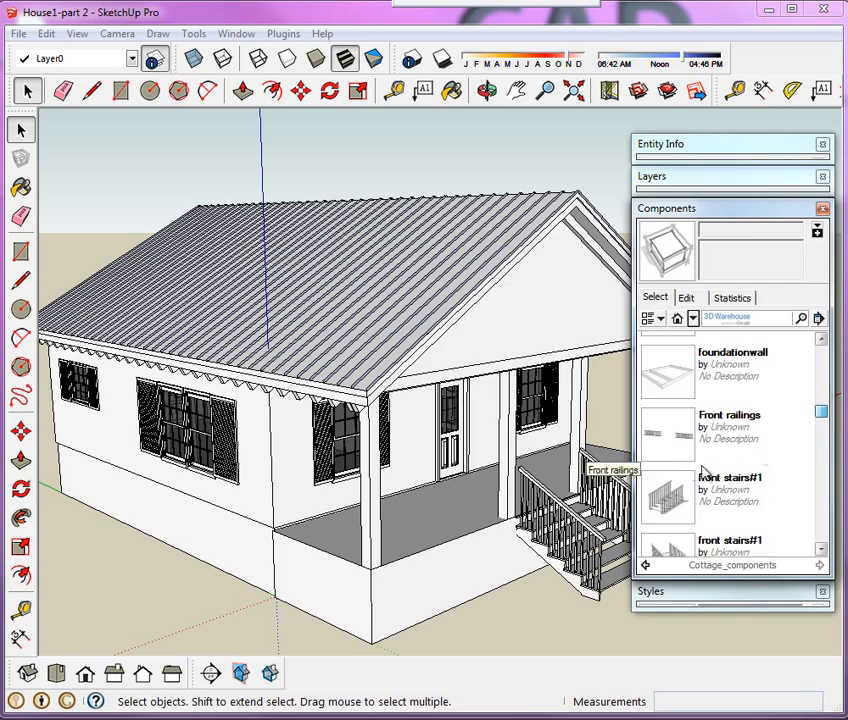
left_click(676, 456)
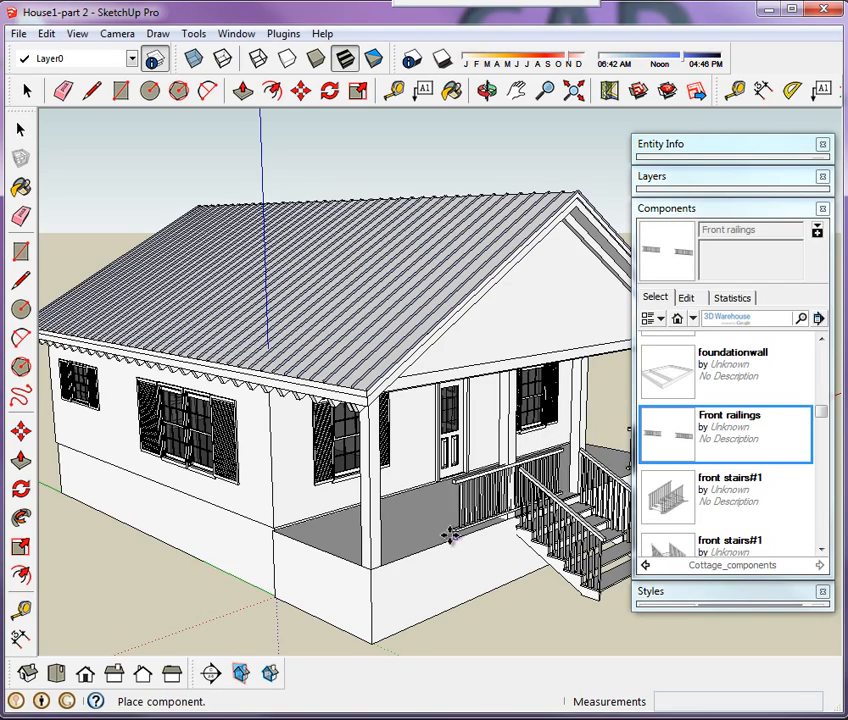
scroll(450, 535, "up", 10)
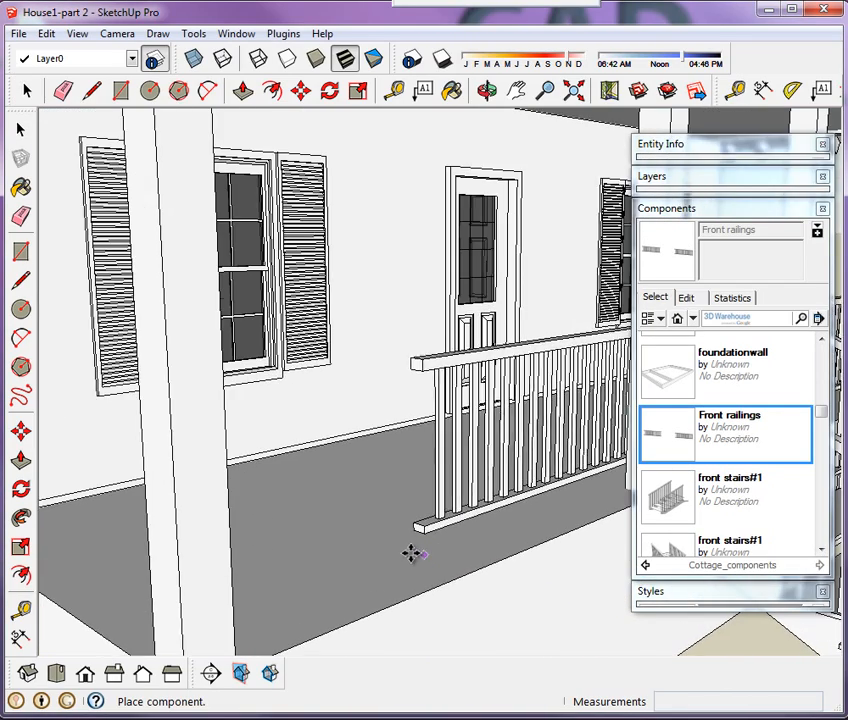
scroll(413, 551, "up", 2)
middle_click_drag(363, 490, 320, 515)
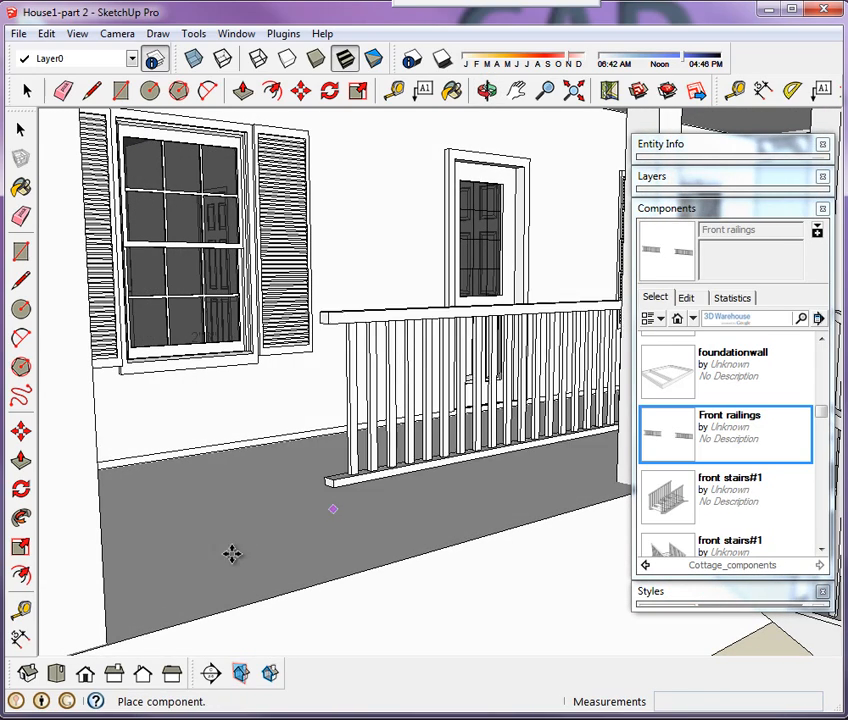
scroll(107, 641, "up", 6)
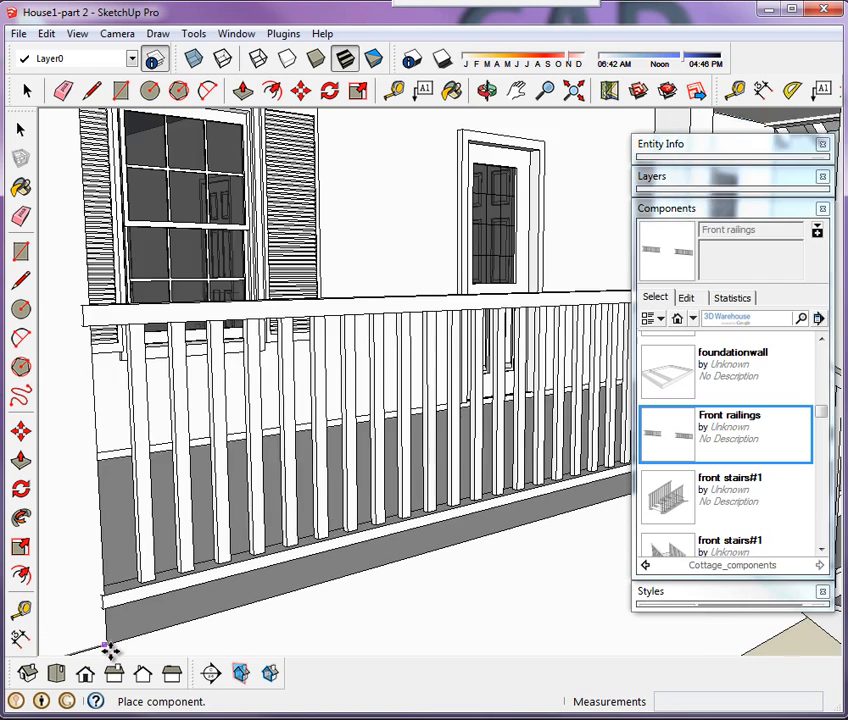
scroll(95, 630, "up", 3)
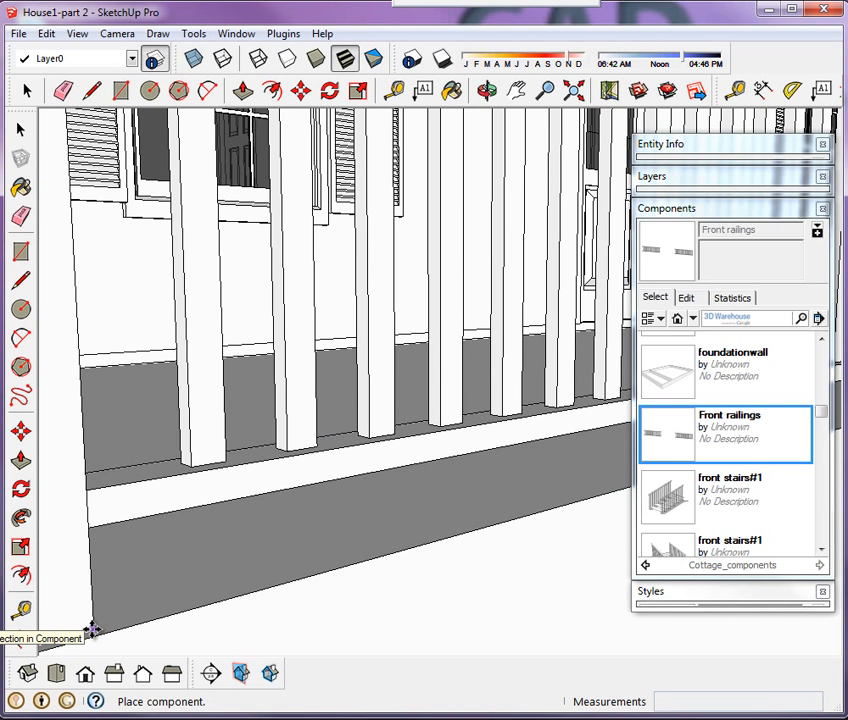
left_click(90, 630)
scroll(119, 600, "down", 6)
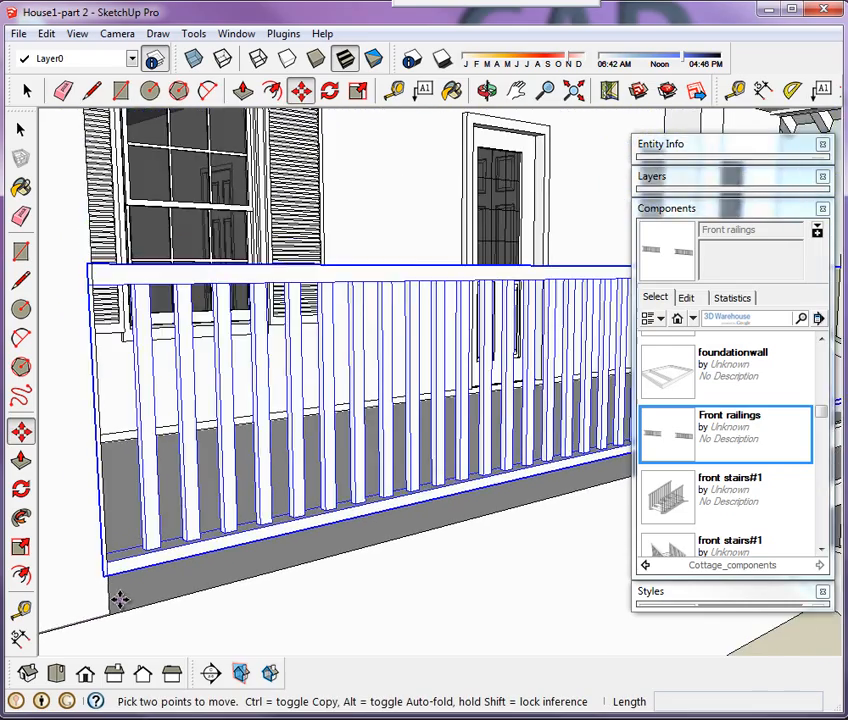
middle_click_drag(180, 610, 320, 620)
key("m")
scroll(455, 490, "down", 5)
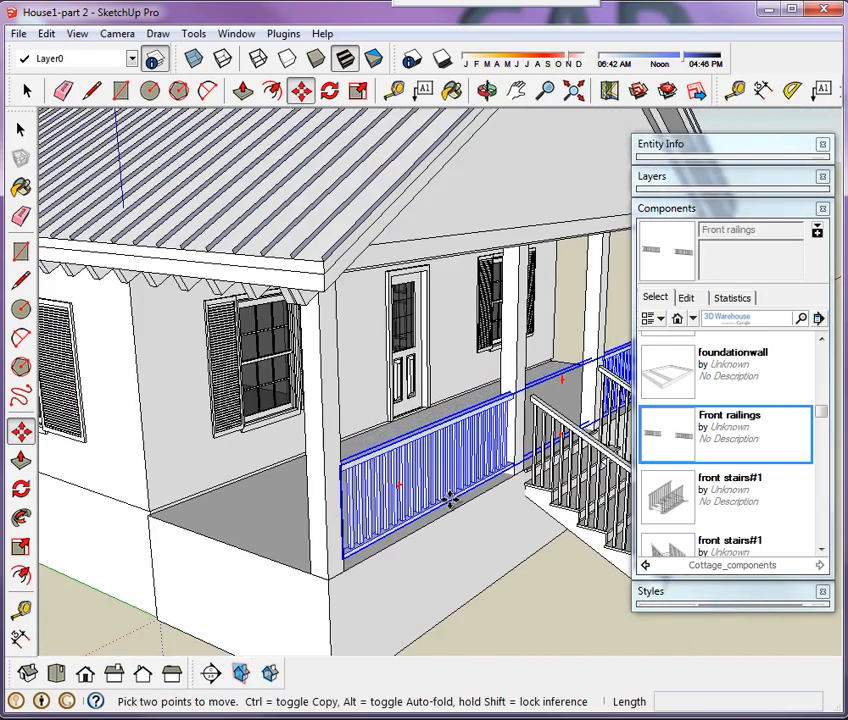